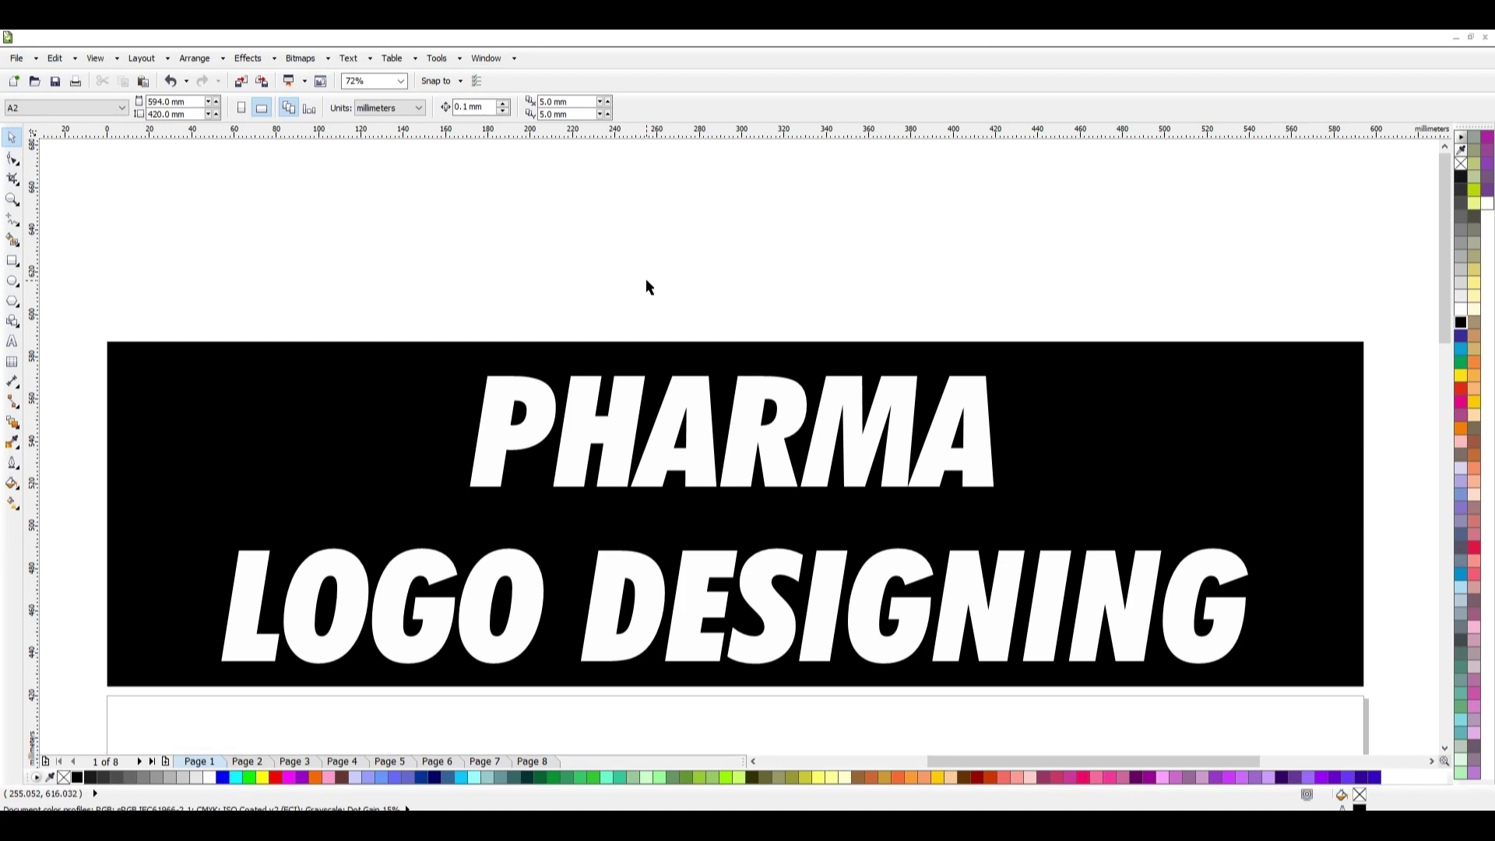
# Try breaking the ZUXAM BIOTECH title on page 1 into two lines with BIOTECH below ZUXAM, and undo the break.
pyautogui.scroll(-2, 481, 300)
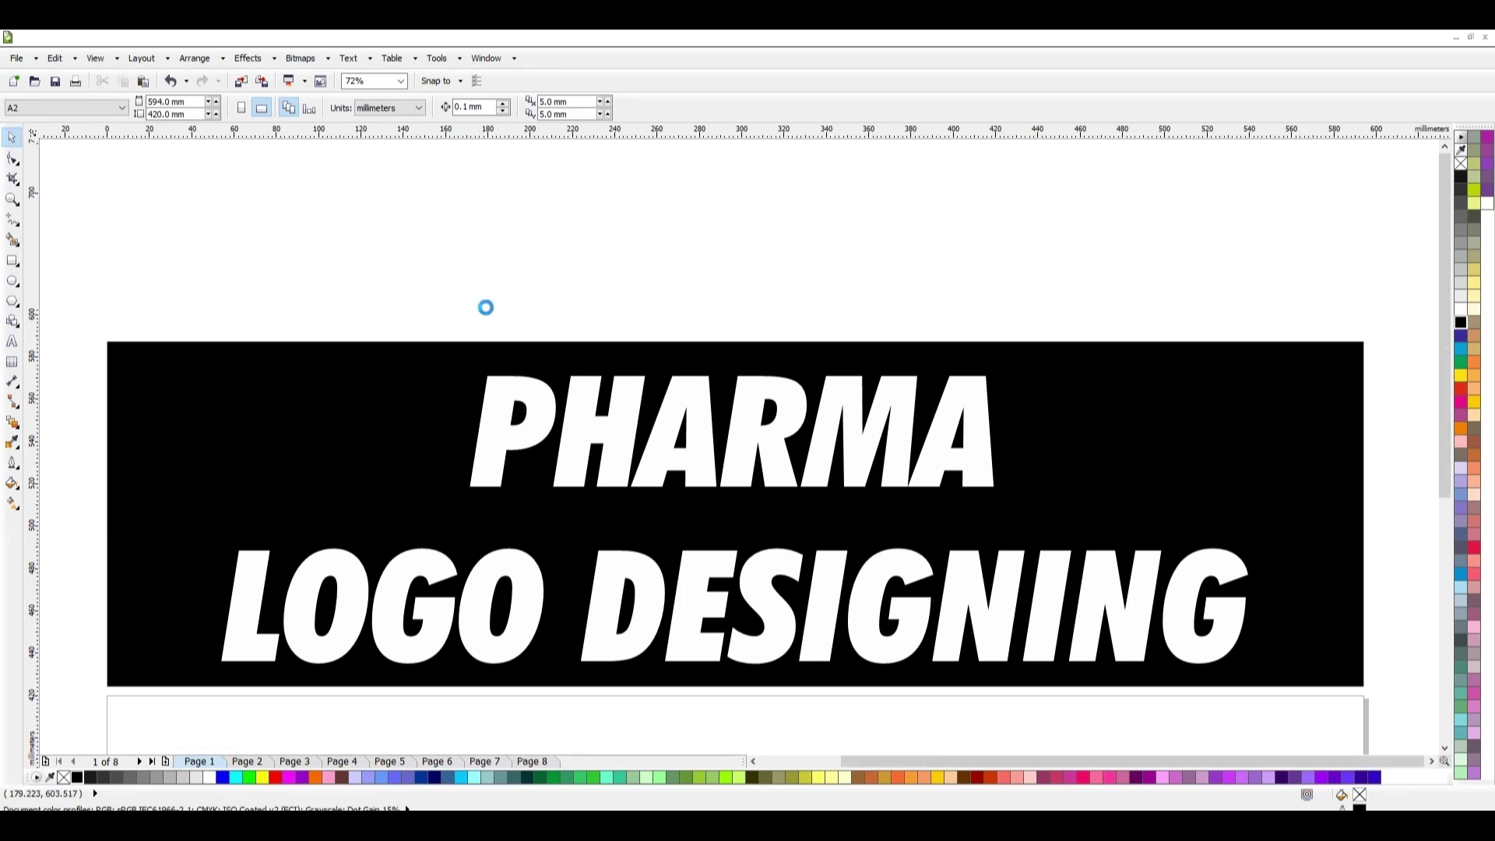
pyautogui.press('z')
pyautogui.click(610, 569)
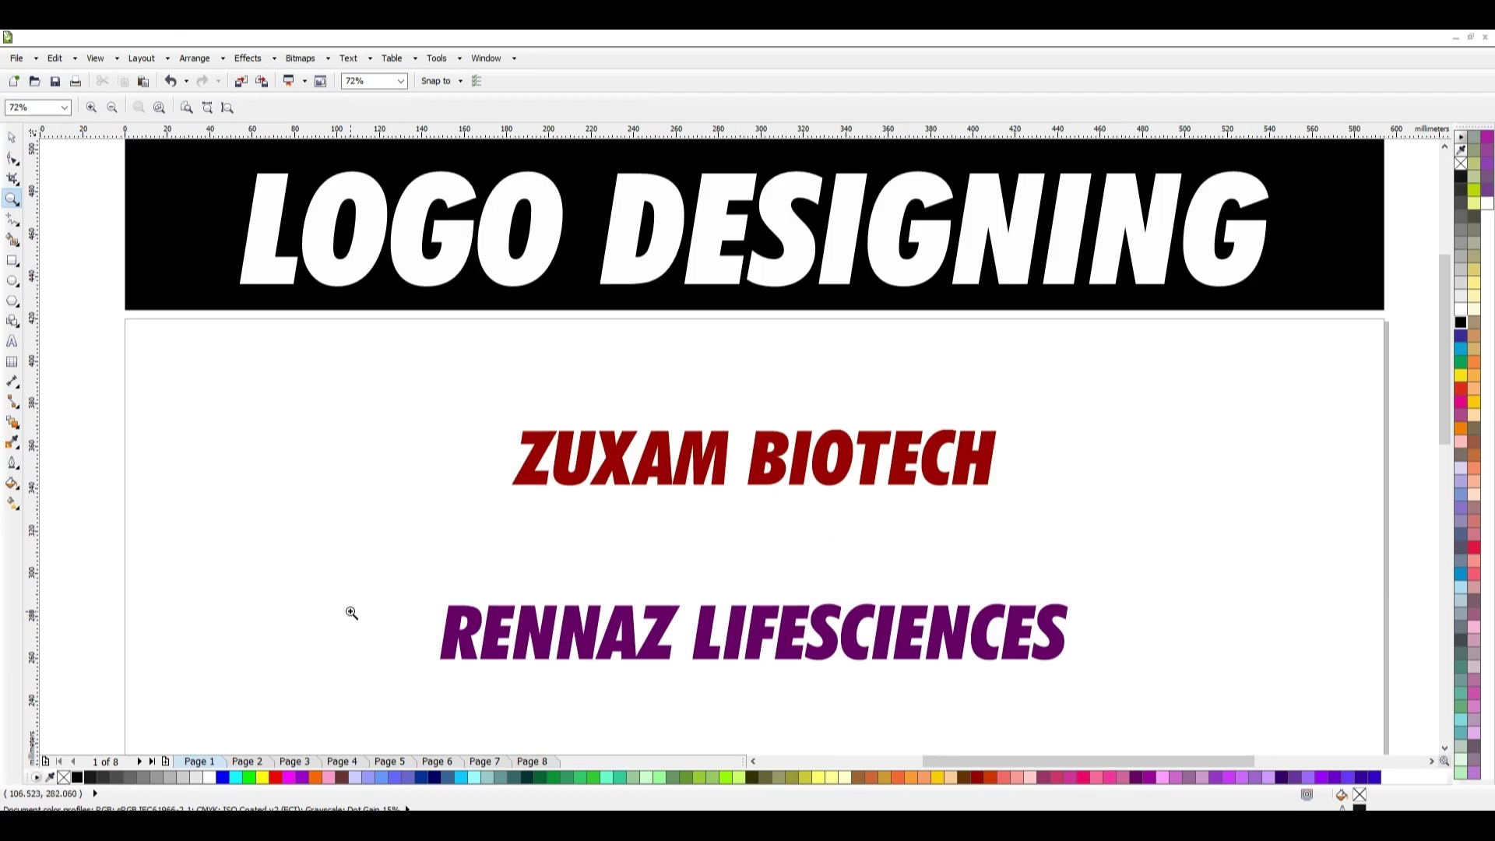
pyautogui.click(710, 423)
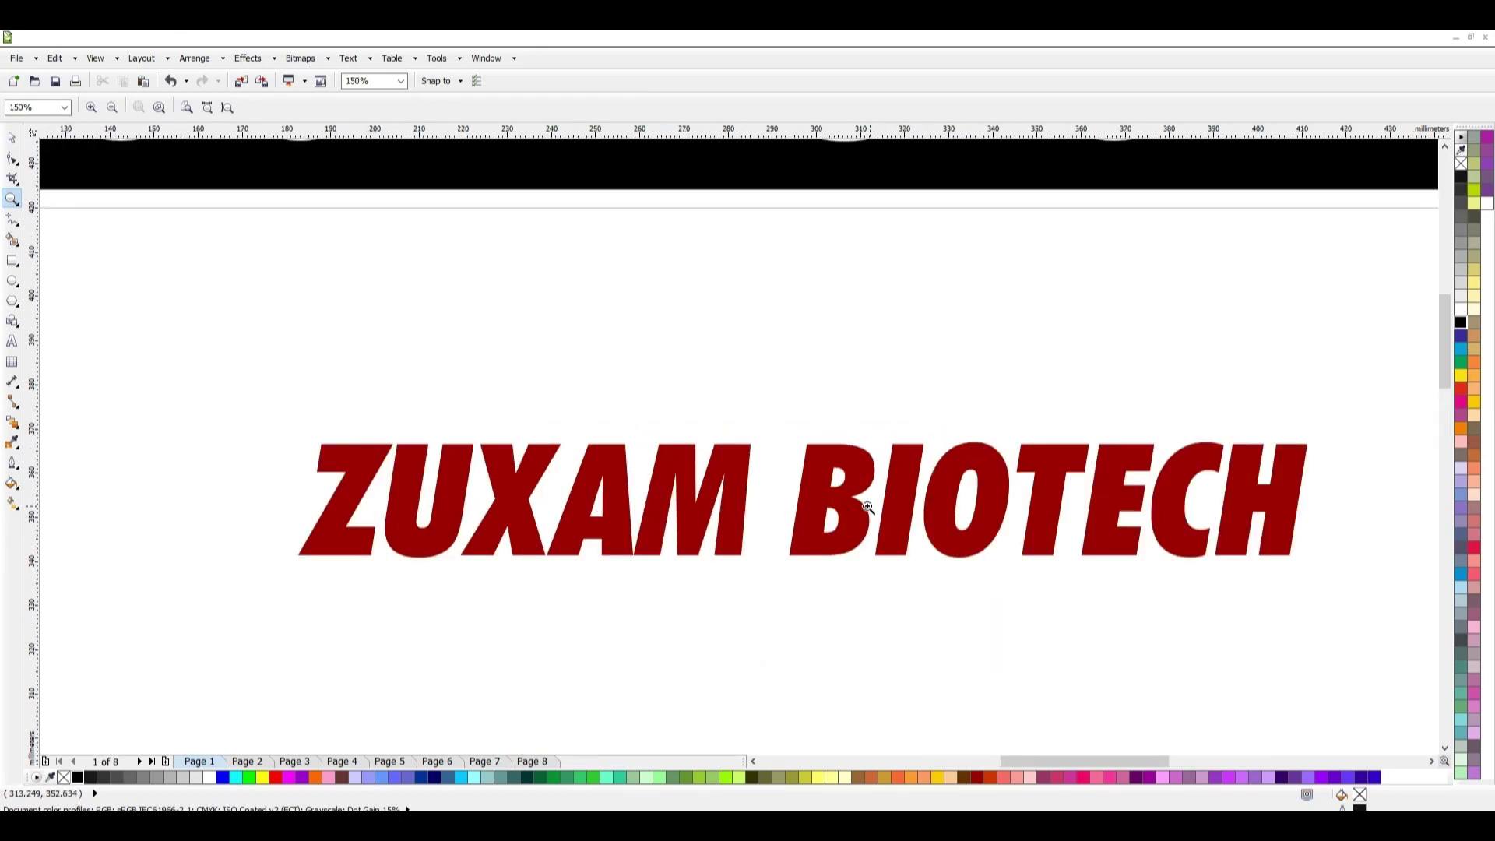
pyautogui.click(11, 138)
pyautogui.click(361, 500)
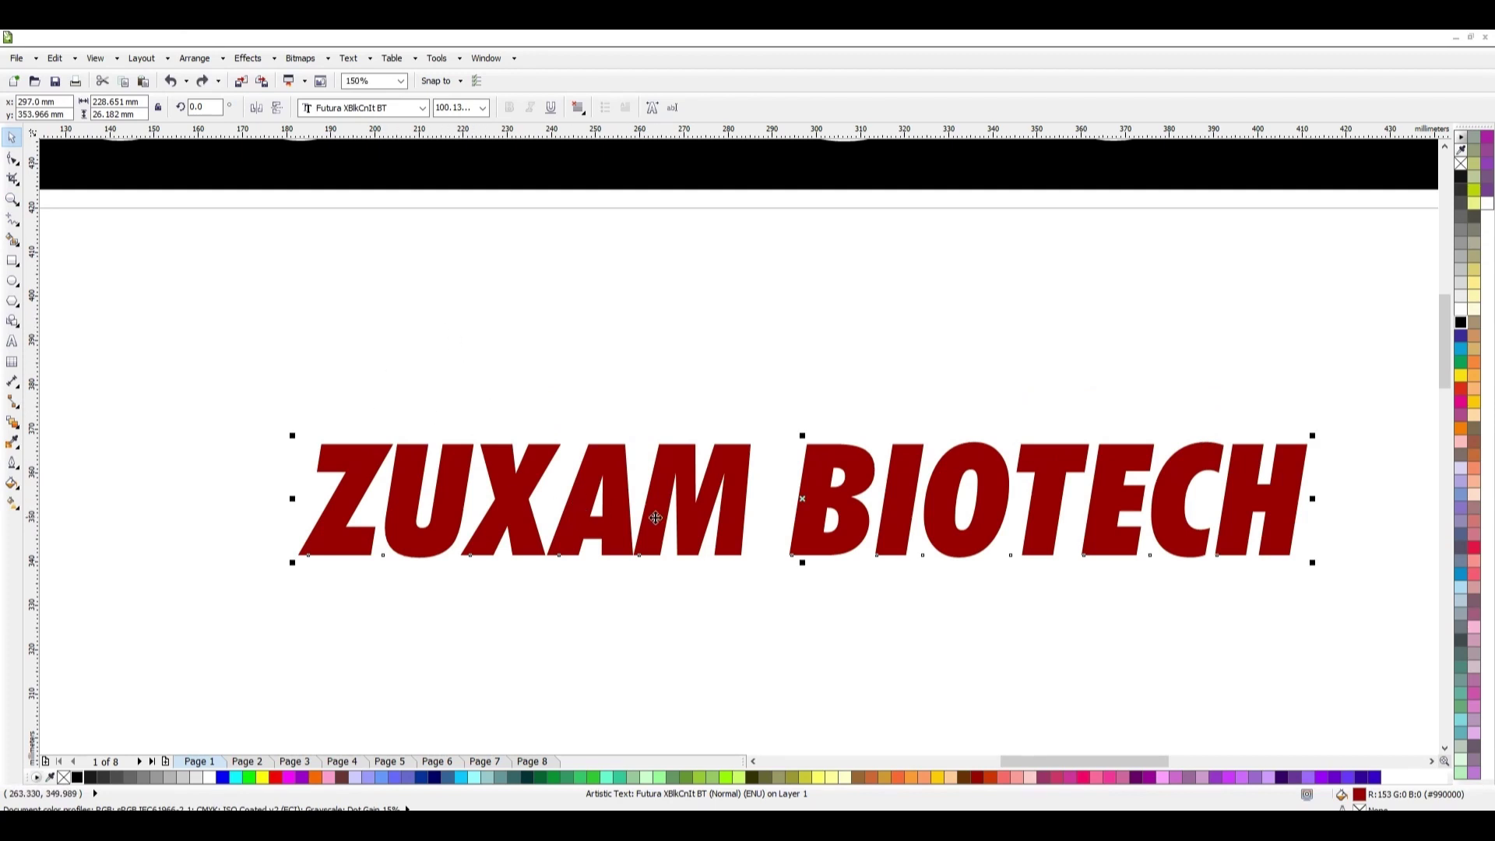
pyautogui.doubleClick(705, 521)
pyautogui.moveTo(754, 499); pyautogui.dragTo(796, 498)
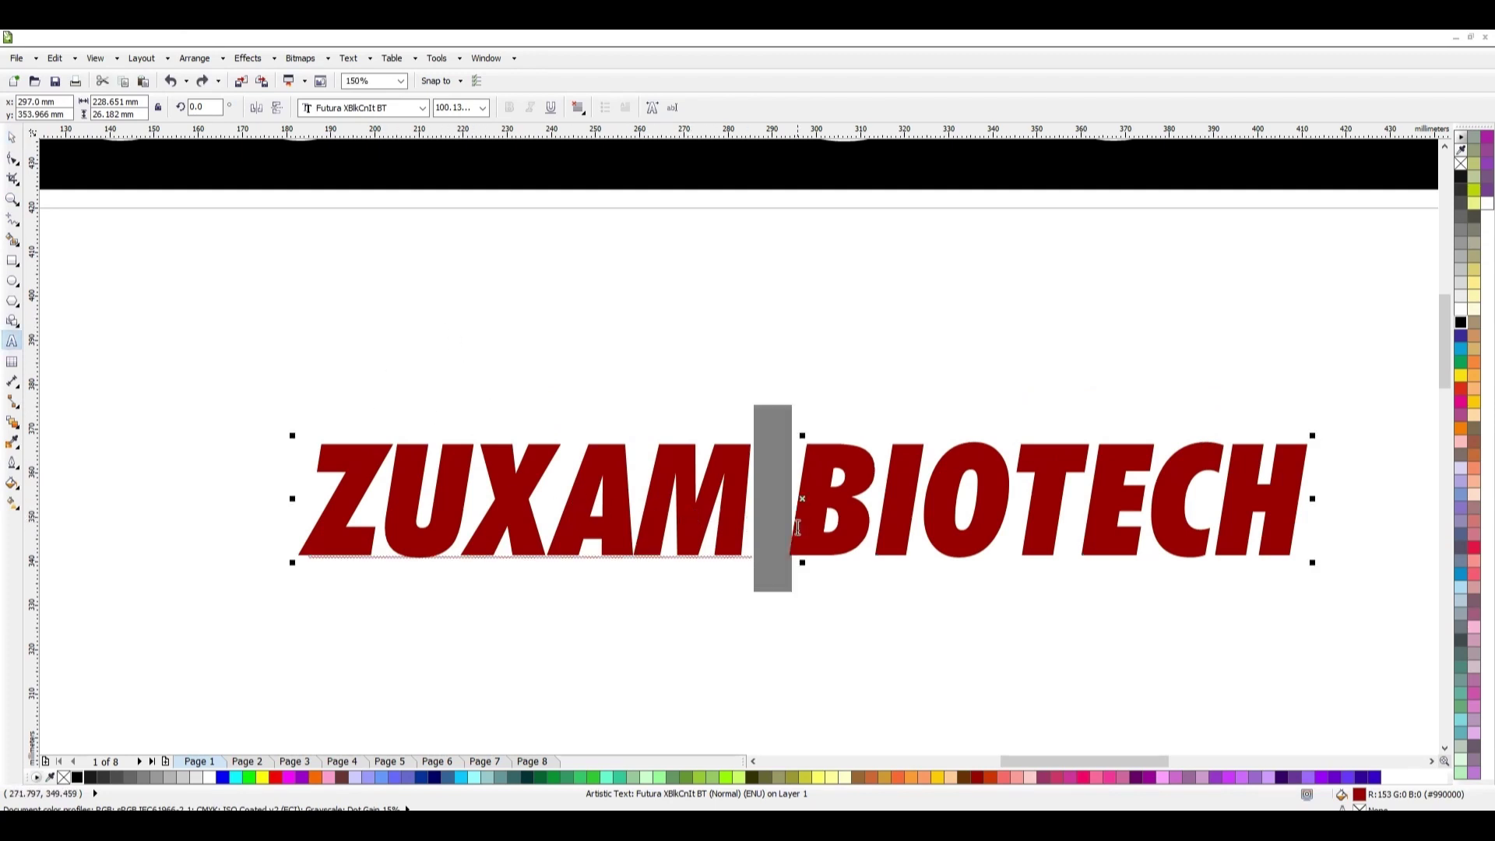
pyautogui.press('Return')
pyautogui.press('Escape')
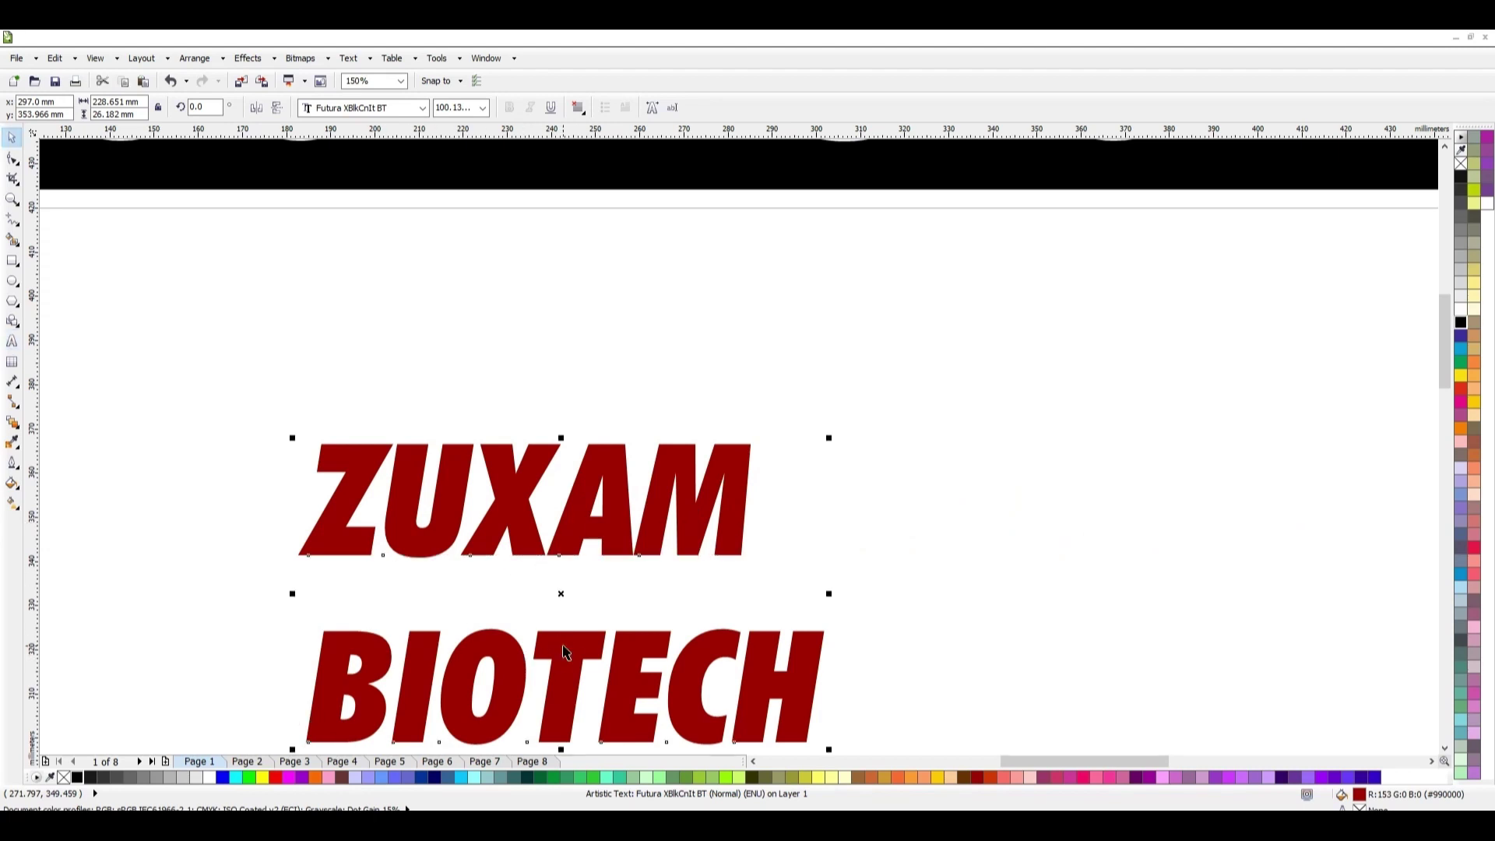
pyautogui.hotkey('ctrl', 'z')
# Examine the sample pharma company names listed on page 1, from ZUXAM BIOTECH to RUHANIYAT HERBAL.
pyautogui.scroll(-2, 525, 352)
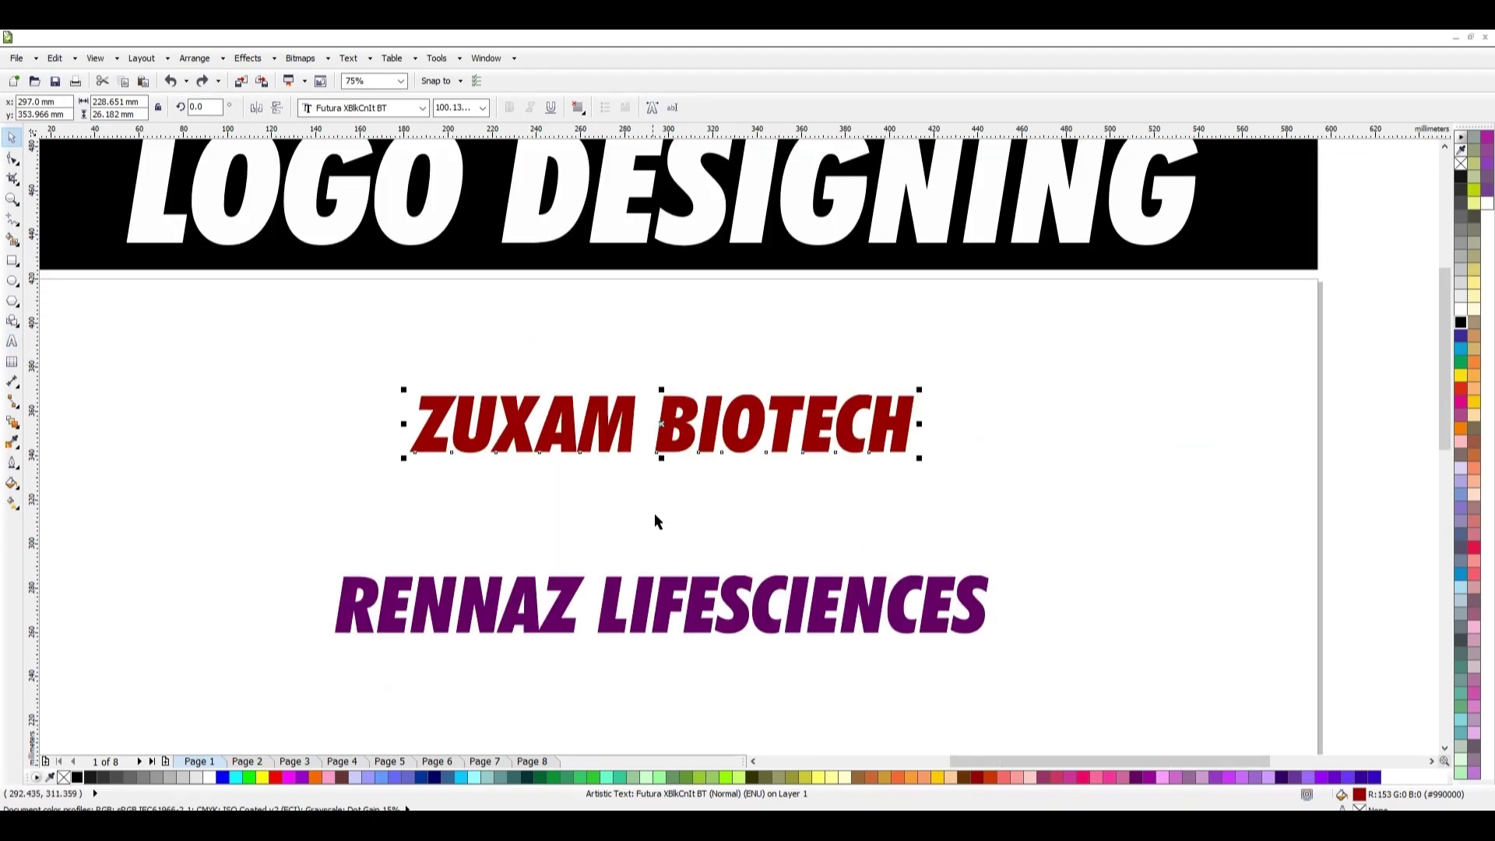
pyautogui.scroll(2, 771, 635)
pyautogui.scroll(-2, 742, 358)
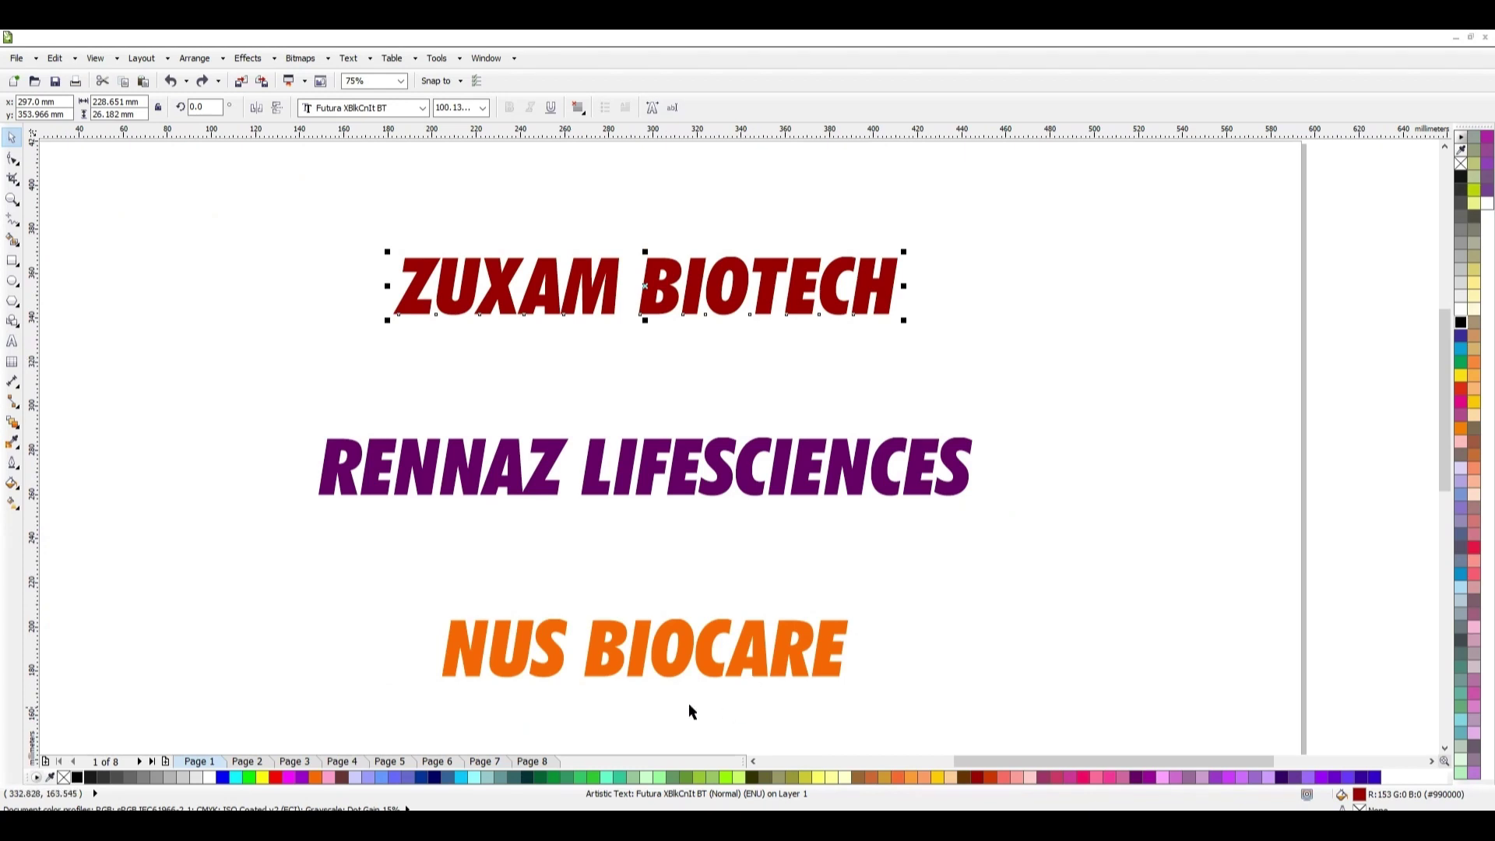
pyautogui.scroll(2, 690, 705)
pyautogui.scroll(-4, 703, 452)
pyautogui.scroll(2, 713, 538)
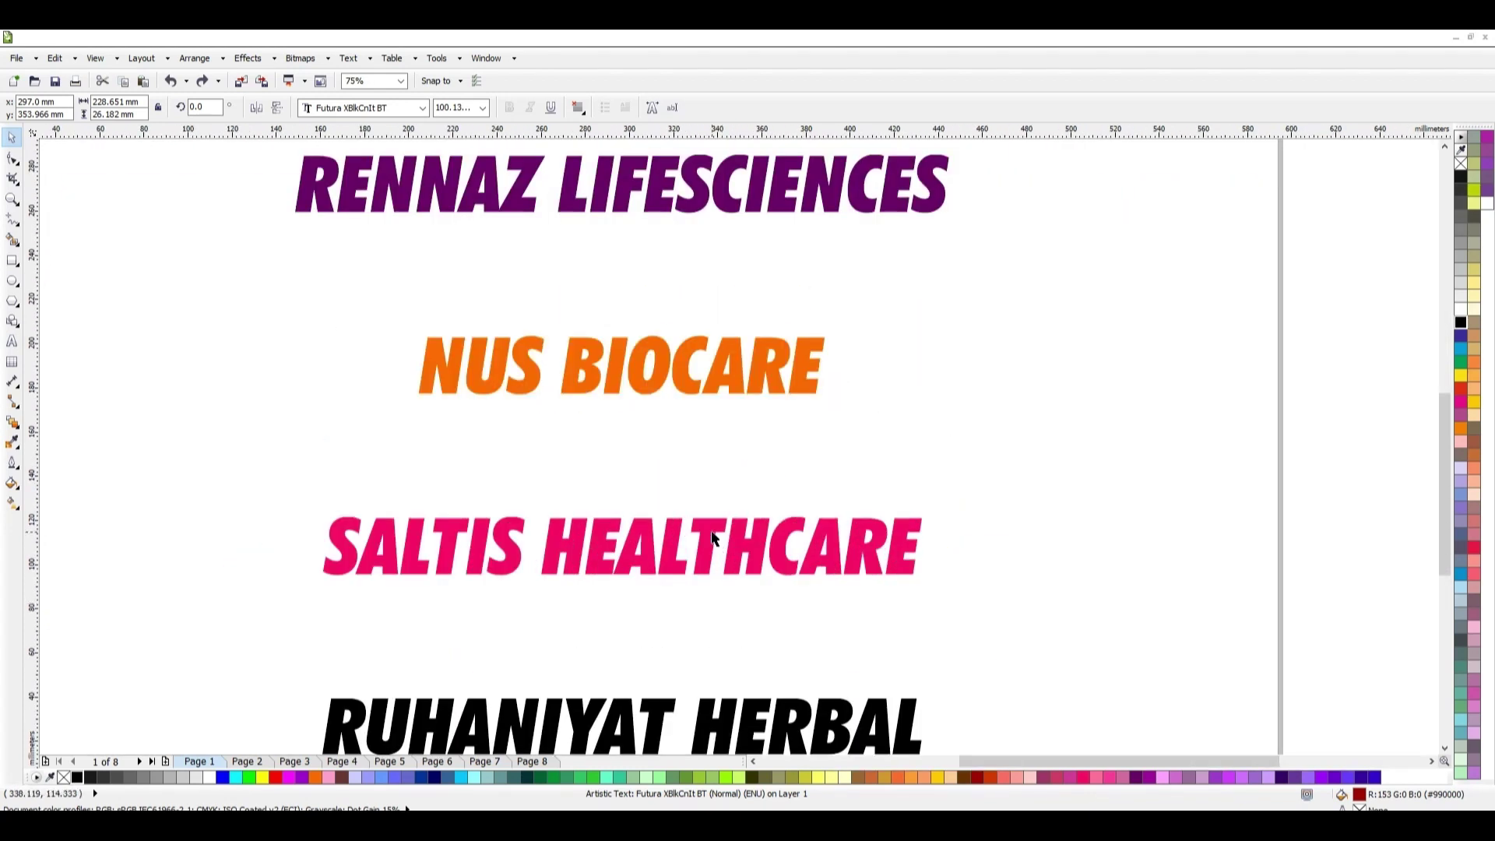
pyautogui.scroll(-2, 717, 590)
pyautogui.scroll(2, 731, 690)
pyautogui.scroll(-2, 760, 680)
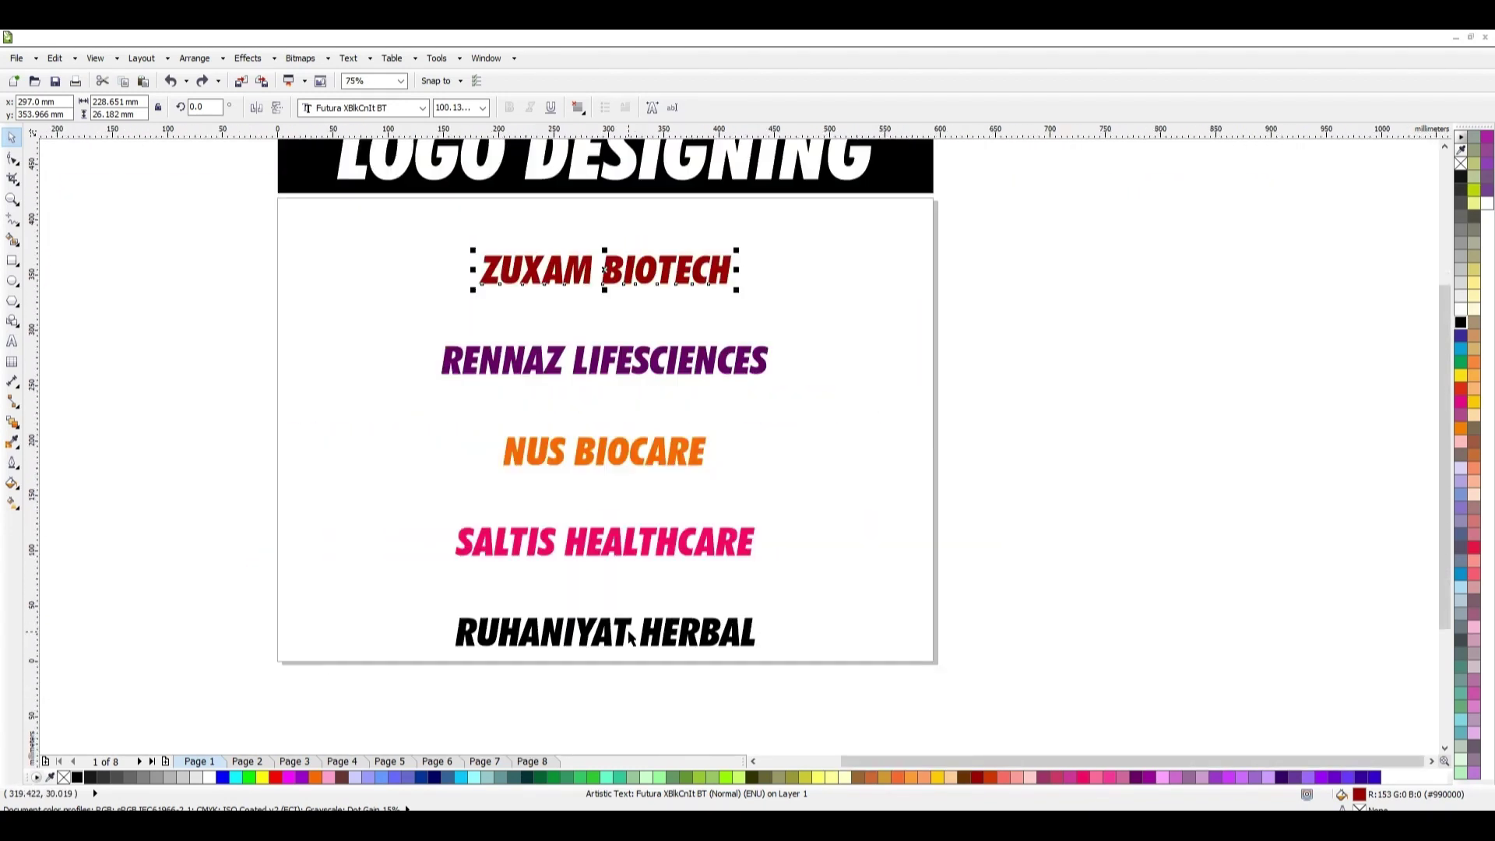
pyautogui.moveTo(320, 243); pyautogui.dragTo(865, 670)
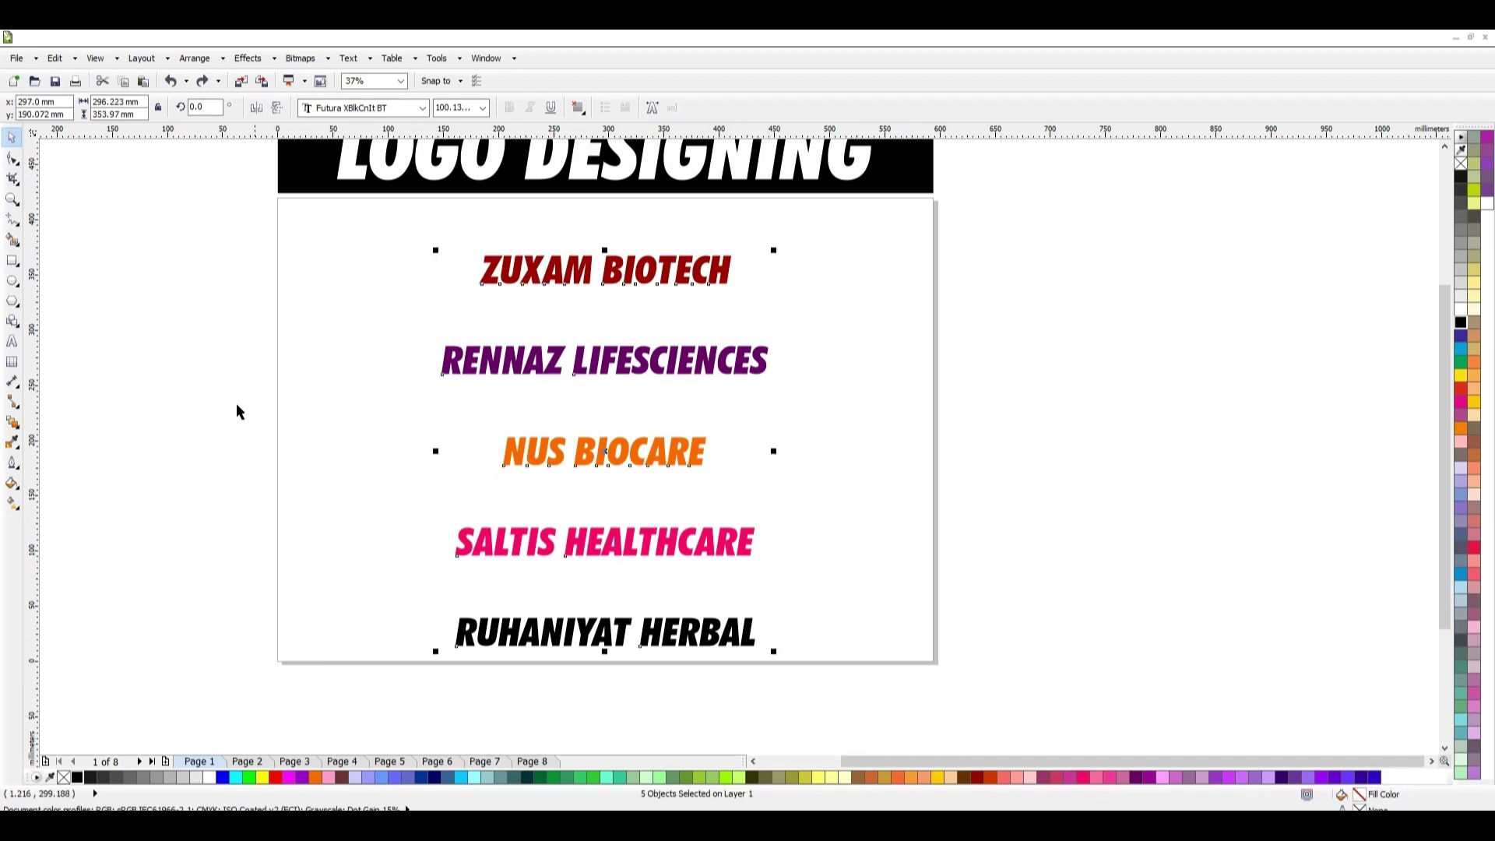
pyautogui.moveTo(148, 246); pyautogui.dragTo(1072, 714)
pyautogui.click(396, 461)
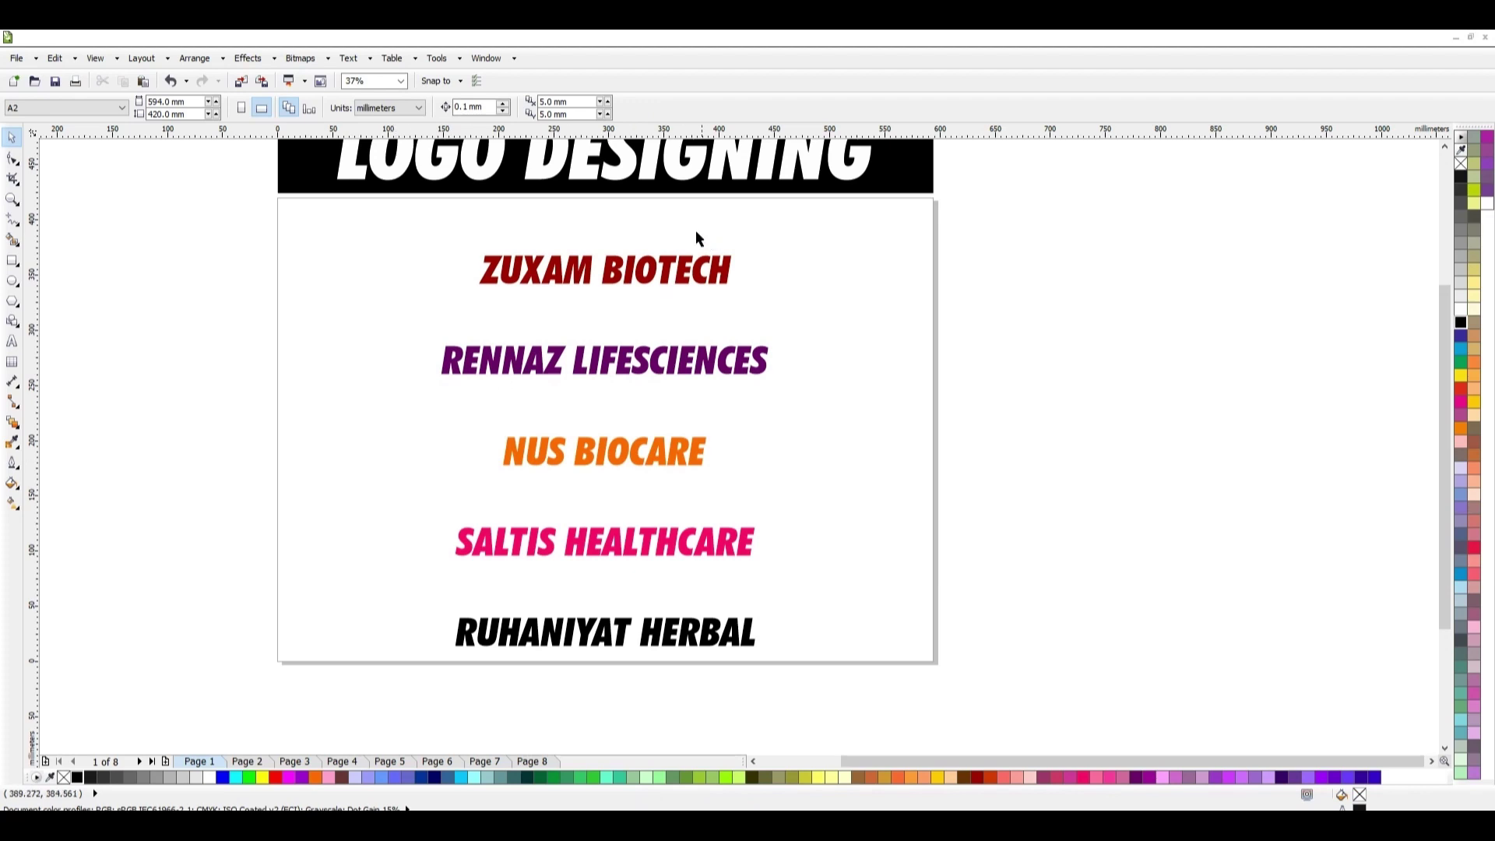
# Inspect the RENNAZ LIFESCIENCES title on page 1 up close.
pyautogui.scroll(3, 694, 241)
pyautogui.scroll(-1, 566, 345)
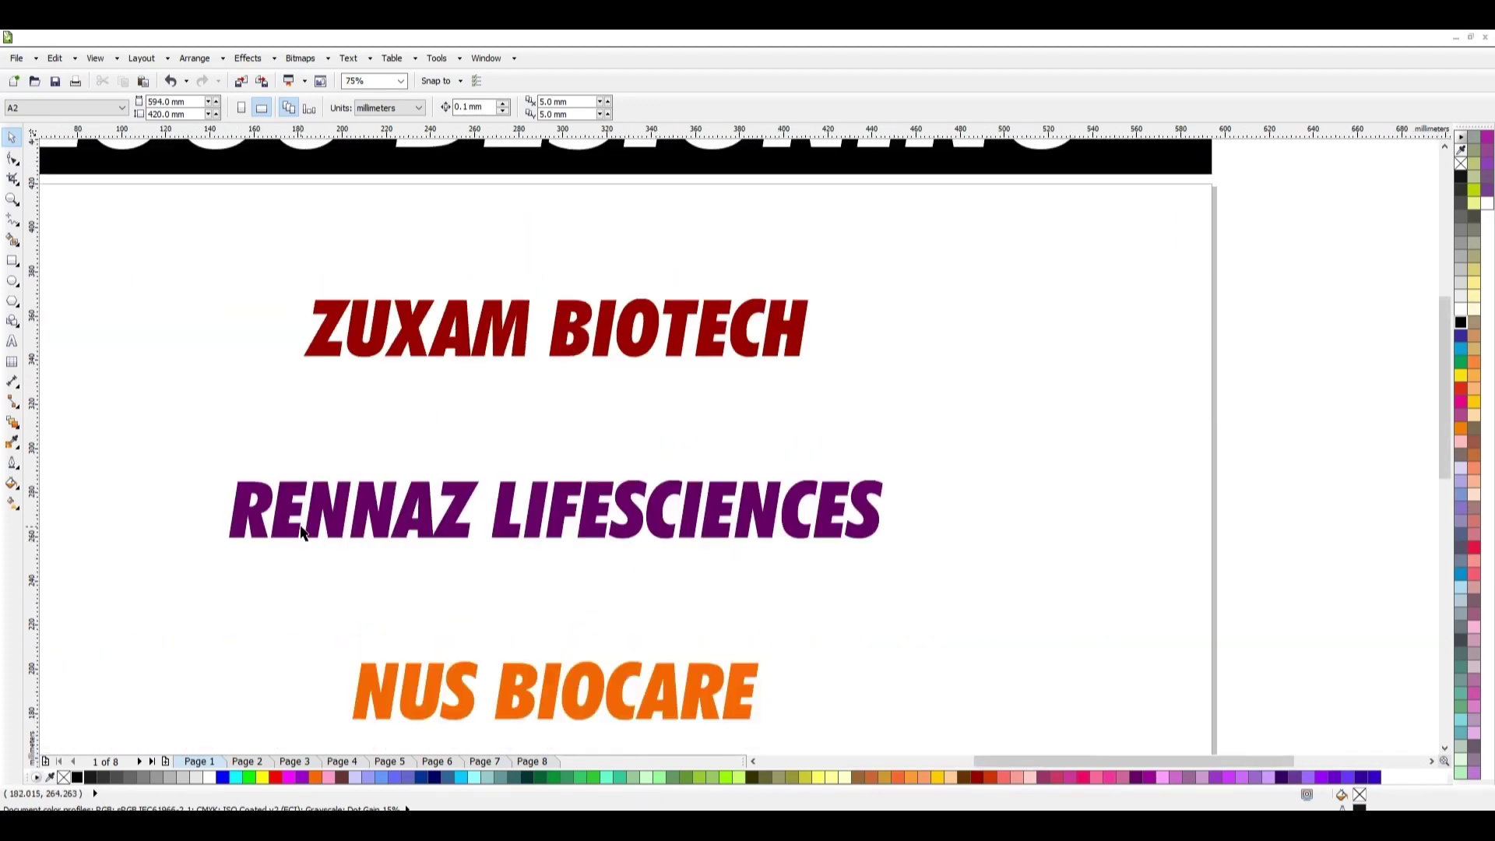
pyautogui.scroll(2, 303, 533)
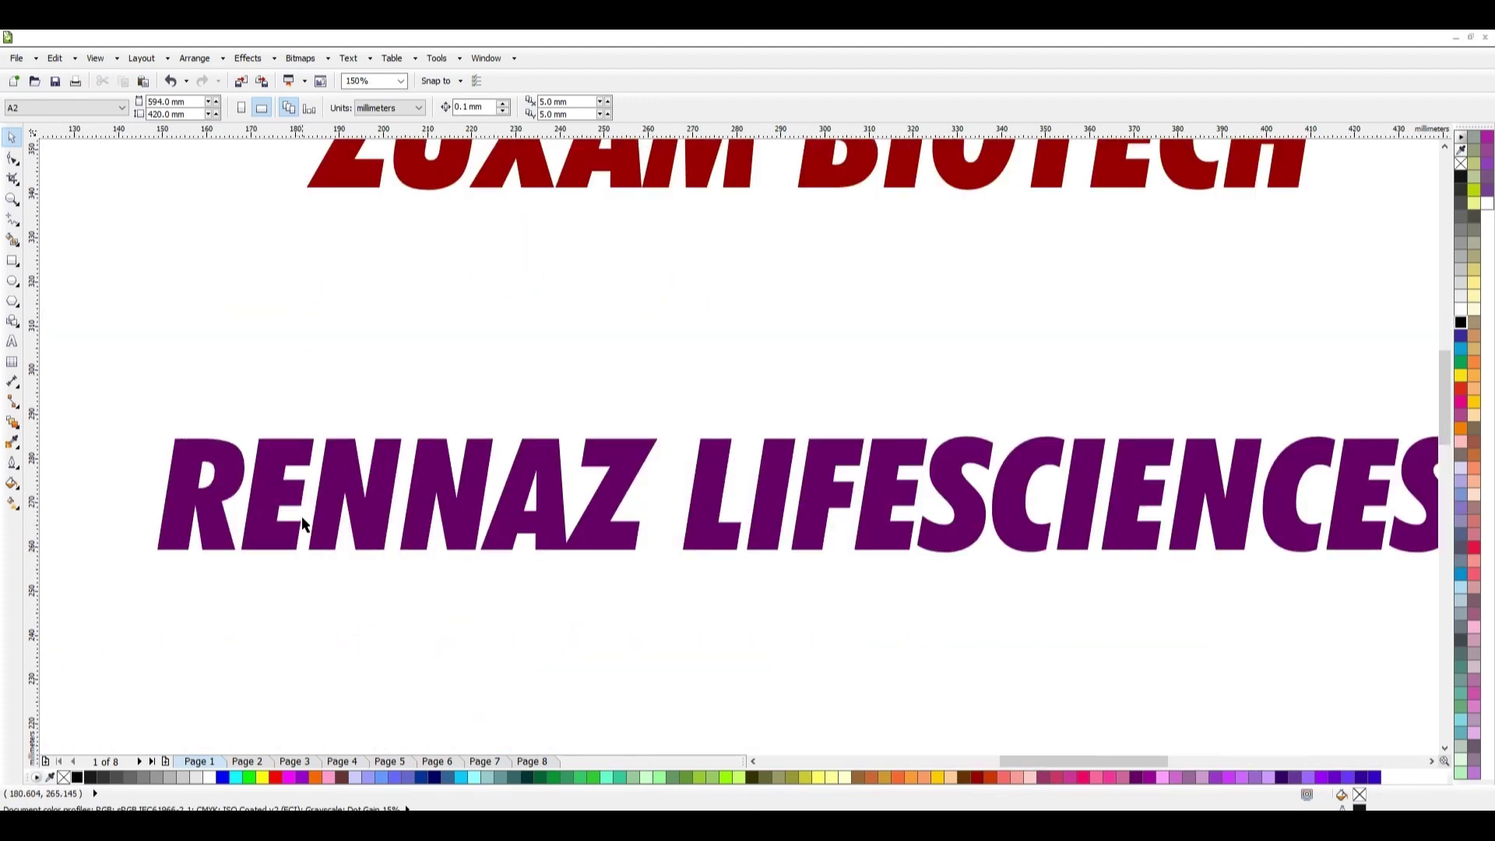
pyautogui.click(701, 549)
pyautogui.scroll(-2, 442, 450)
pyautogui.scroll(2, 744, 494)
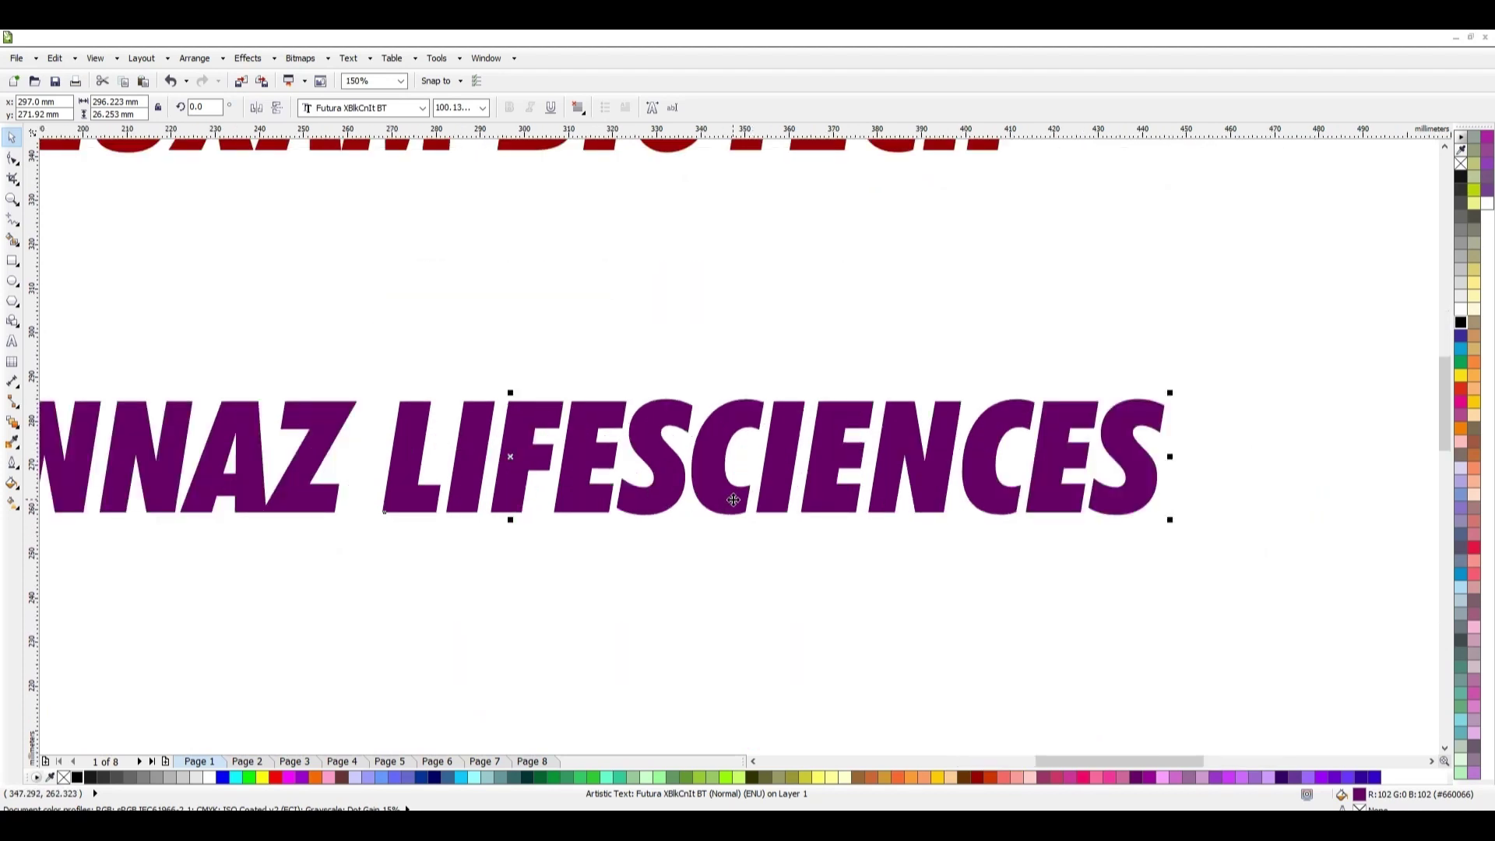
# Examine the list of pharma business suffixes on page 2, from PHARMA to HERBAL | AYURVEDIC.
pyautogui.press('pagedown')
pyautogui.scroll(-4, 700, 502)
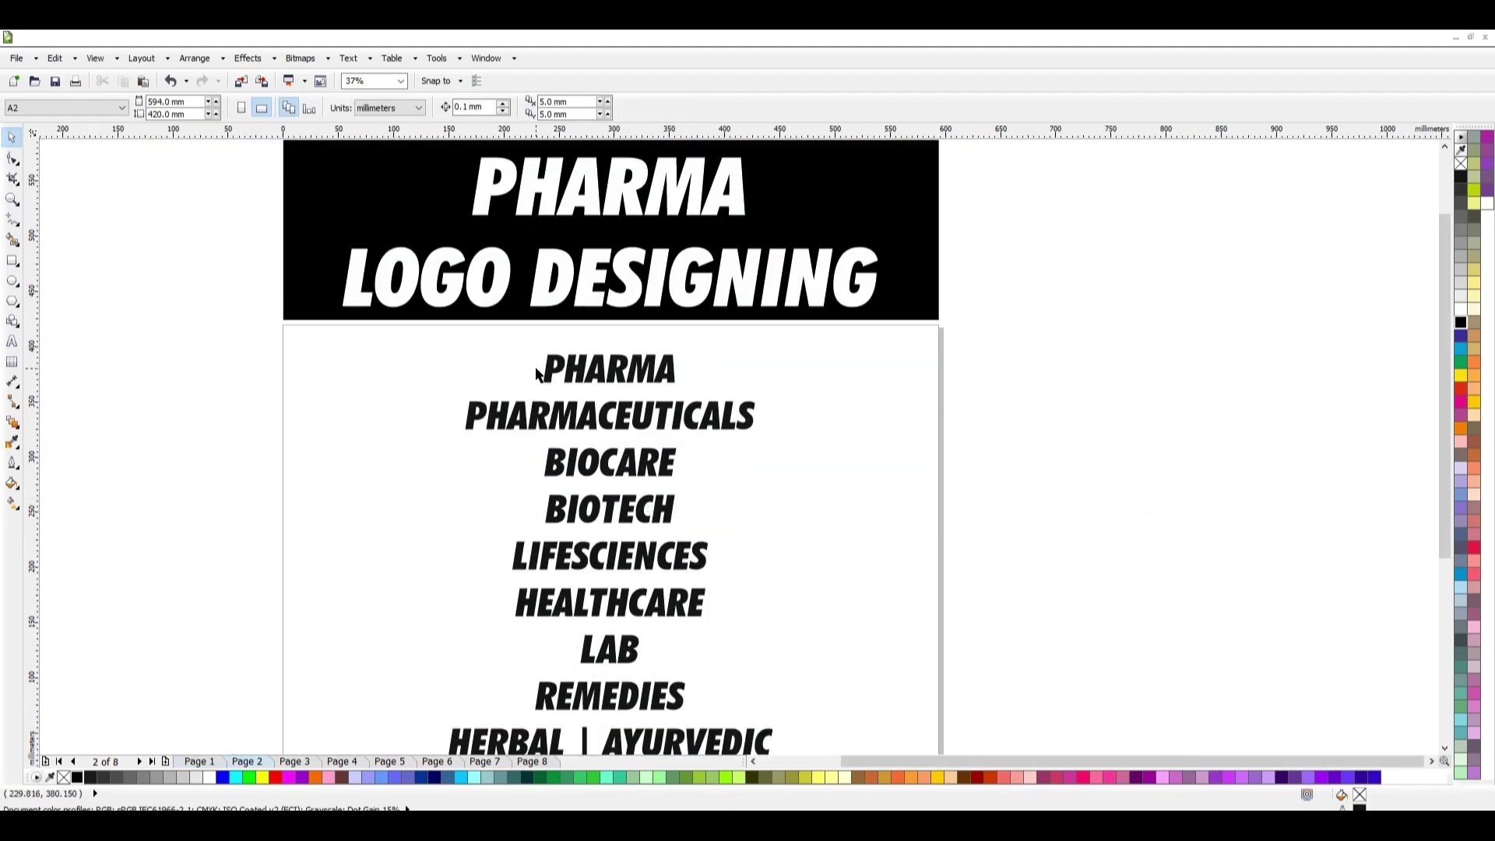
pyautogui.scroll(-2, 614, 419)
pyautogui.click(623, 393)
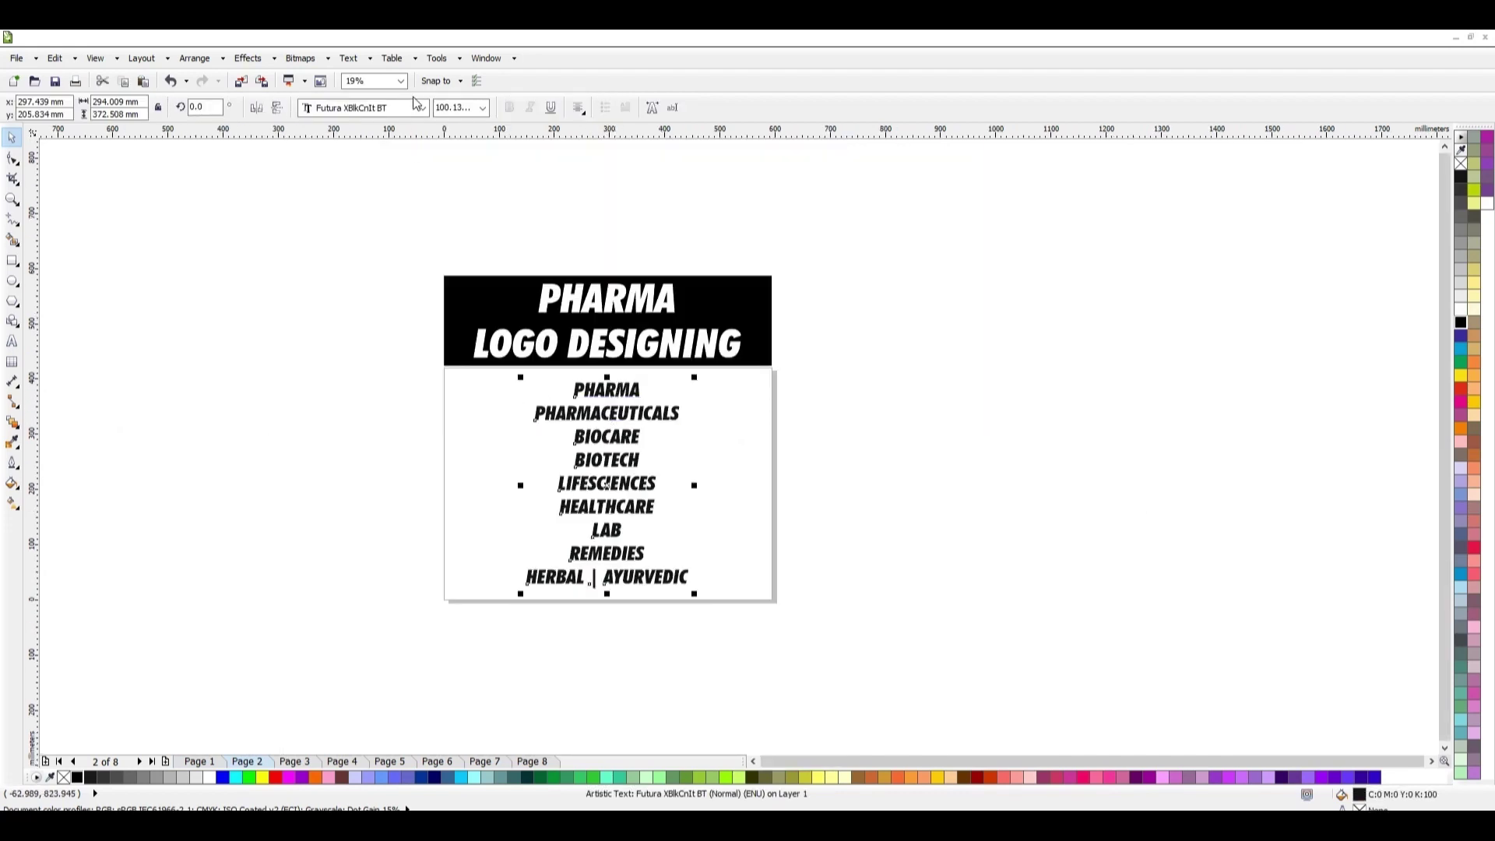
pyautogui.moveTo(360, 392); pyautogui.dragTo(710, 469)
pyautogui.moveTo(425, 619); pyautogui.dragTo(828, 374)
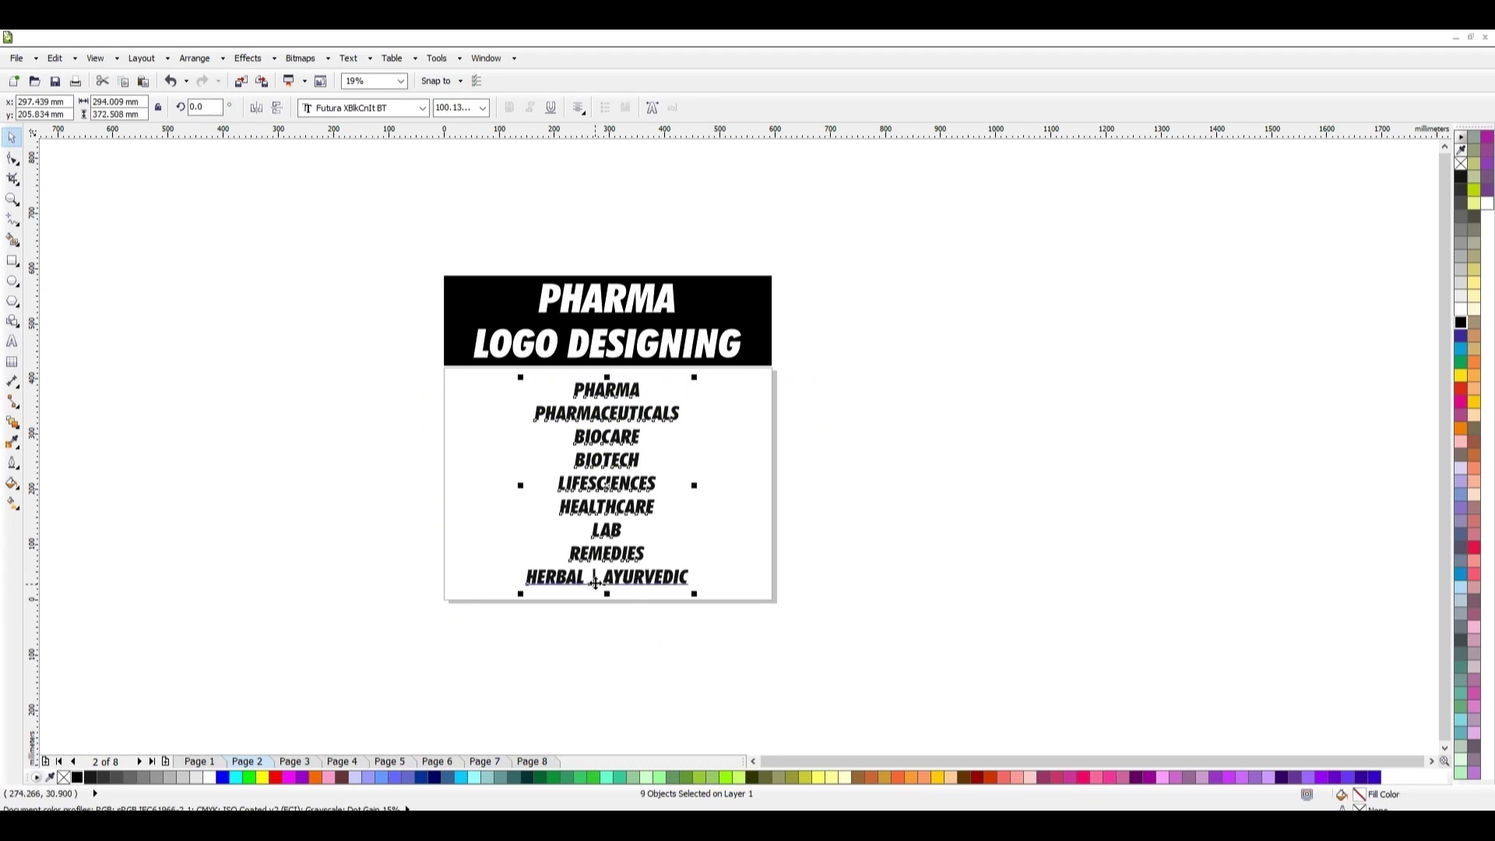
pyautogui.moveTo(405, 676); pyautogui.dragTo(851, 404)
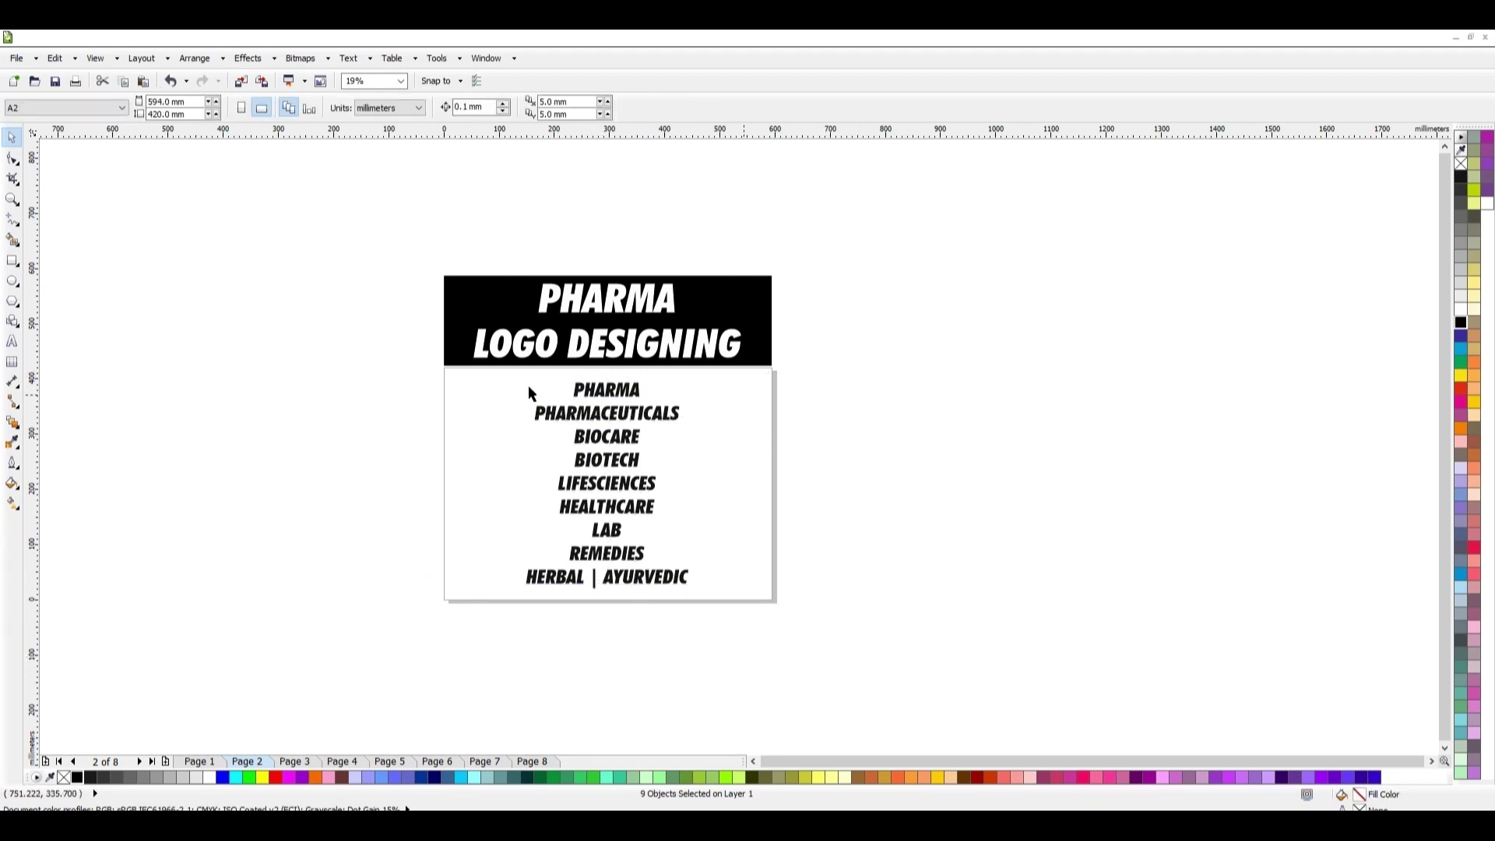
pyautogui.press('z')
pyautogui.moveTo(465, 366); pyautogui.dragTo(794, 556)
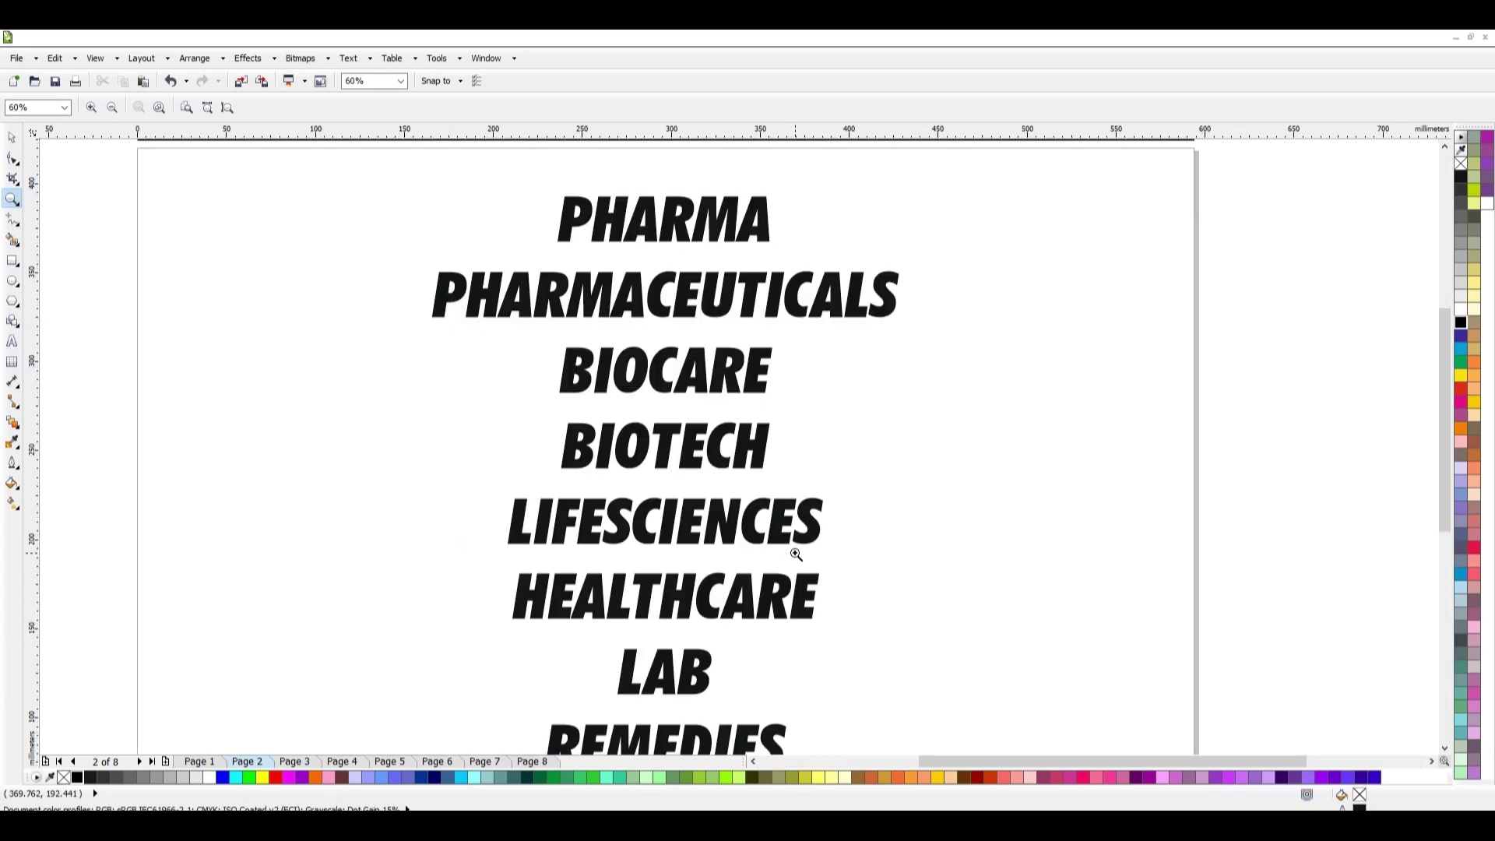
pyautogui.click(11, 137)
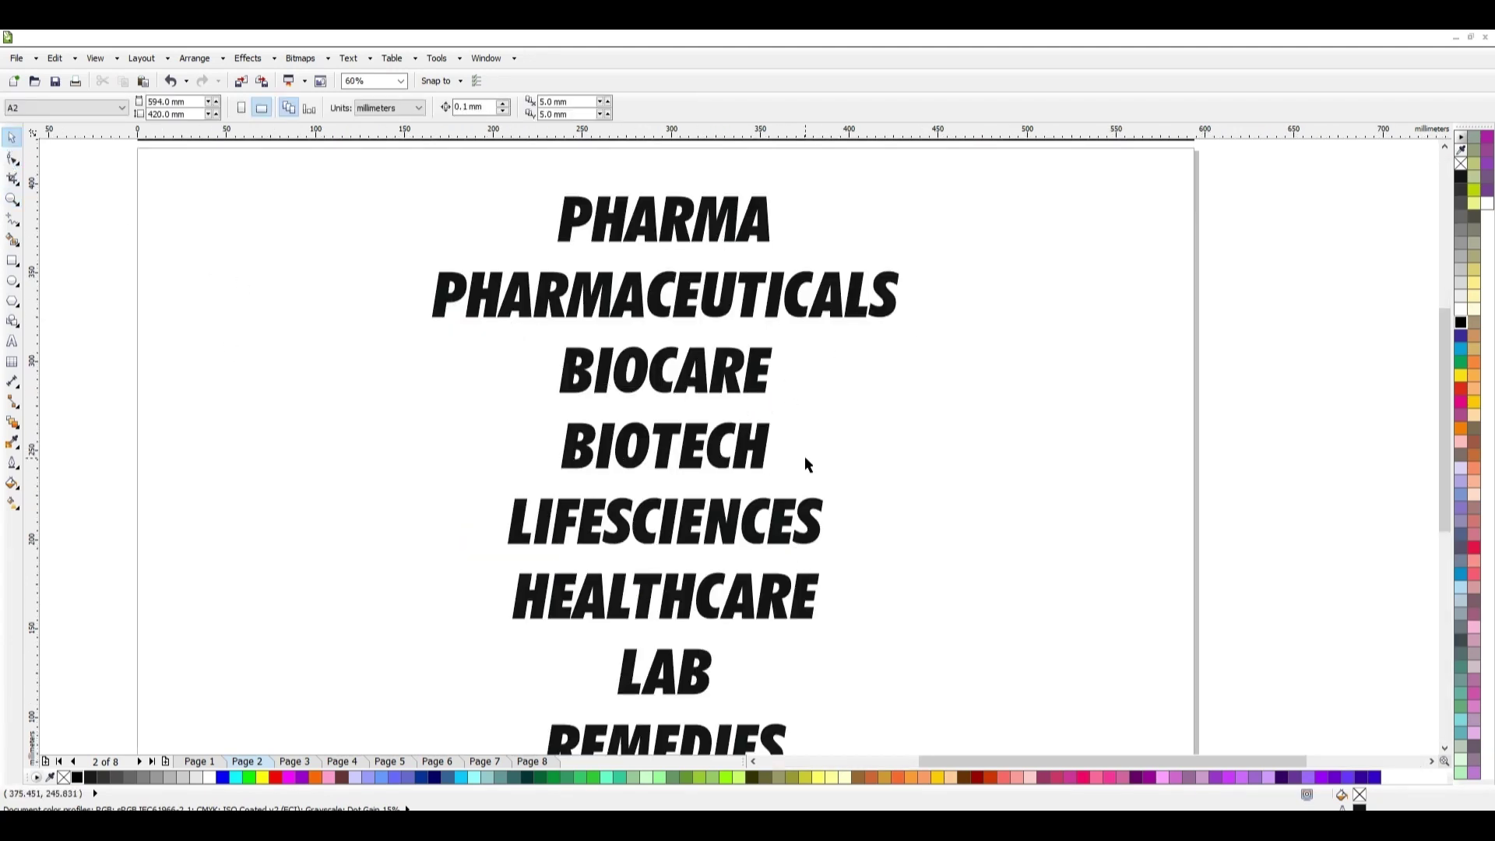
pyautogui.scroll(-1, 627, 577)
pyautogui.scroll(1, 670, 521)
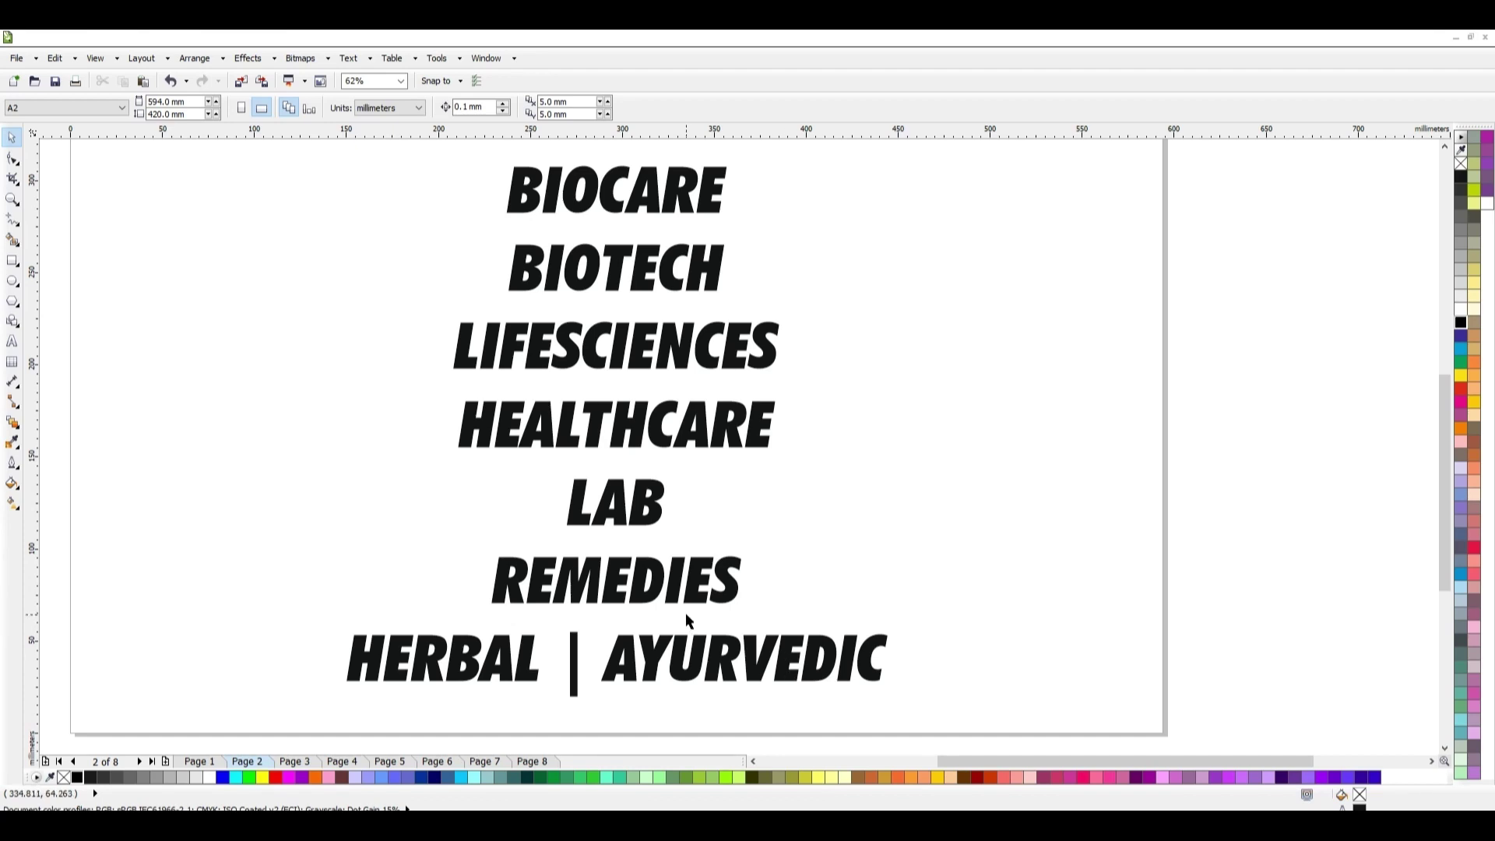
pyautogui.scroll(-1, 686, 620)
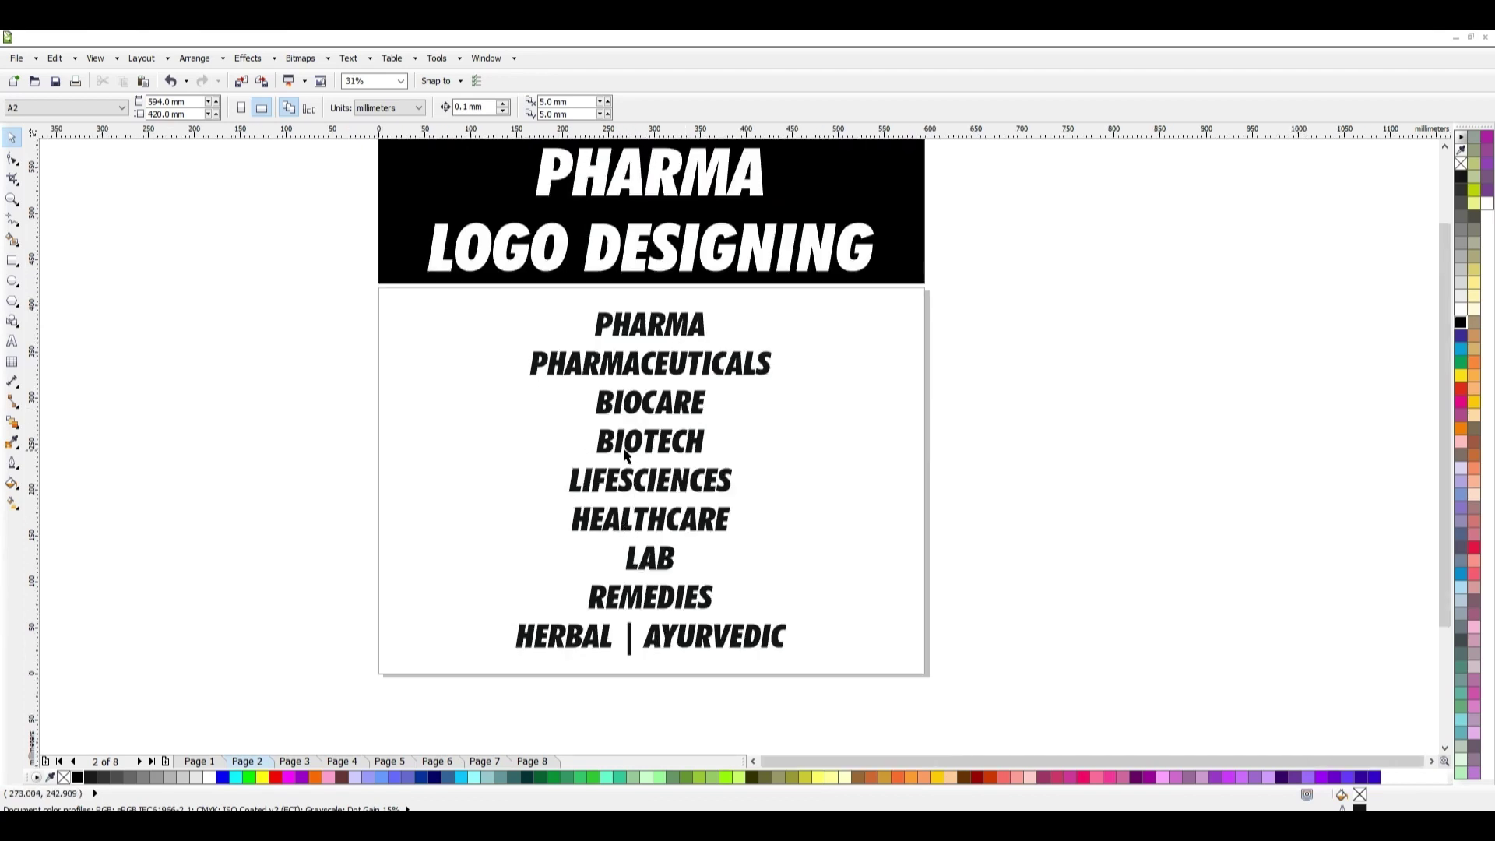
# Place a copy of page 2's PHARMACEUTICALS text beside the page and add ZUXAM as a line above it, with page 1 displayed.
pyautogui.moveTo(599, 368); pyautogui.dragTo(1047, 401)
pyautogui.press('pageup')
pyautogui.press('F8')
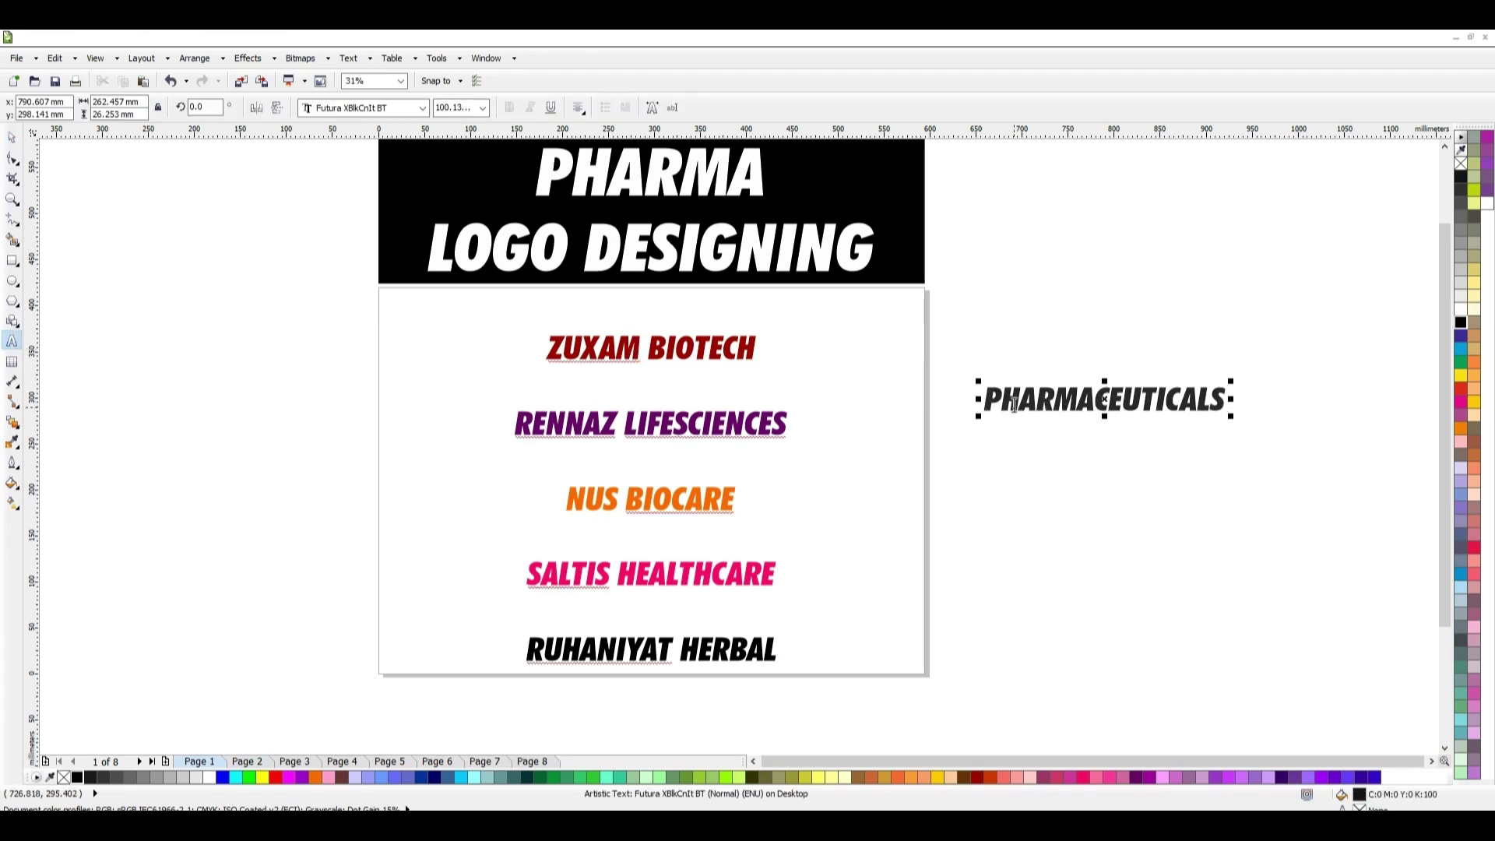
pyautogui.write('ZUXAM')
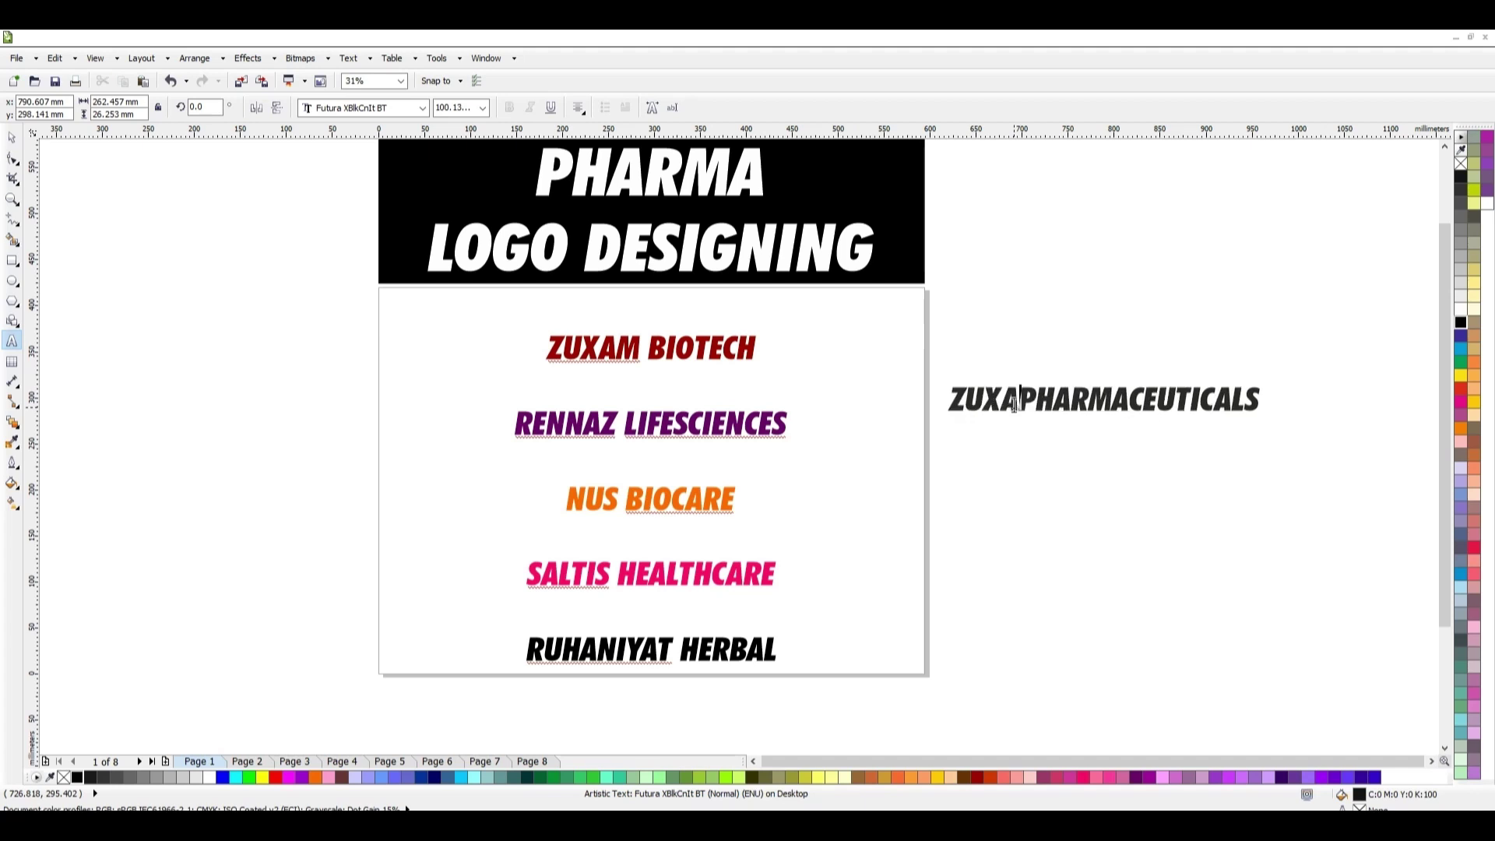
pyautogui.press('Return')
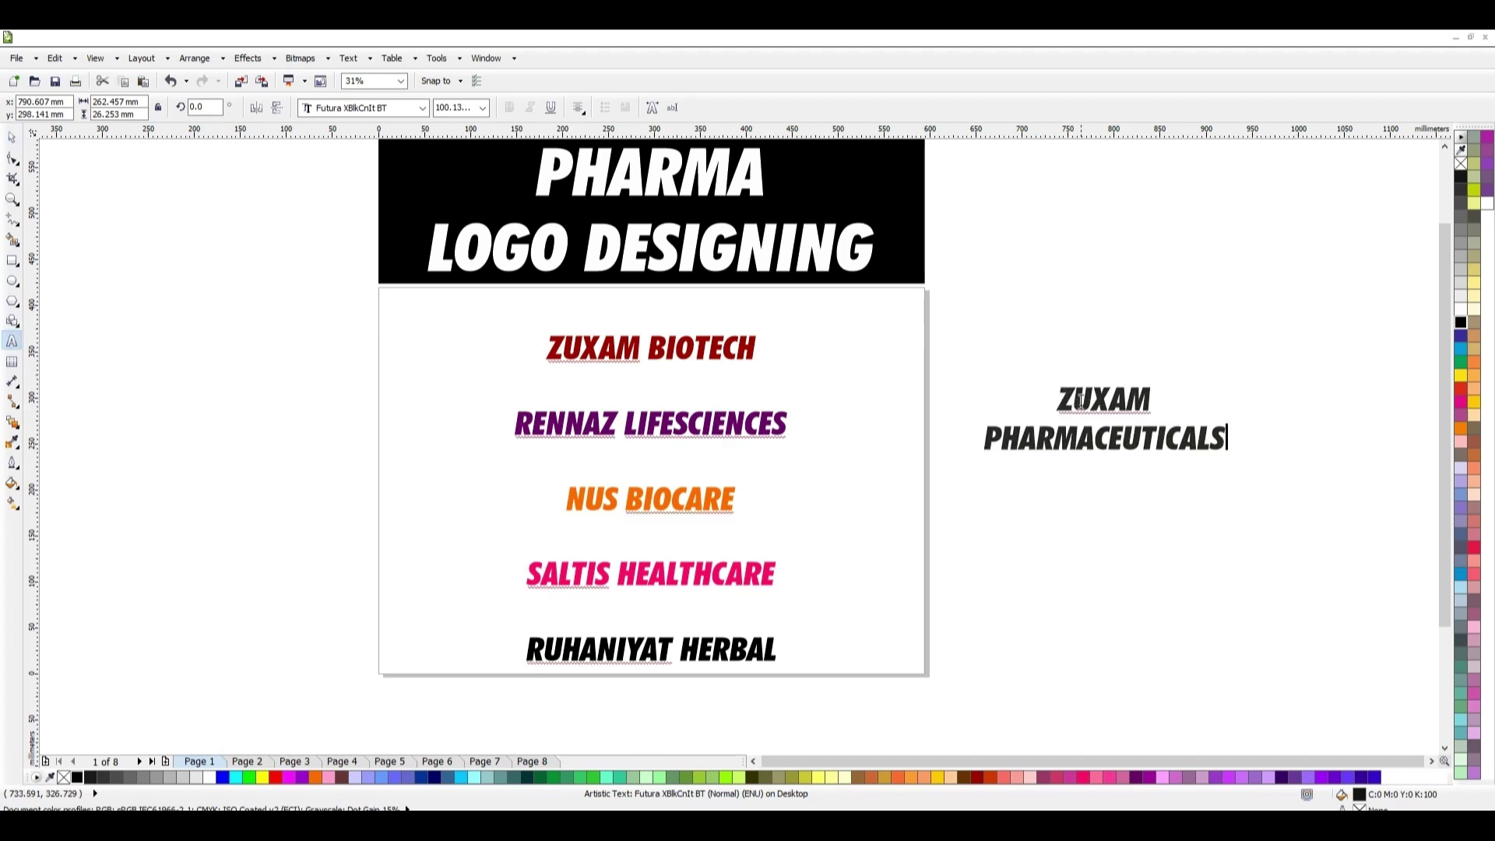
# Rework the text beside the page into a single line reading ZUXAM PHARMACEUTICALS and move it slightly upward.
pyautogui.click(1081, 397)
pyautogui.press('Delete')
pyautogui.press('Delete')
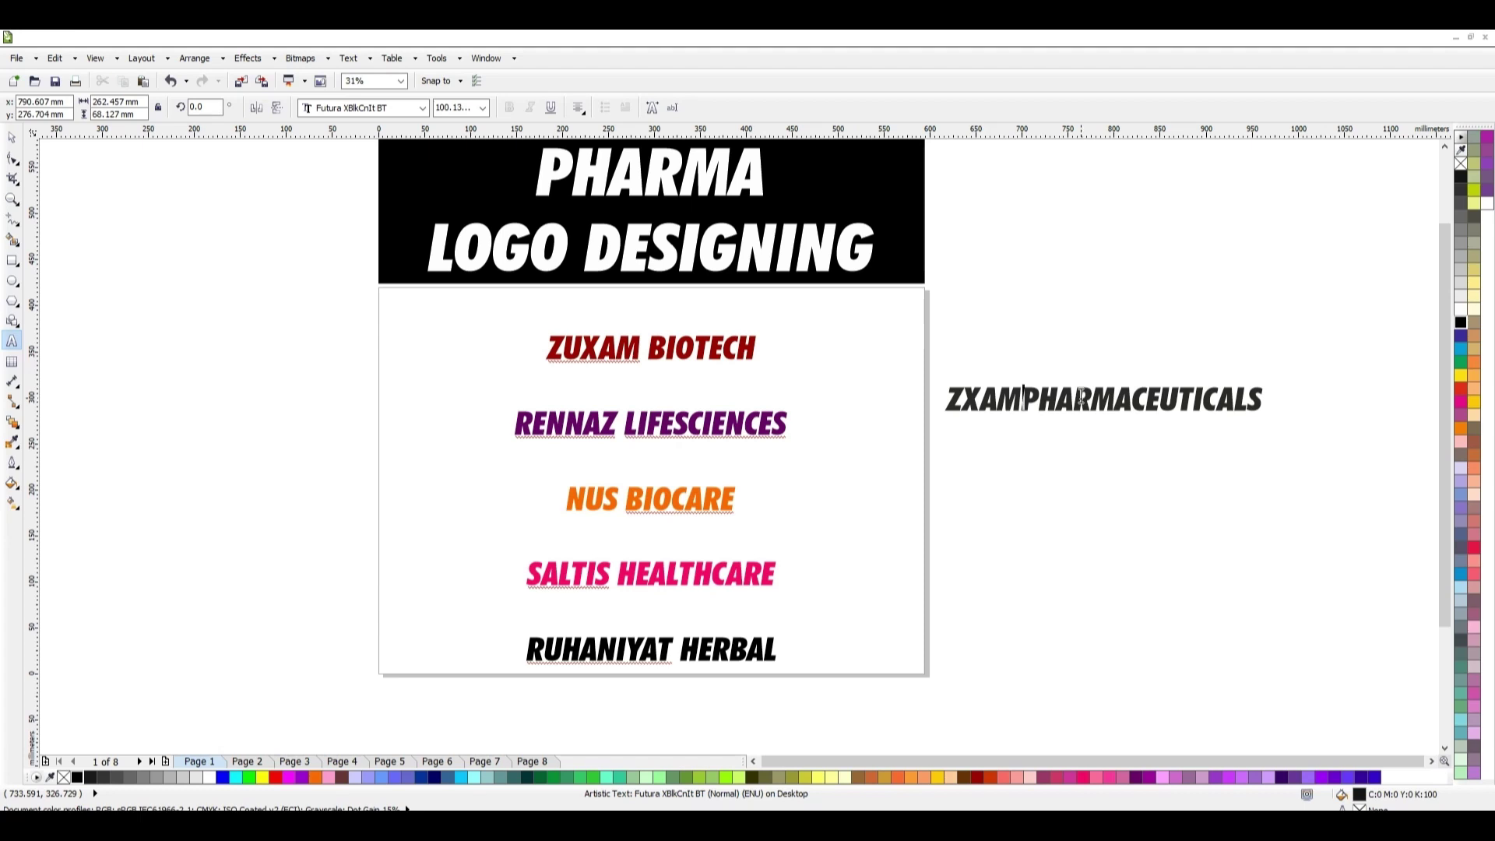
pyautogui.press('BackSpace')
pyautogui.press('BackSpace')
pyautogui.press('BackSpace')
pyautogui.press('BackSpace')
pyautogui.write('ZU')
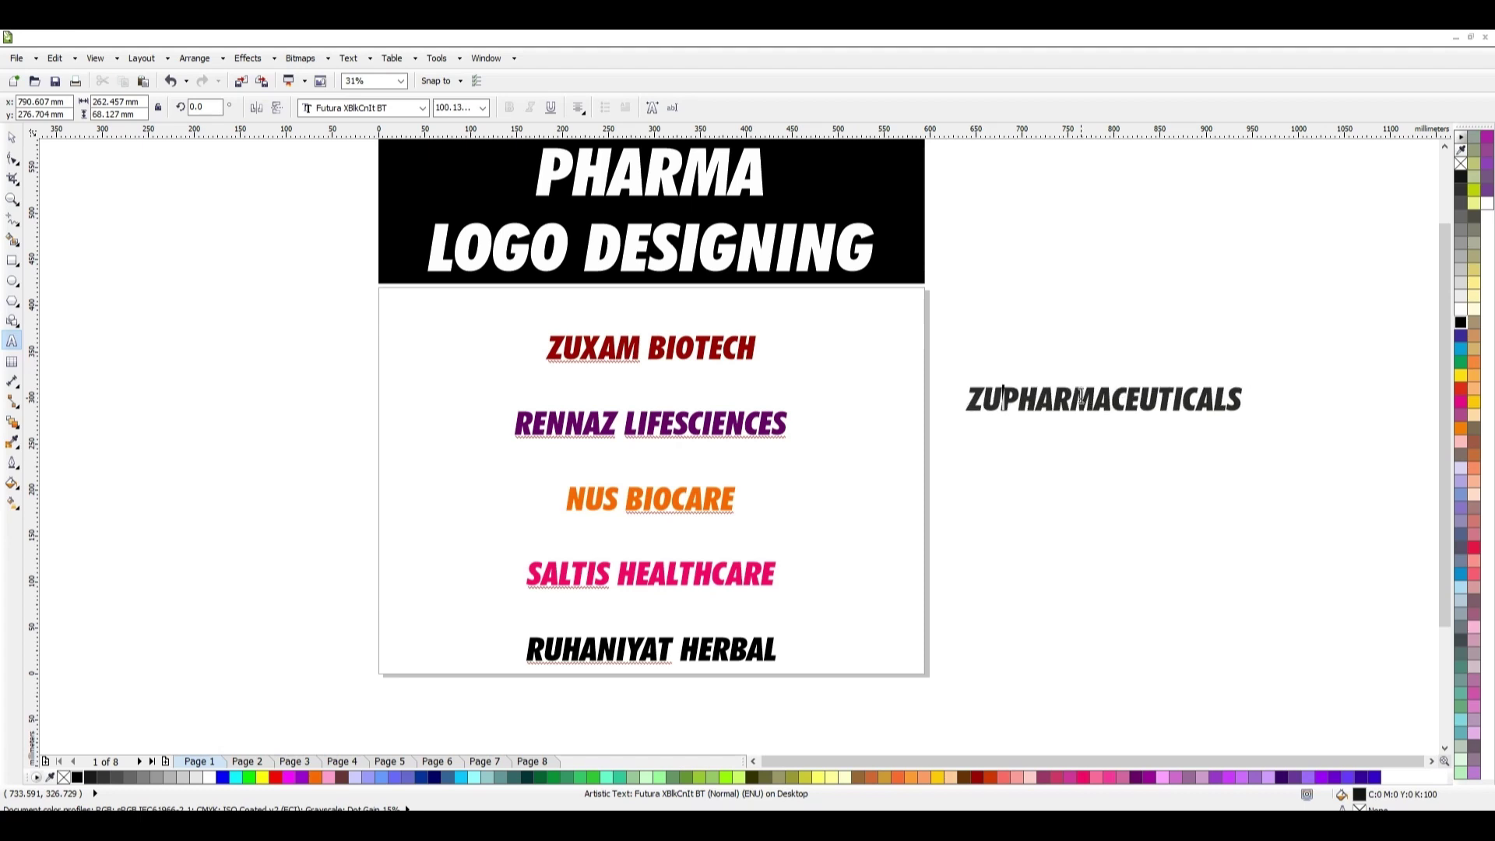
pyautogui.write('XAM')
pyautogui.hotkey('ctrl', 'space')
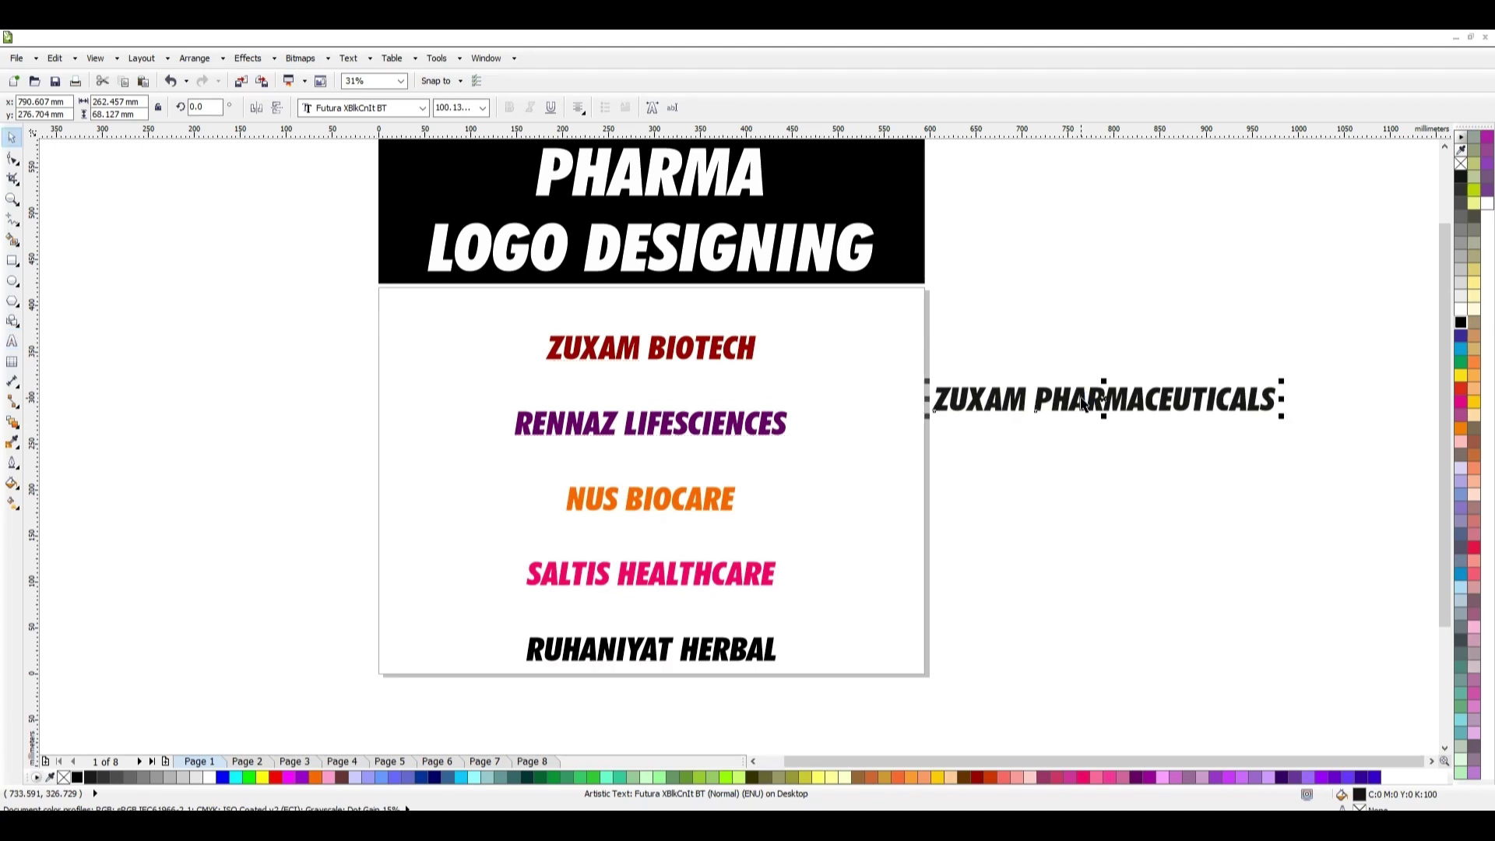
pyautogui.moveTo(1082, 405); pyautogui.dragTo(1092, 379)
# Return to page 2 and shorten the text beside the page to ZUXAM PHARMA.
pyautogui.press('pagedown')
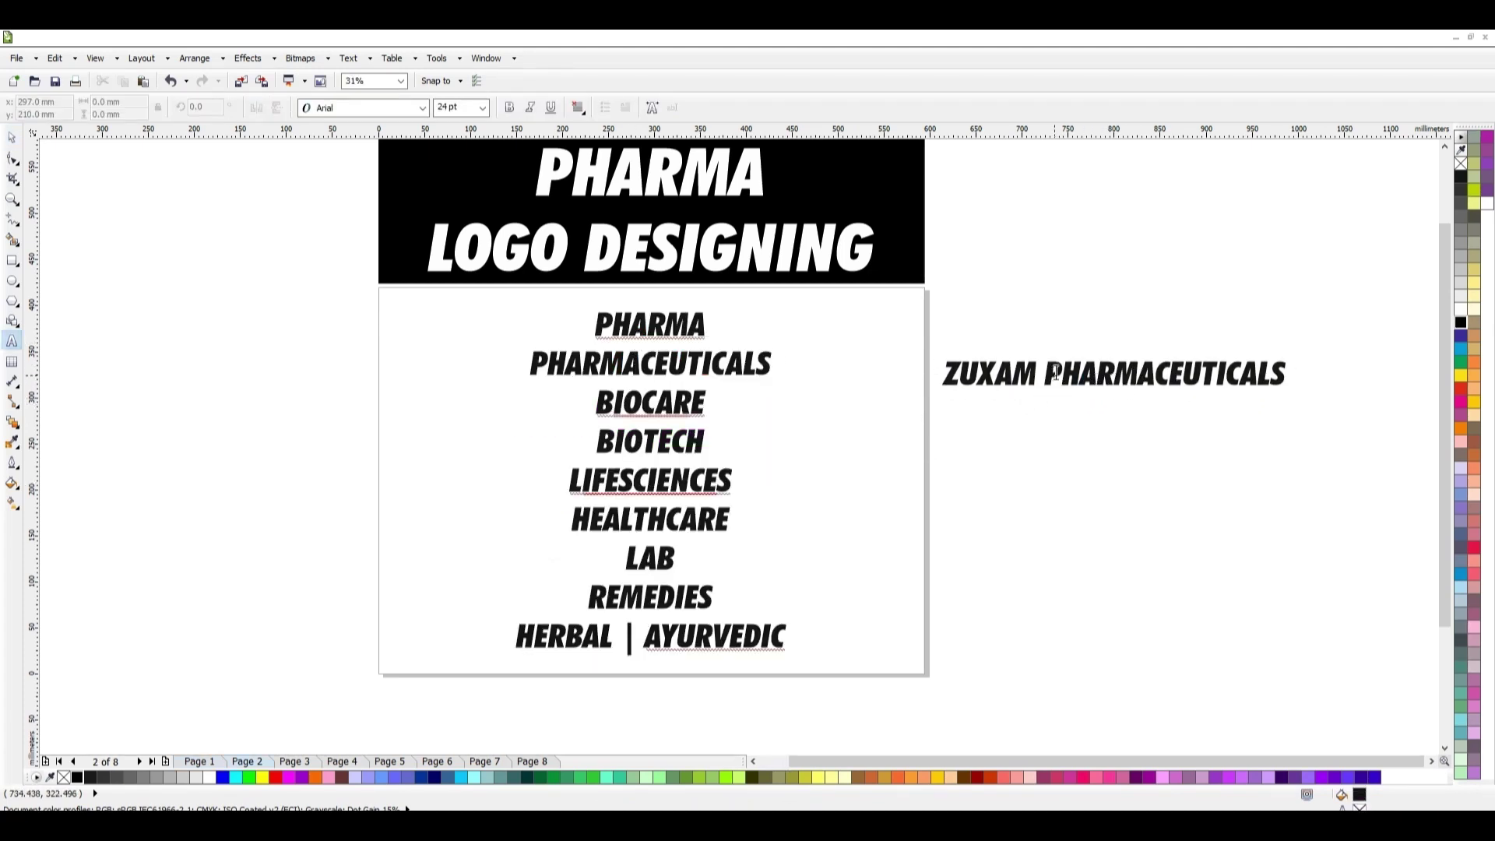
pyautogui.press('F8')
pyautogui.moveTo(1152, 374); pyautogui.dragTo(1305, 394)
pyautogui.press('Delete')
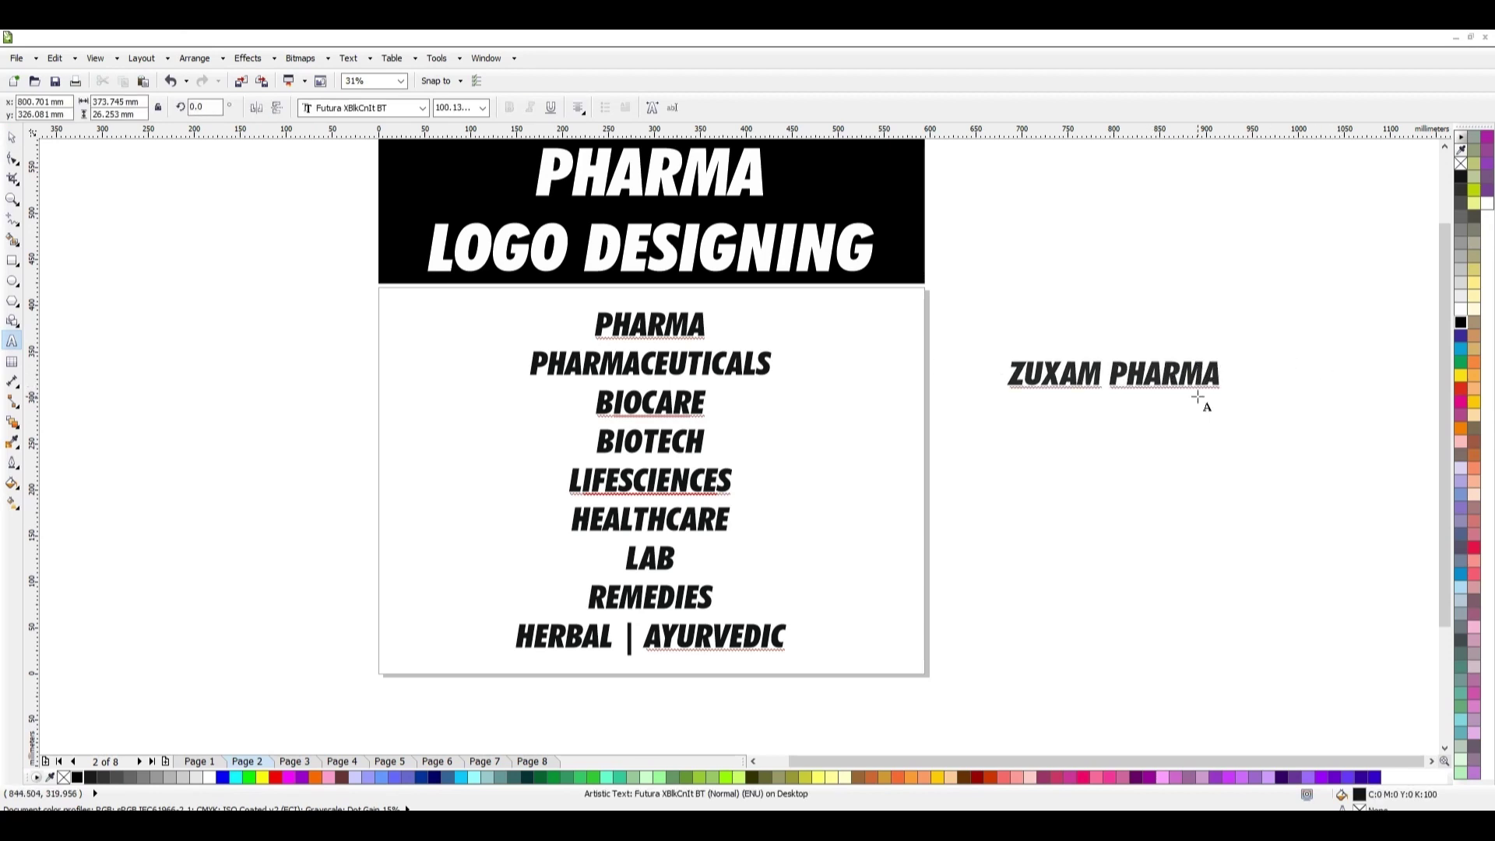
pyautogui.hotkey('ctrl', 'space')
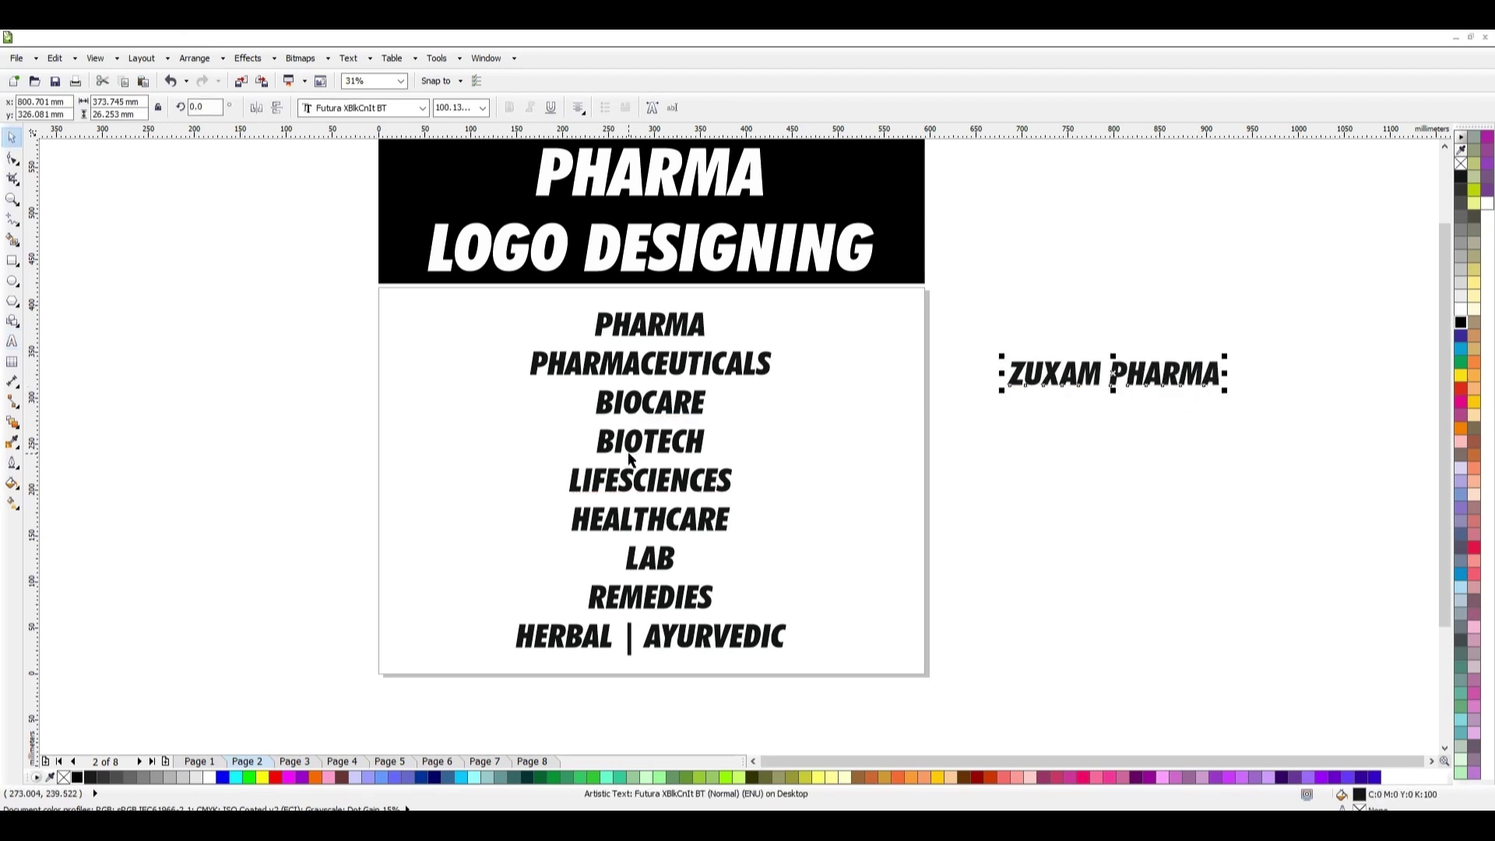
# Split the ZUXAM PHARMA text beside the page into two lines, with PHARMA below ZUXAM.
pyautogui.doubleClick(1110, 376)
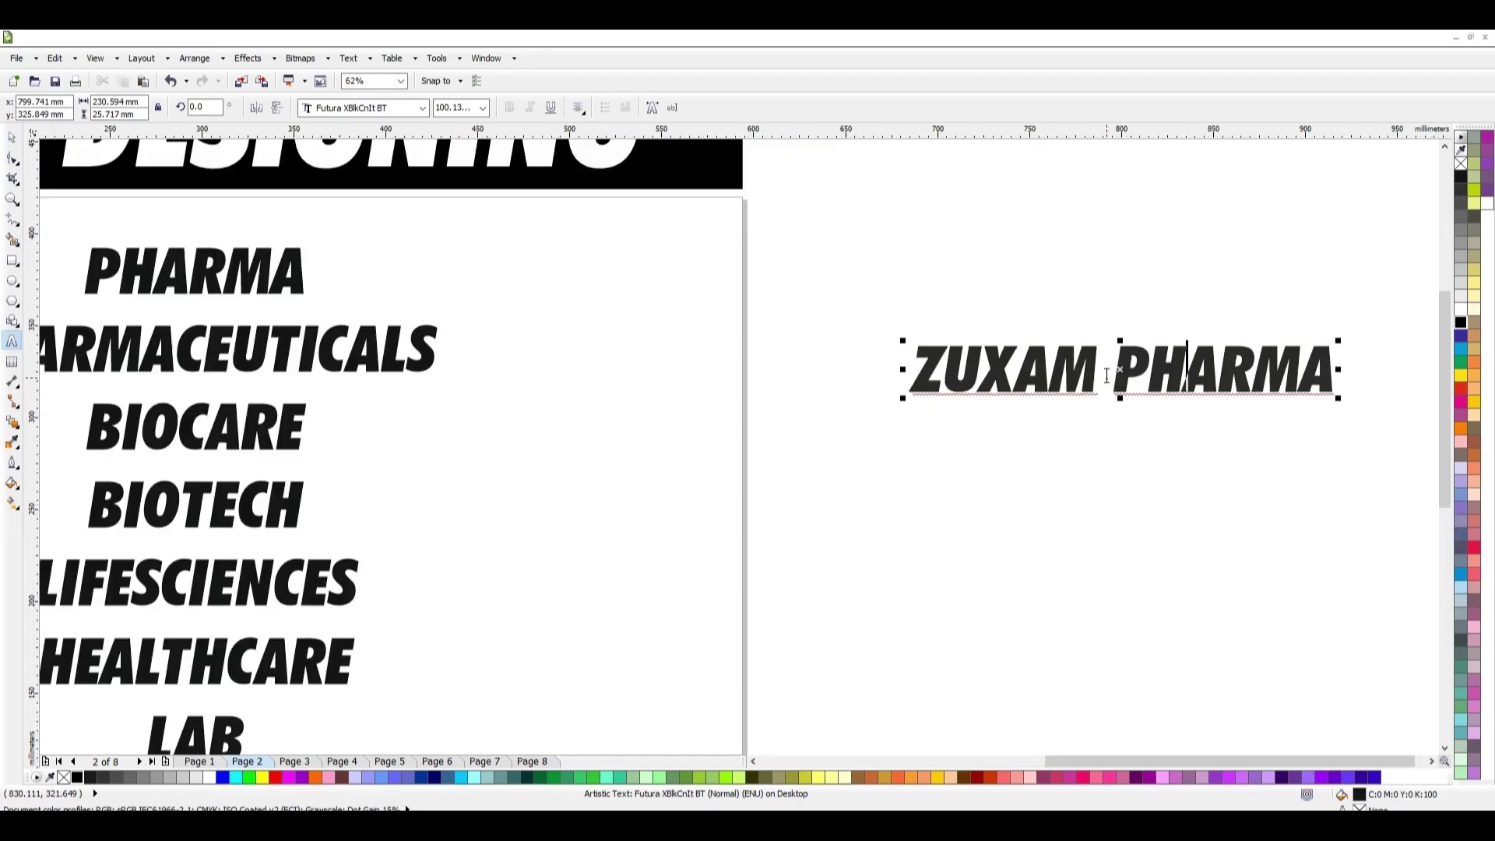
pyautogui.scroll(1, 1109, 376)
pyautogui.press('BackSpace')
pyautogui.press('Return')
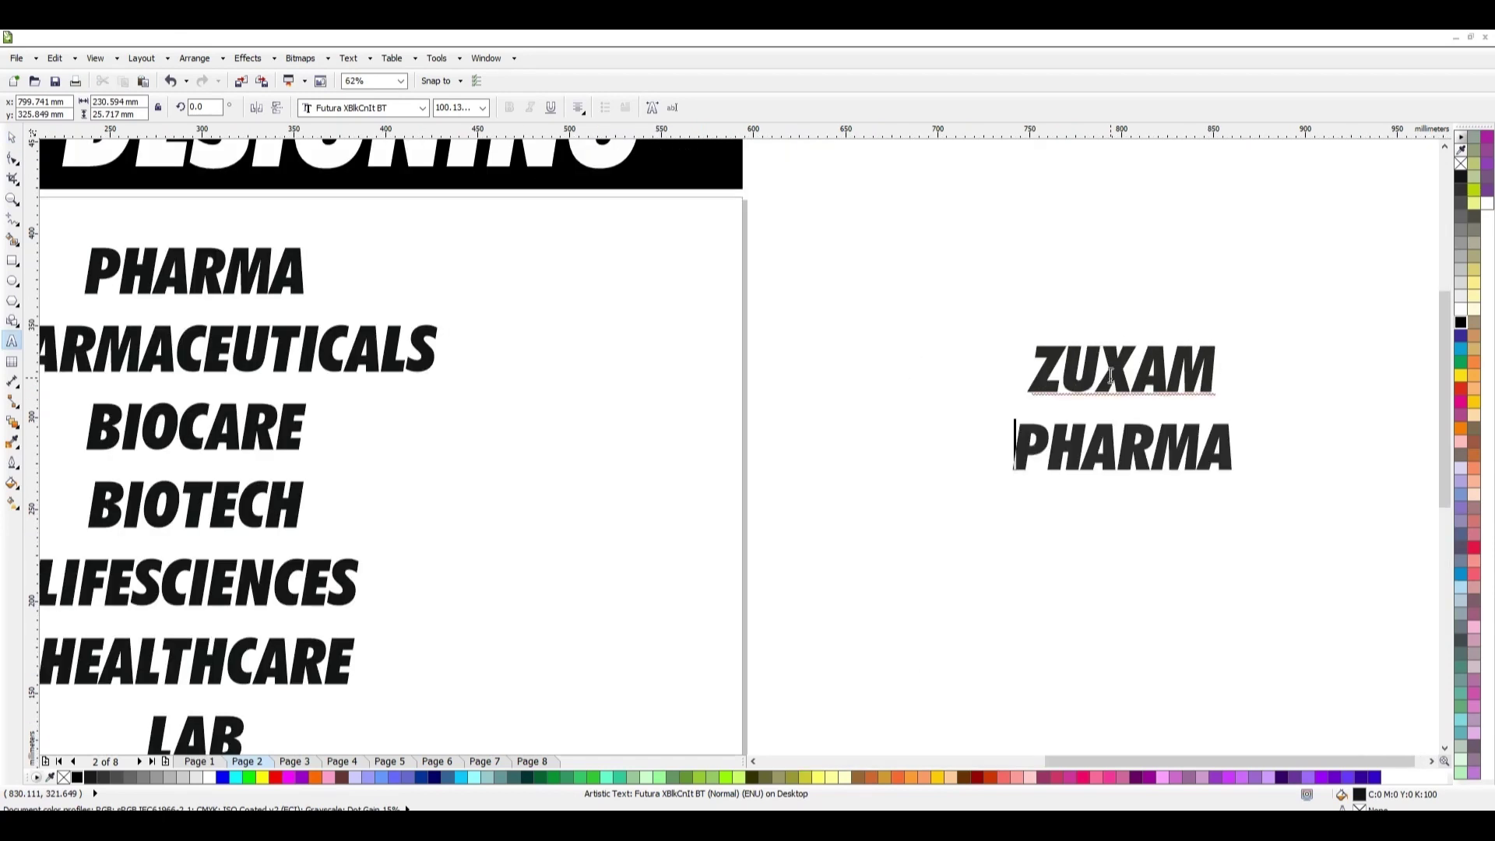
pyautogui.press('Escape')
pyautogui.scroll(-1, 1015, 387)
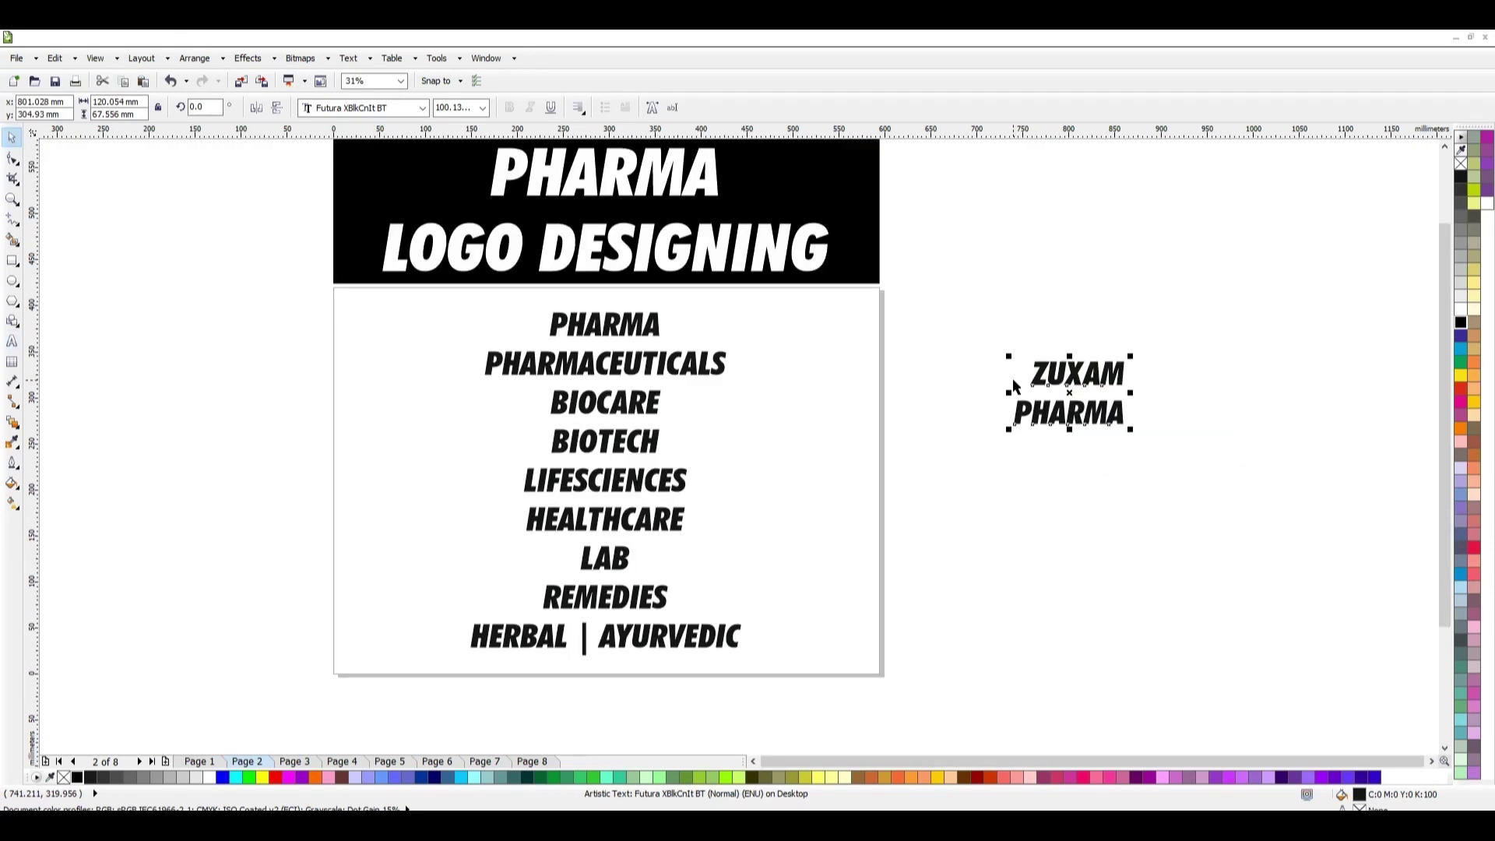
# Tidy the two-line ZUXAM PHARMA text beside page 2 so that ZUXAM sits centred above PHARMA.
pyautogui.scroll(1, 1051, 380)
pyautogui.doubleClick(1046, 404)
pyautogui.hotkey('ctrl', 'a')
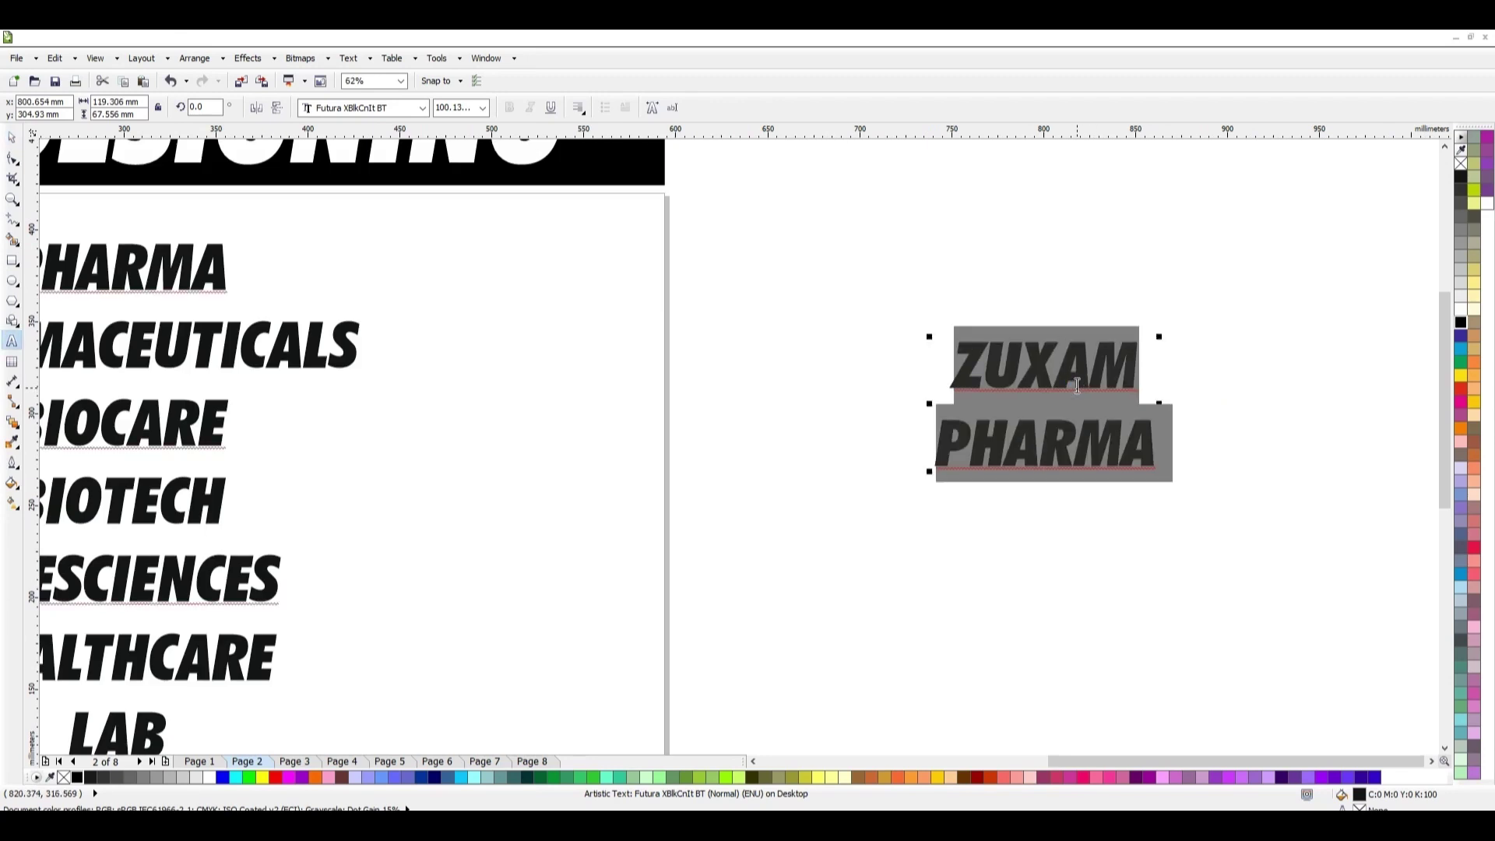
pyautogui.press('Escape')
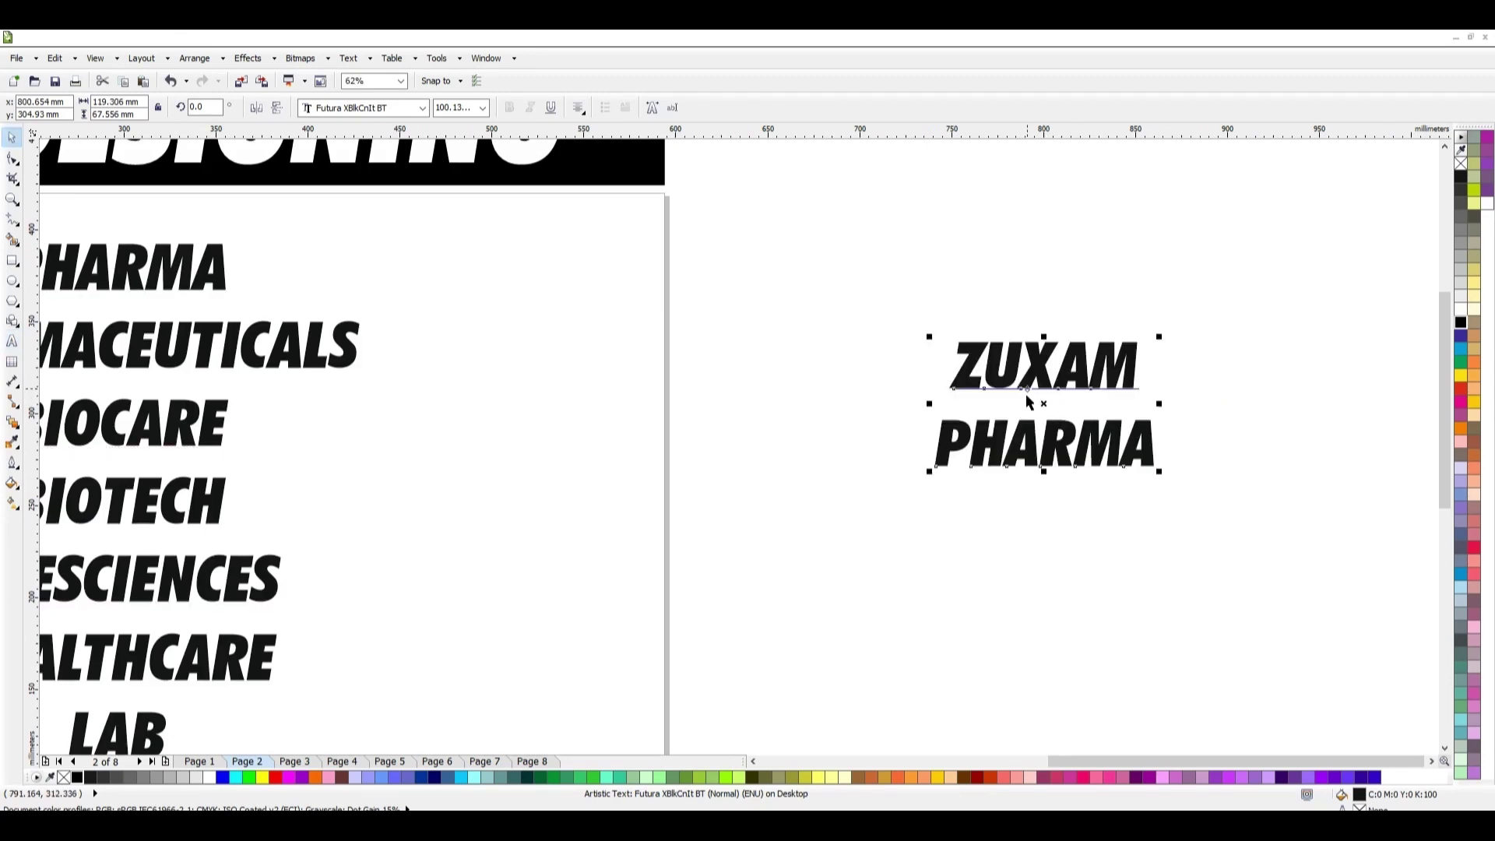
pyautogui.scroll(-1, 1020, 394)
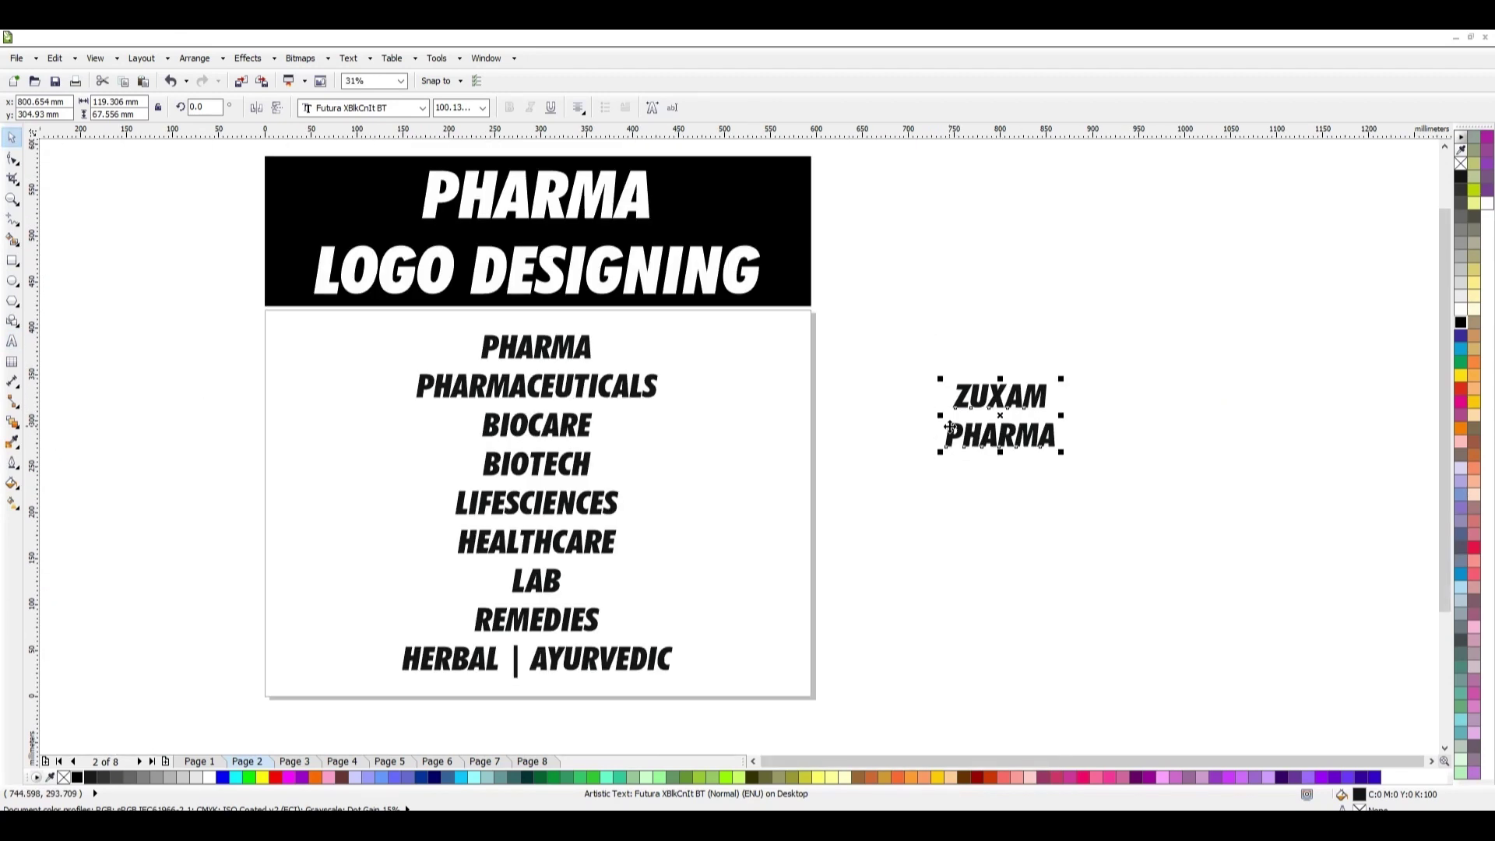
pyautogui.moveTo(908, 327); pyautogui.dragTo(1110, 502)
pyautogui.press('Delete')
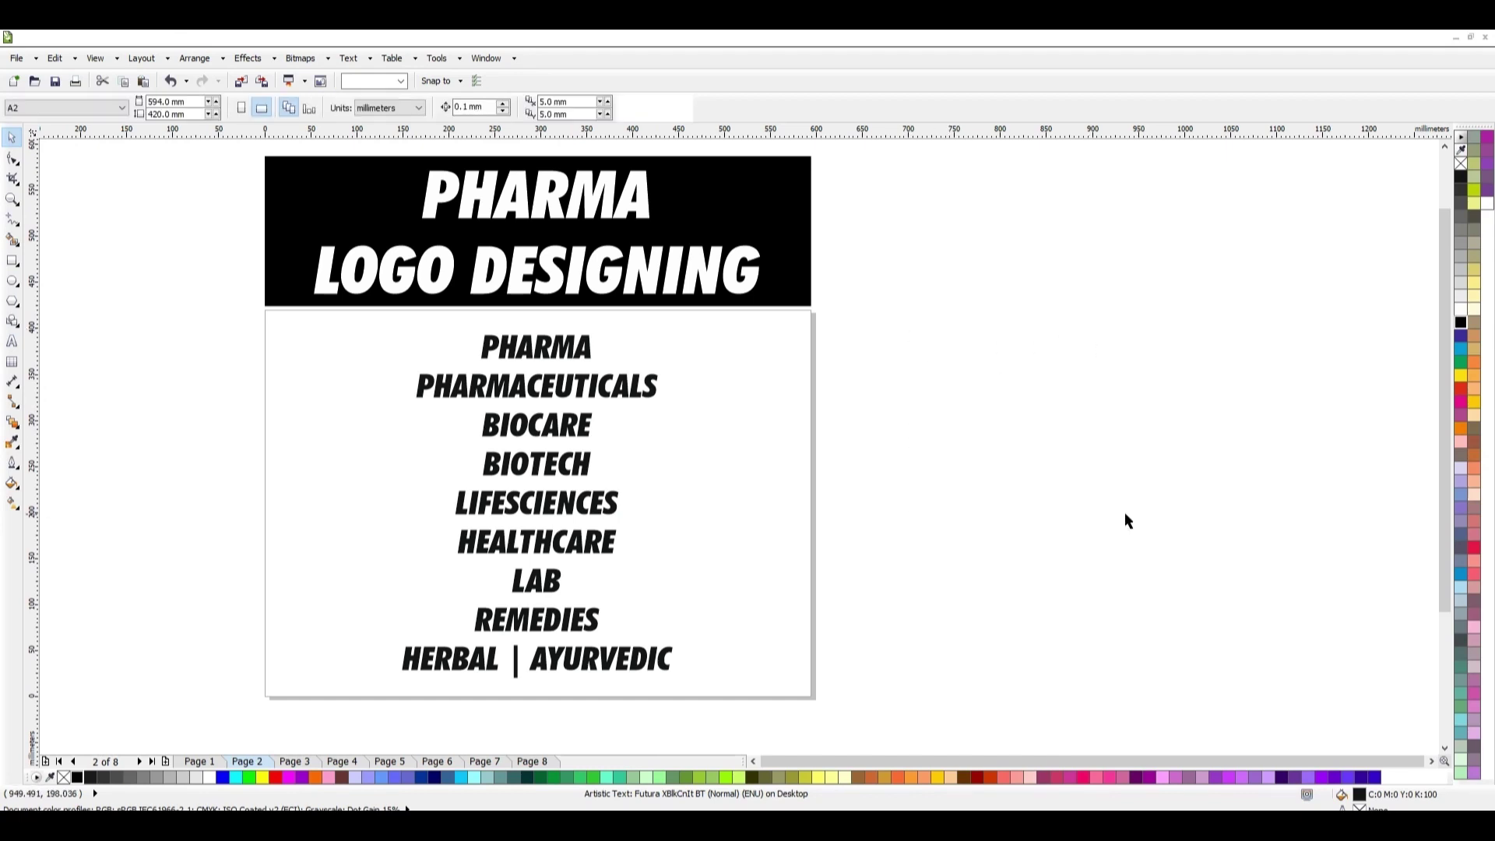
pyautogui.press('pagedown')
pyautogui.click(436, 374)
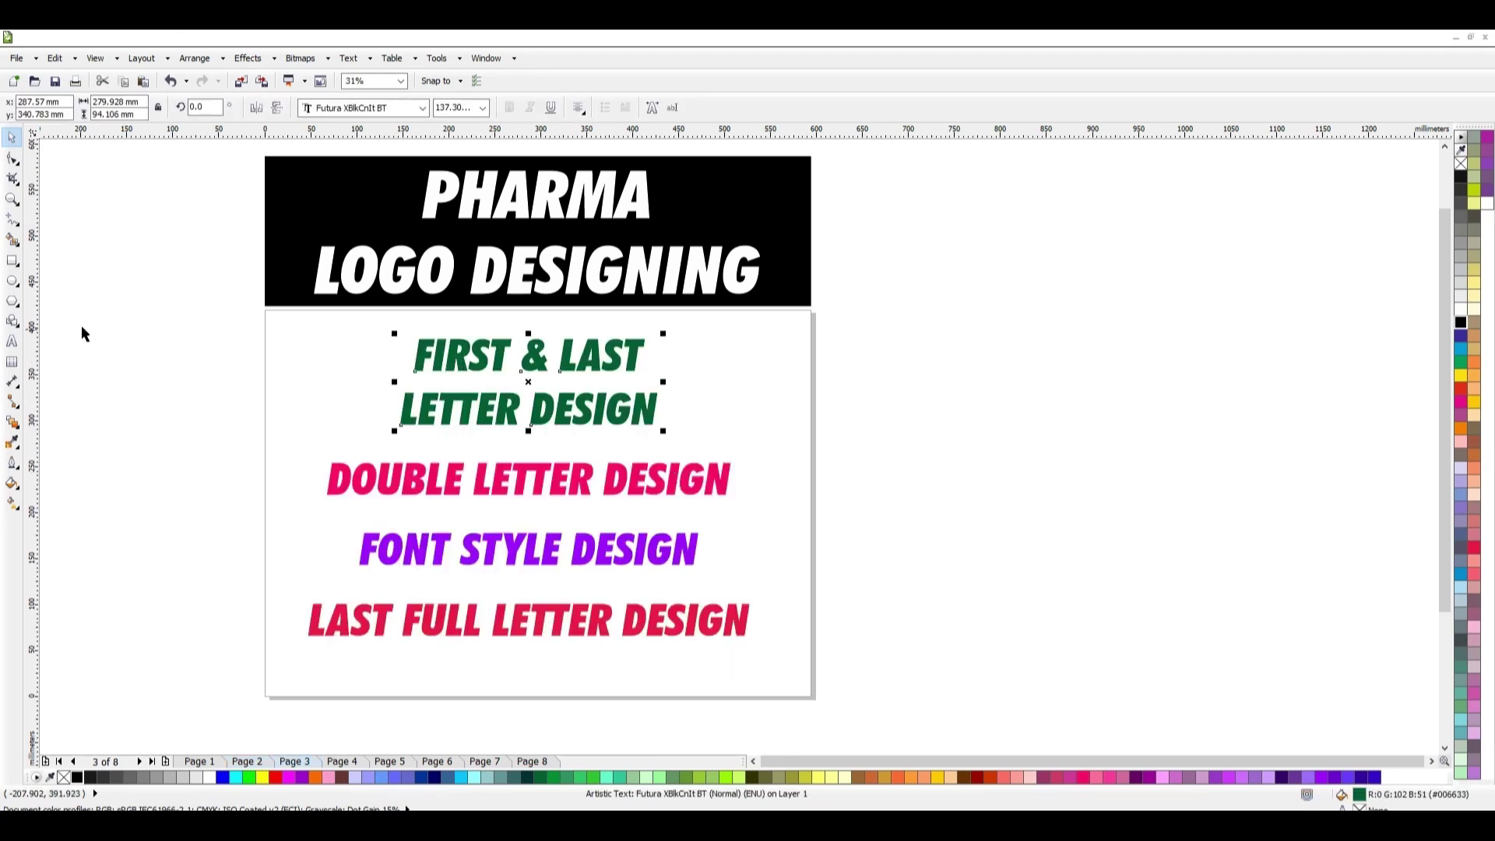
pyautogui.moveTo(81, 327); pyautogui.dragTo(931, 679)
pyautogui.hotkey('ctrl', 'z')
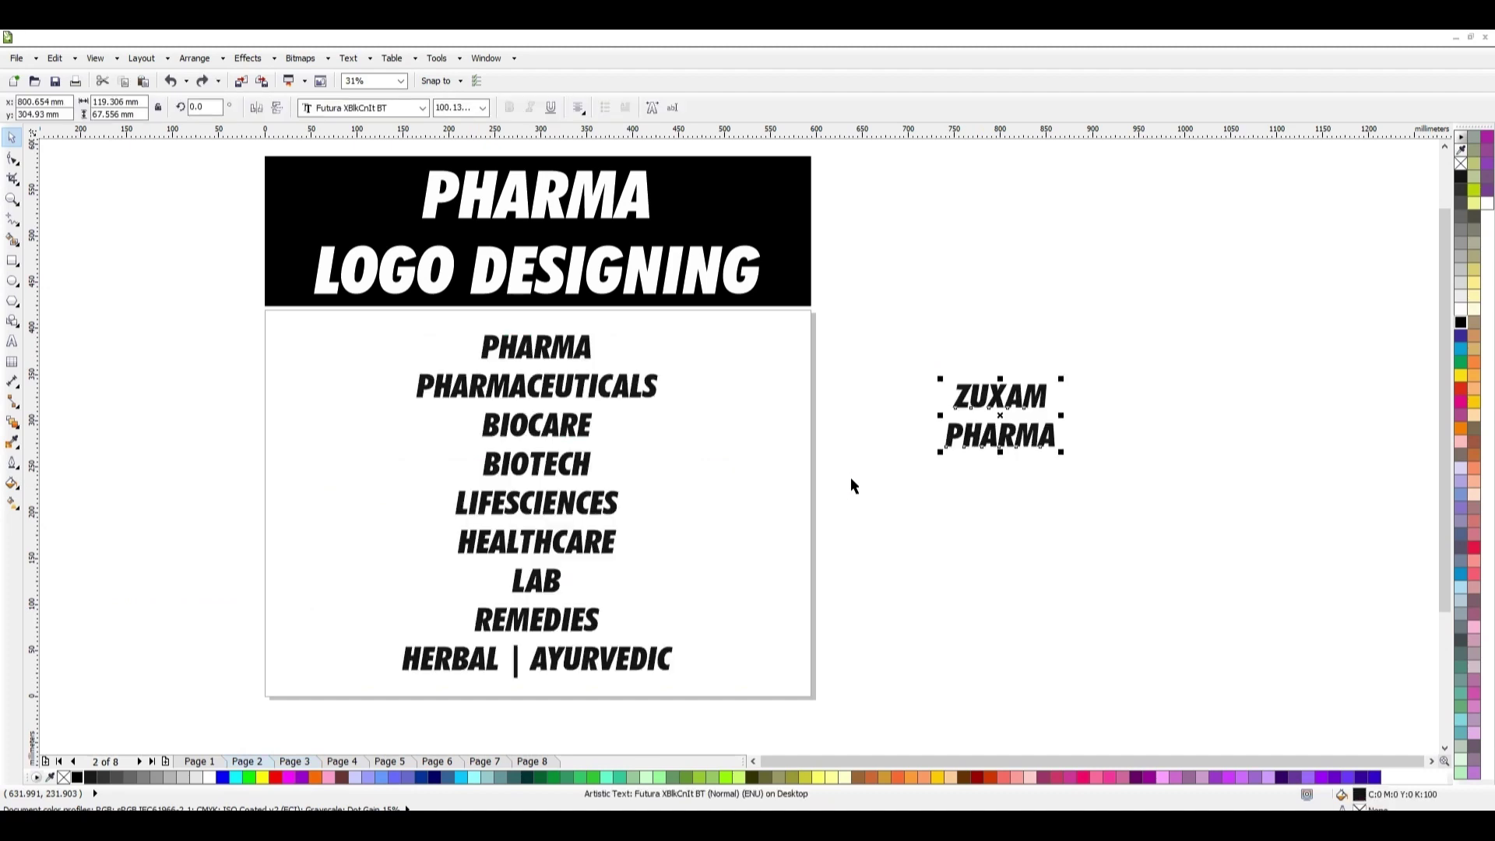
# Enlarge the ZUXAM PHARMA text to about 247 mm wide and place it close beside the page, with page 3 displayed.
pyautogui.click(861, 389)
pyautogui.moveTo(973, 409); pyautogui.dragTo(865, 371)
pyautogui.moveTo(951, 418); pyautogui.dragTo(1078, 485)
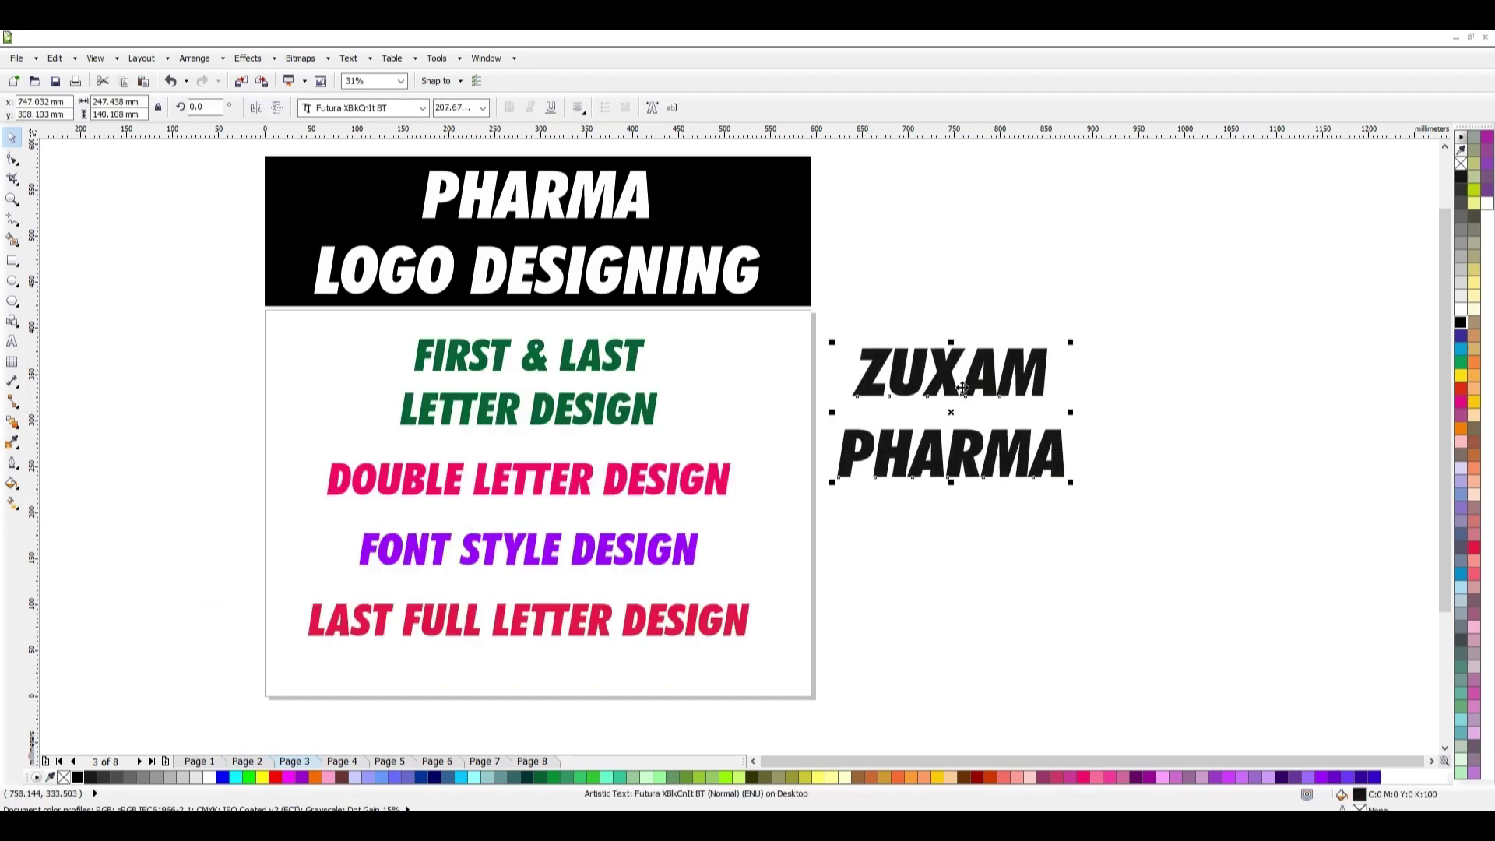
pyautogui.scroll(2, 492, 367)
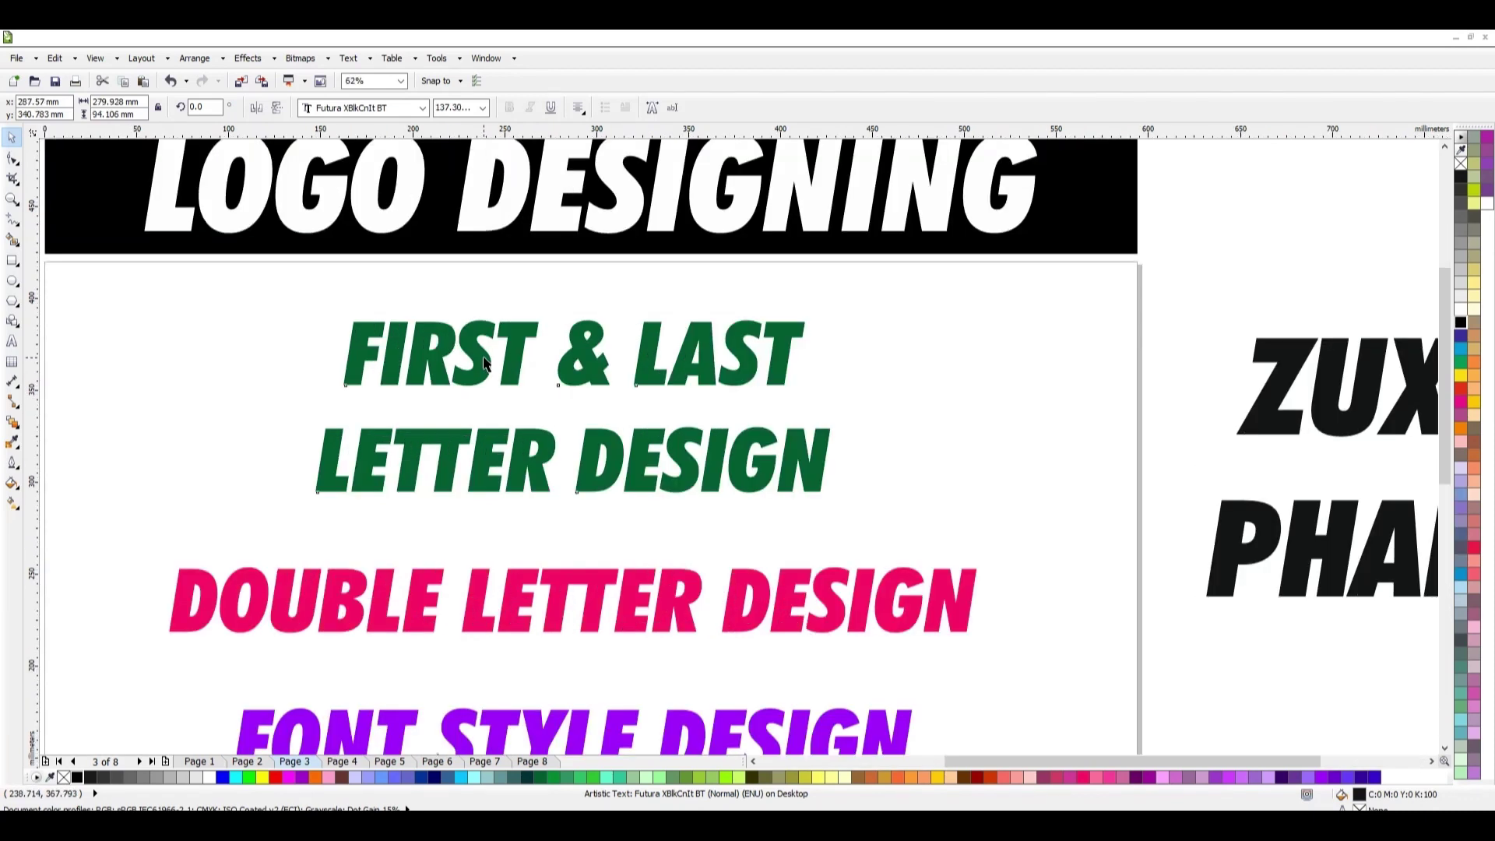
# Colour the first letter Z and the last letter M of ZUXAM pink (#FF0066).
pyautogui.click(524, 374)
pyautogui.scroll(-2, 524, 374)
pyautogui.scroll(2, 993, 377)
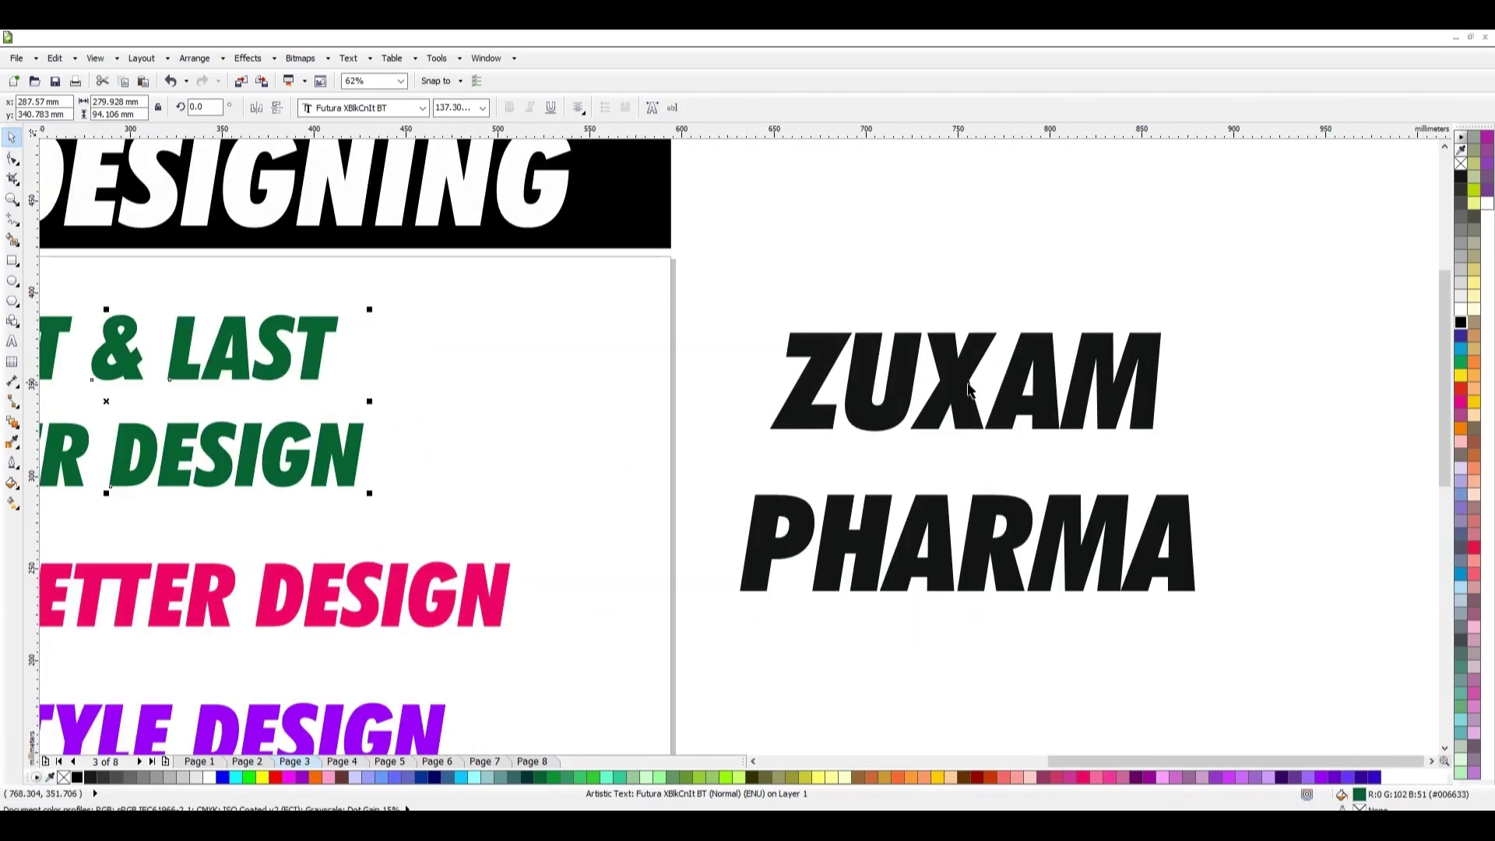
pyautogui.click(814, 420)
pyautogui.click(12, 340)
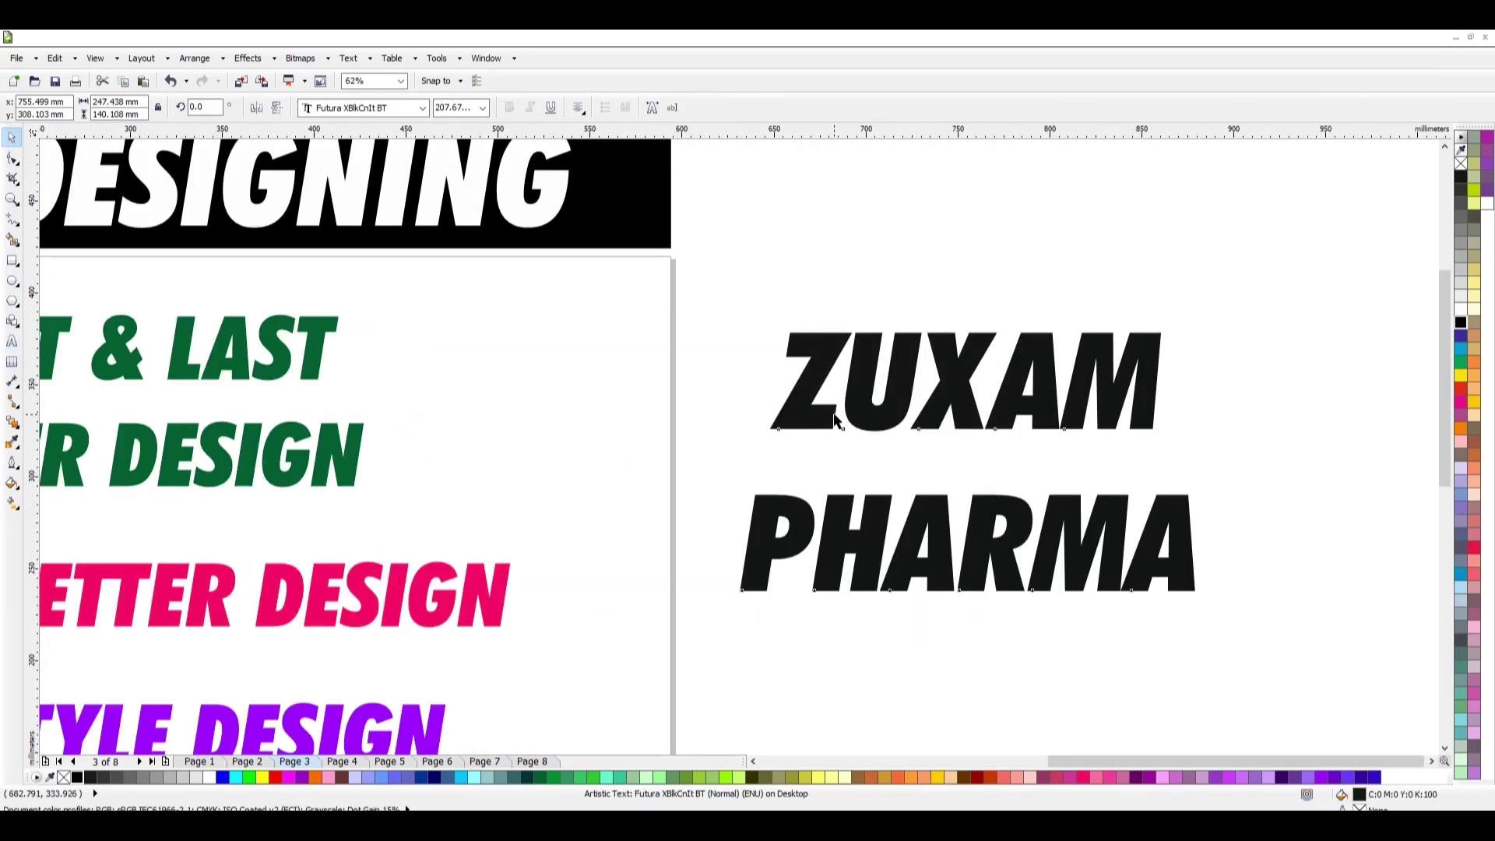
pyautogui.moveTo(780, 382); pyautogui.dragTo(842, 382)
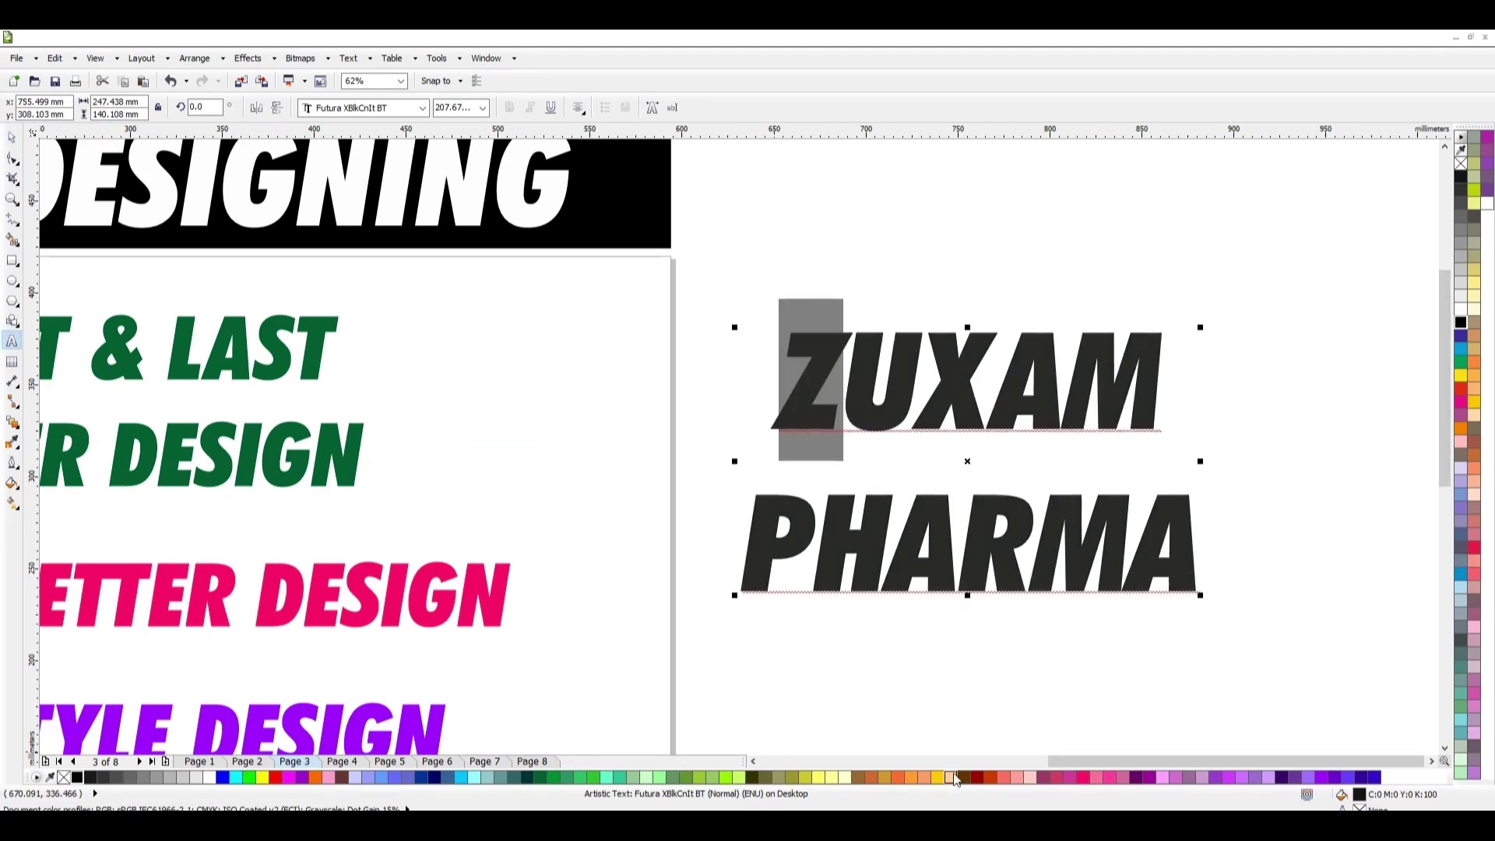
pyautogui.click(1082, 778)
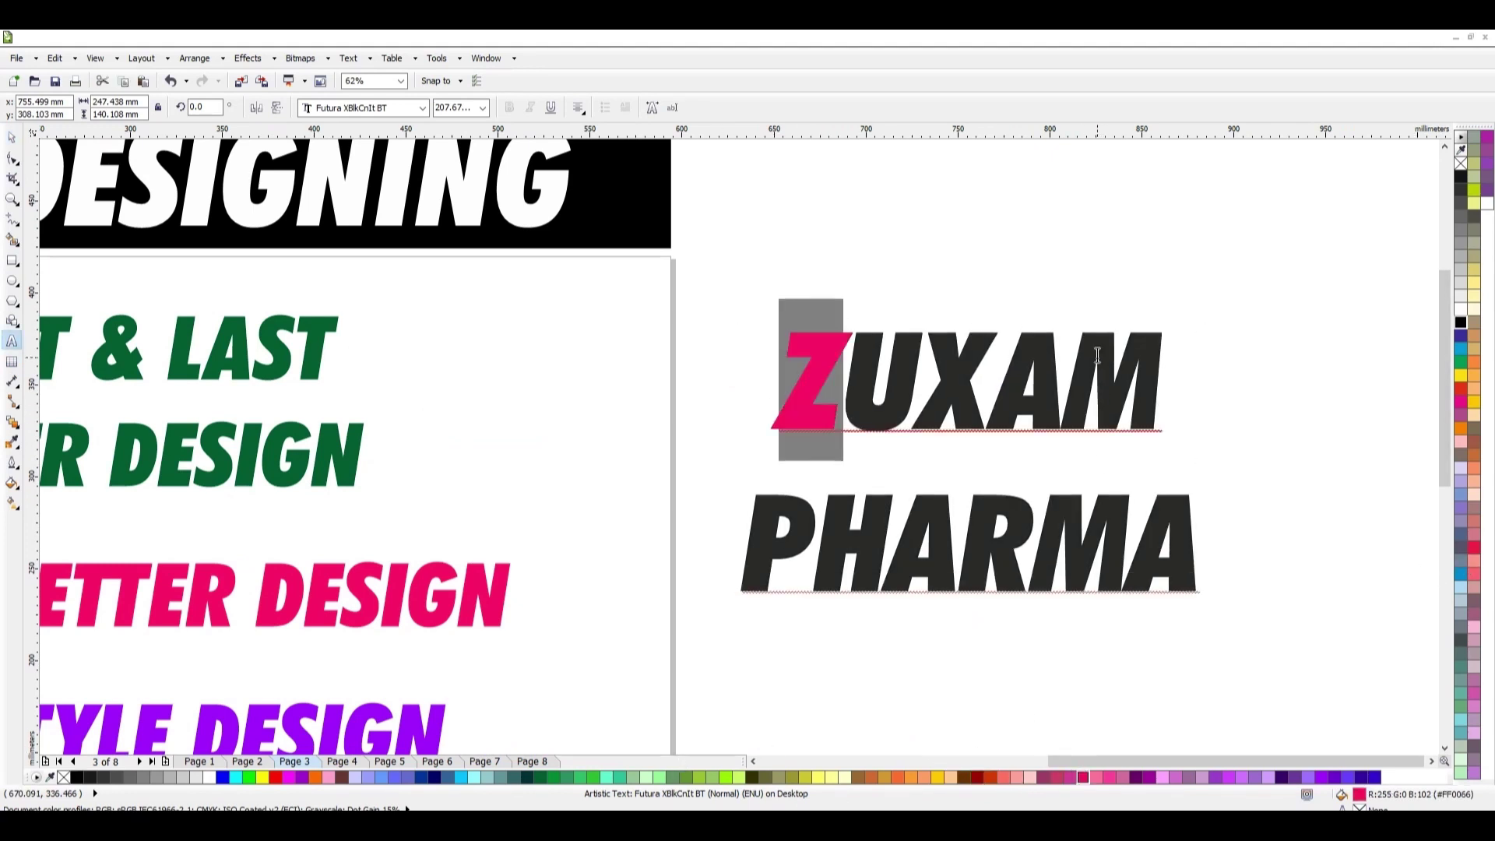
pyautogui.press('End')
pyautogui.hotkey('shift', 'Left')
pyautogui.click(1082, 778)
pyautogui.hotkey('ctrl', 'space')
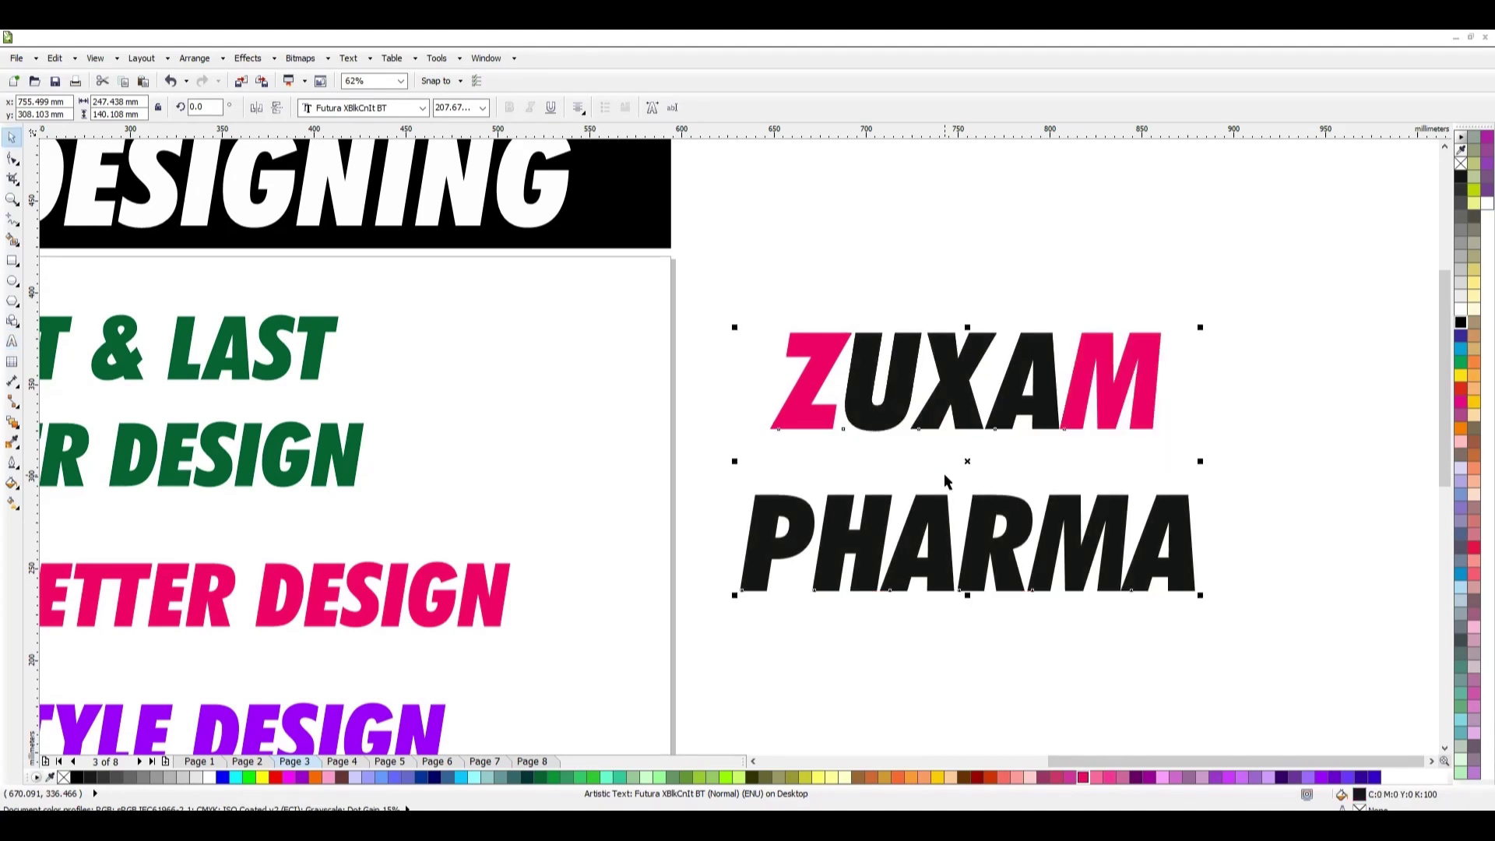
# Move the two-colour ZUXAM PHARMA text upward and place a copy of it below.
pyautogui.scroll(-2, 943, 473)
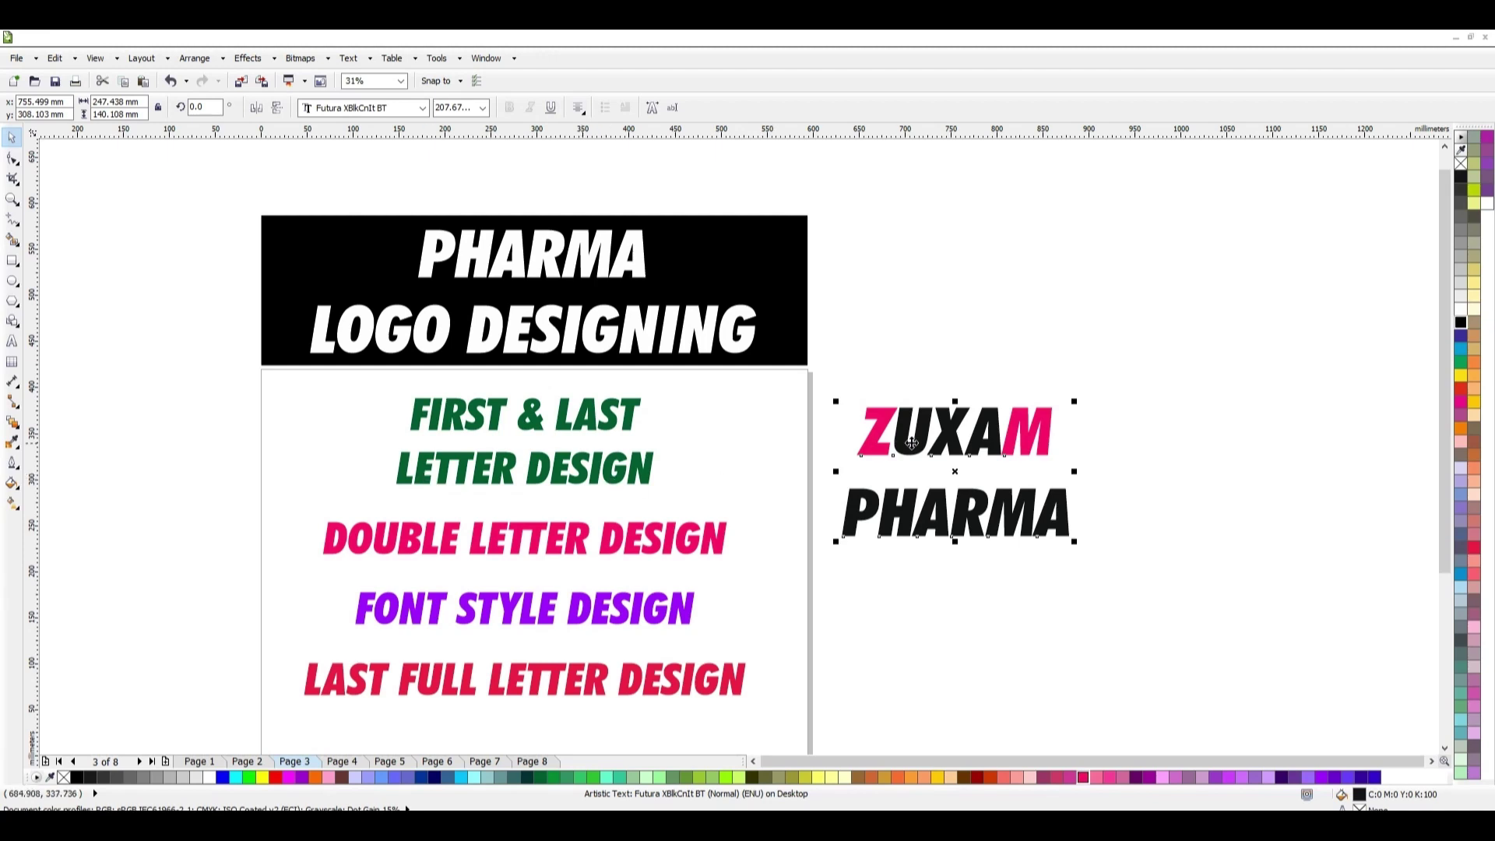
pyautogui.moveTo(912, 450); pyautogui.dragTo(953, 569)
pyautogui.rightClick(953, 569)
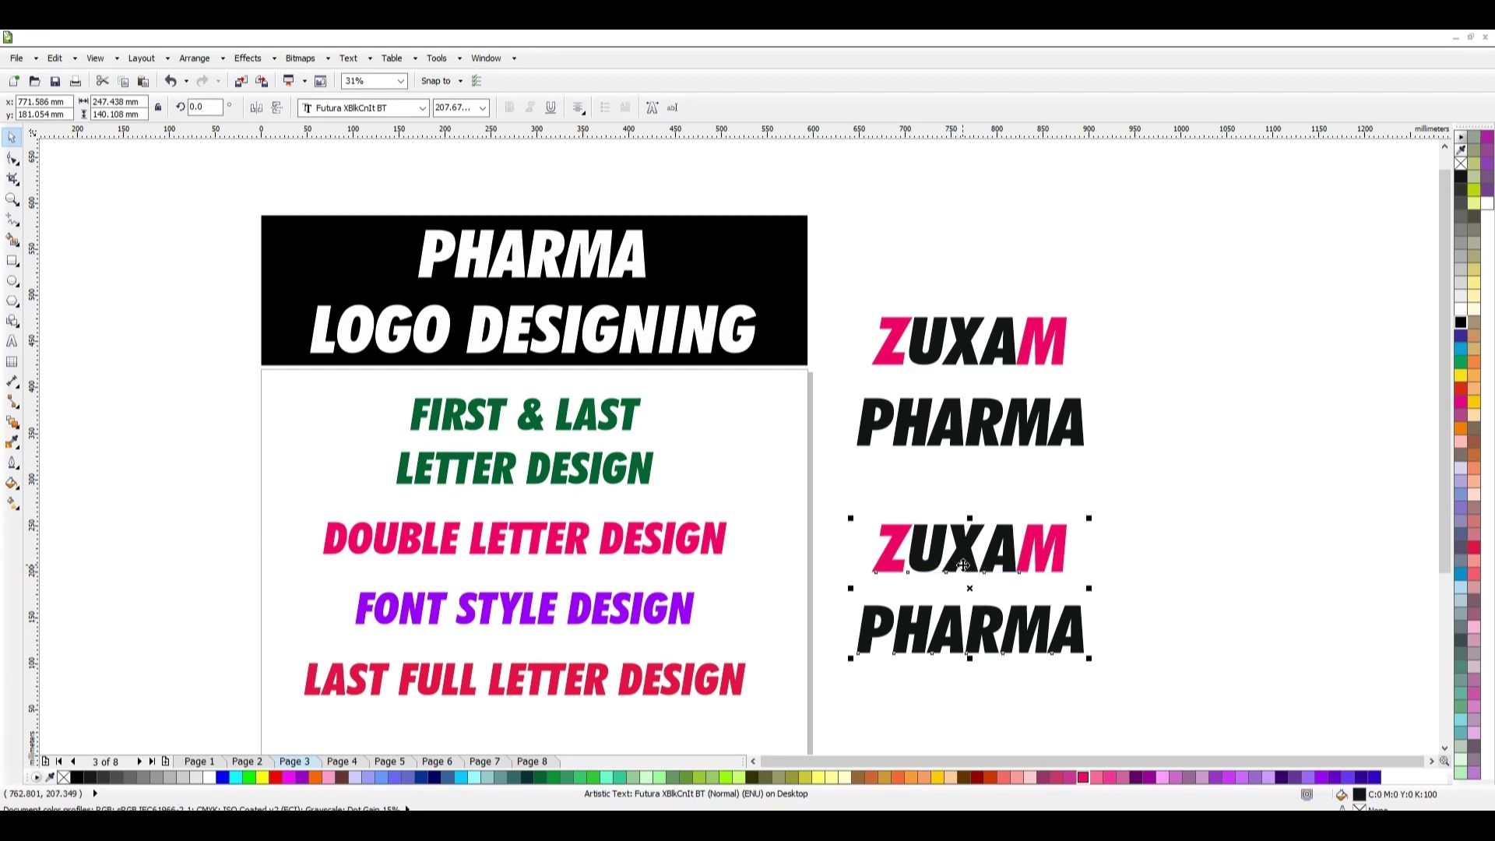
pyautogui.scroll(2, 963, 564)
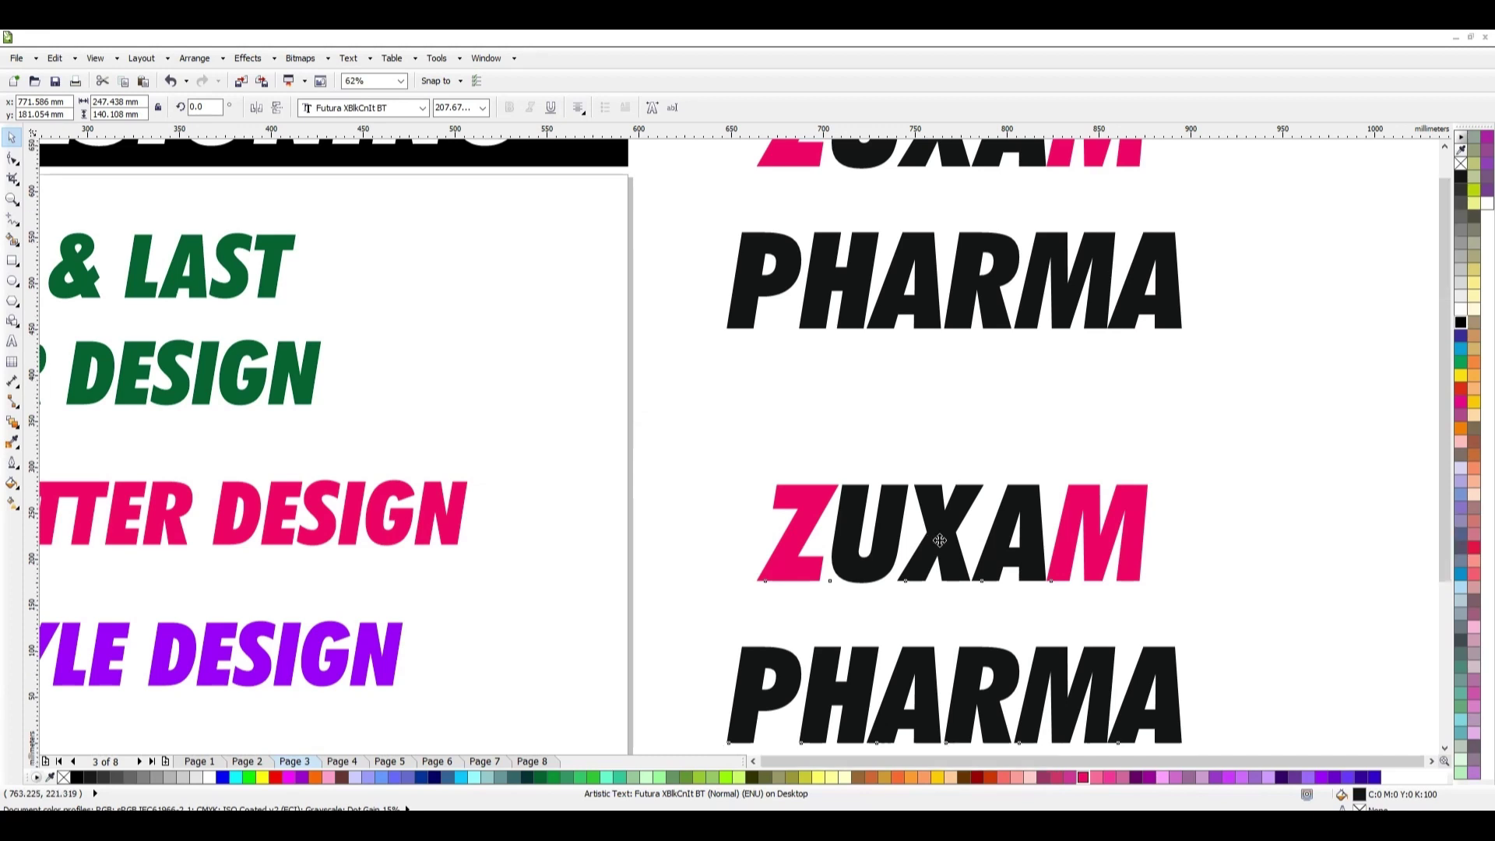
pyautogui.scroll(-2, 928, 543)
pyautogui.scroll(2, 956, 551)
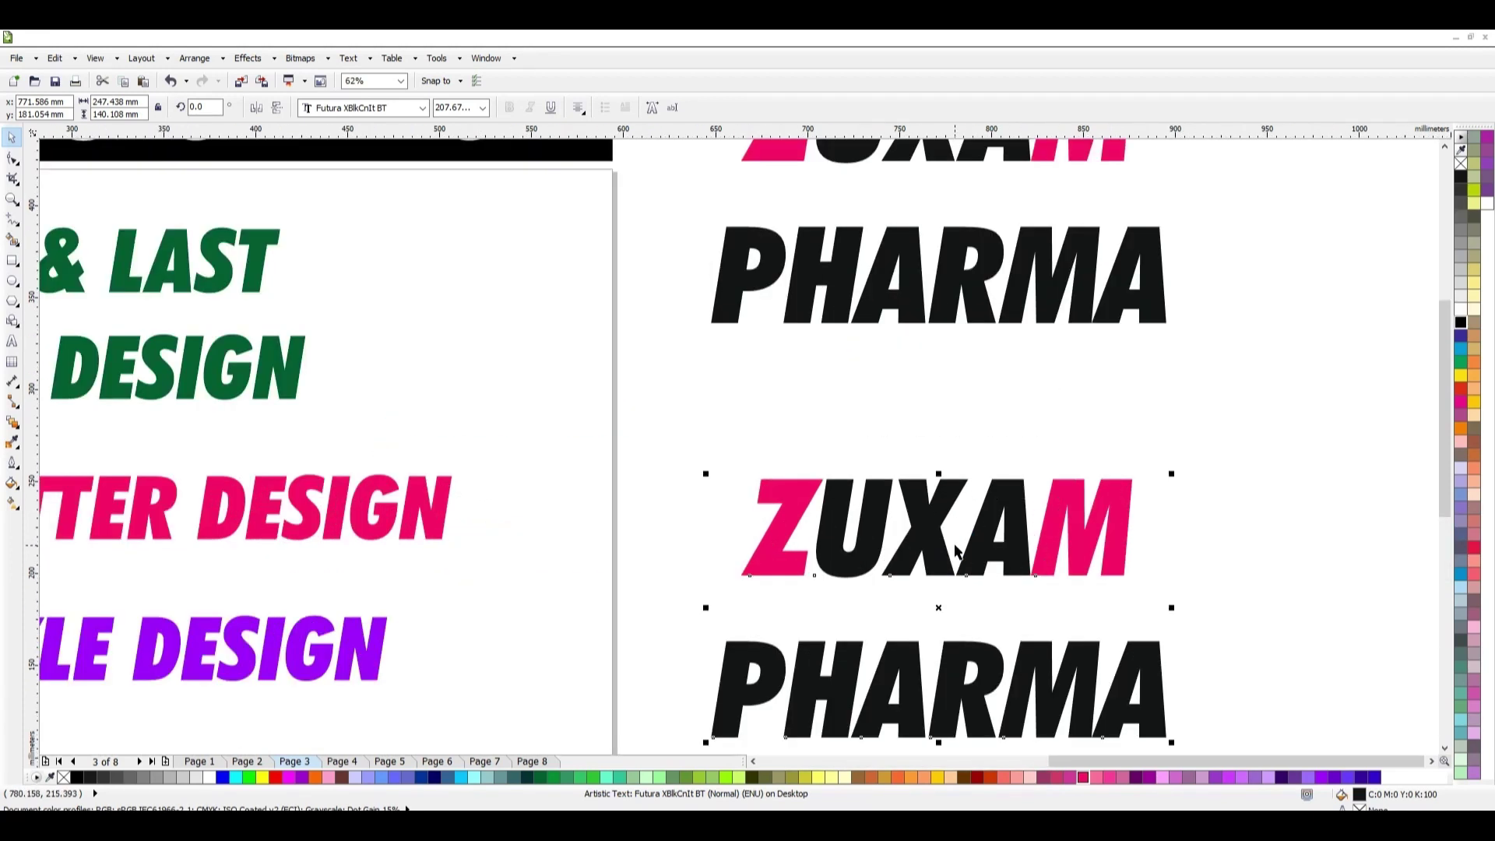
# Change ZUXAM to ZUXAAM in the lower copy by inserting a second A before the M.
pyautogui.doubleClick(961, 549)
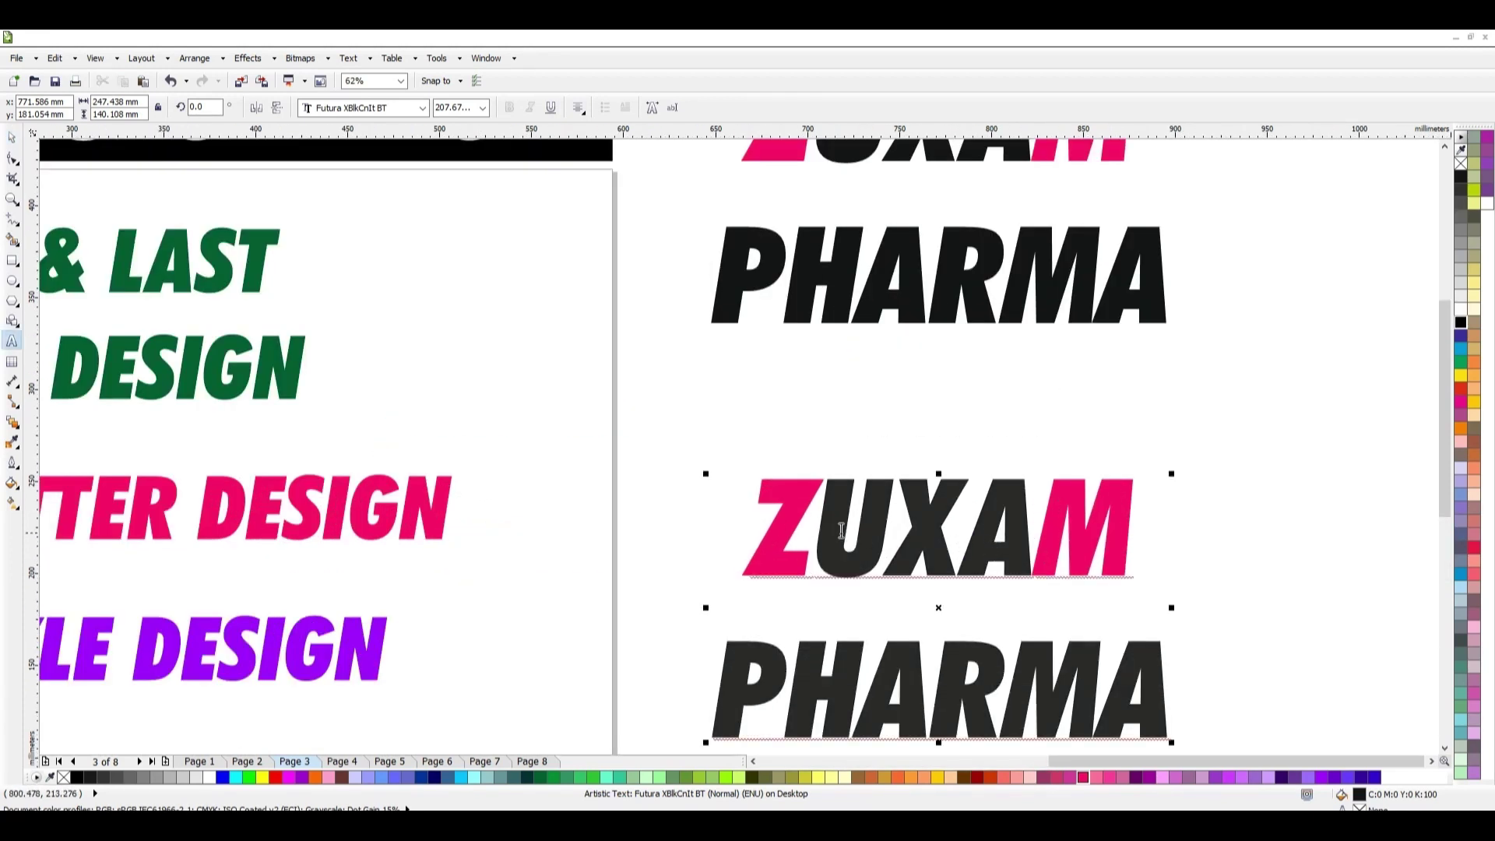
pyautogui.click(1034, 537)
pyautogui.write('A')
pyautogui.hotkey('ctrl', 'space')
pyautogui.scroll(-2, 984, 490)
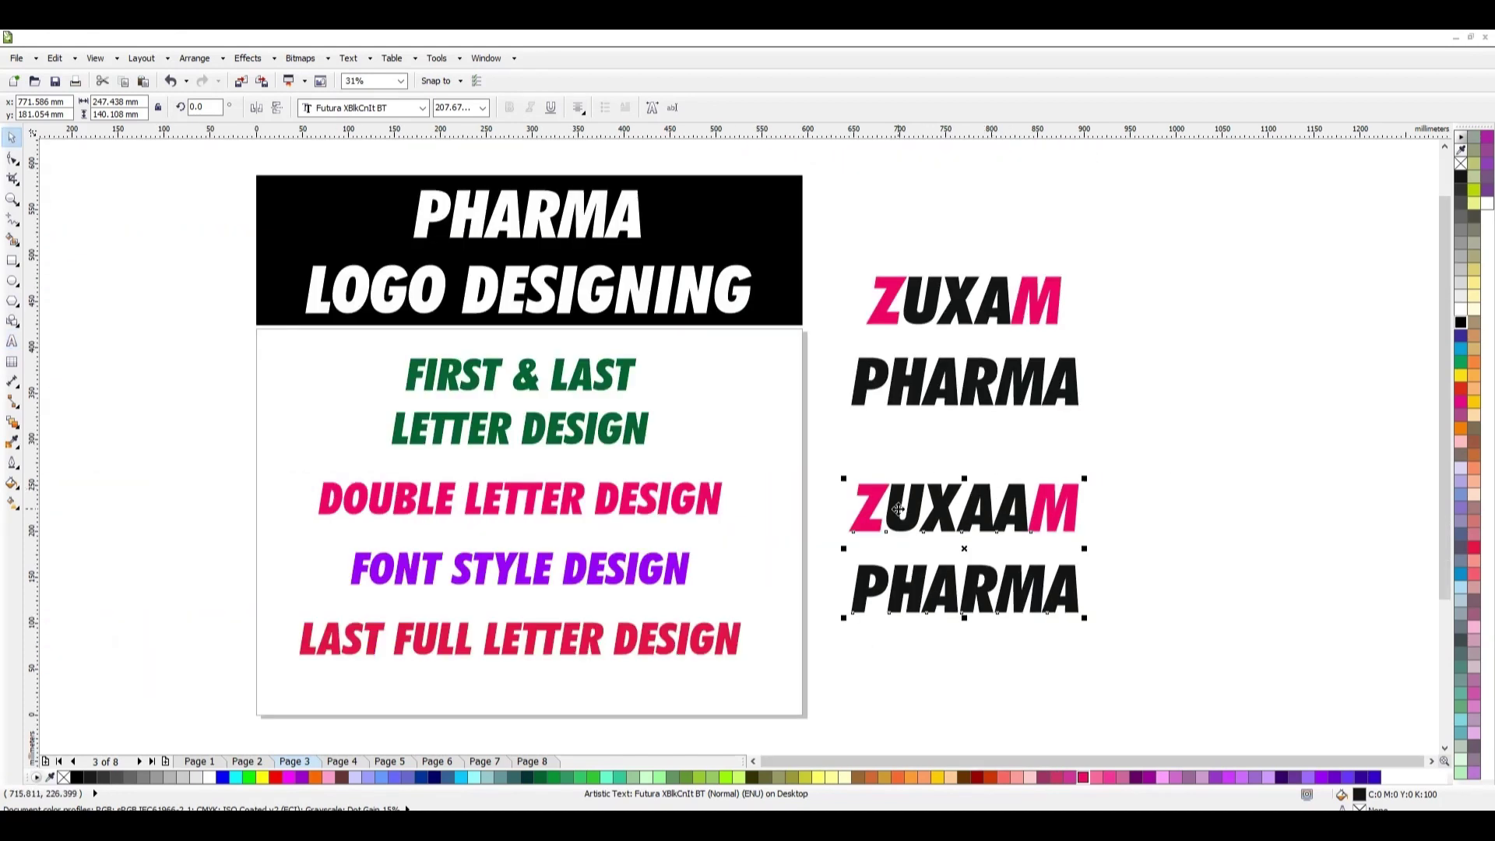
pyautogui.scroll(2, 870, 527)
pyautogui.scroll(-2, 869, 527)
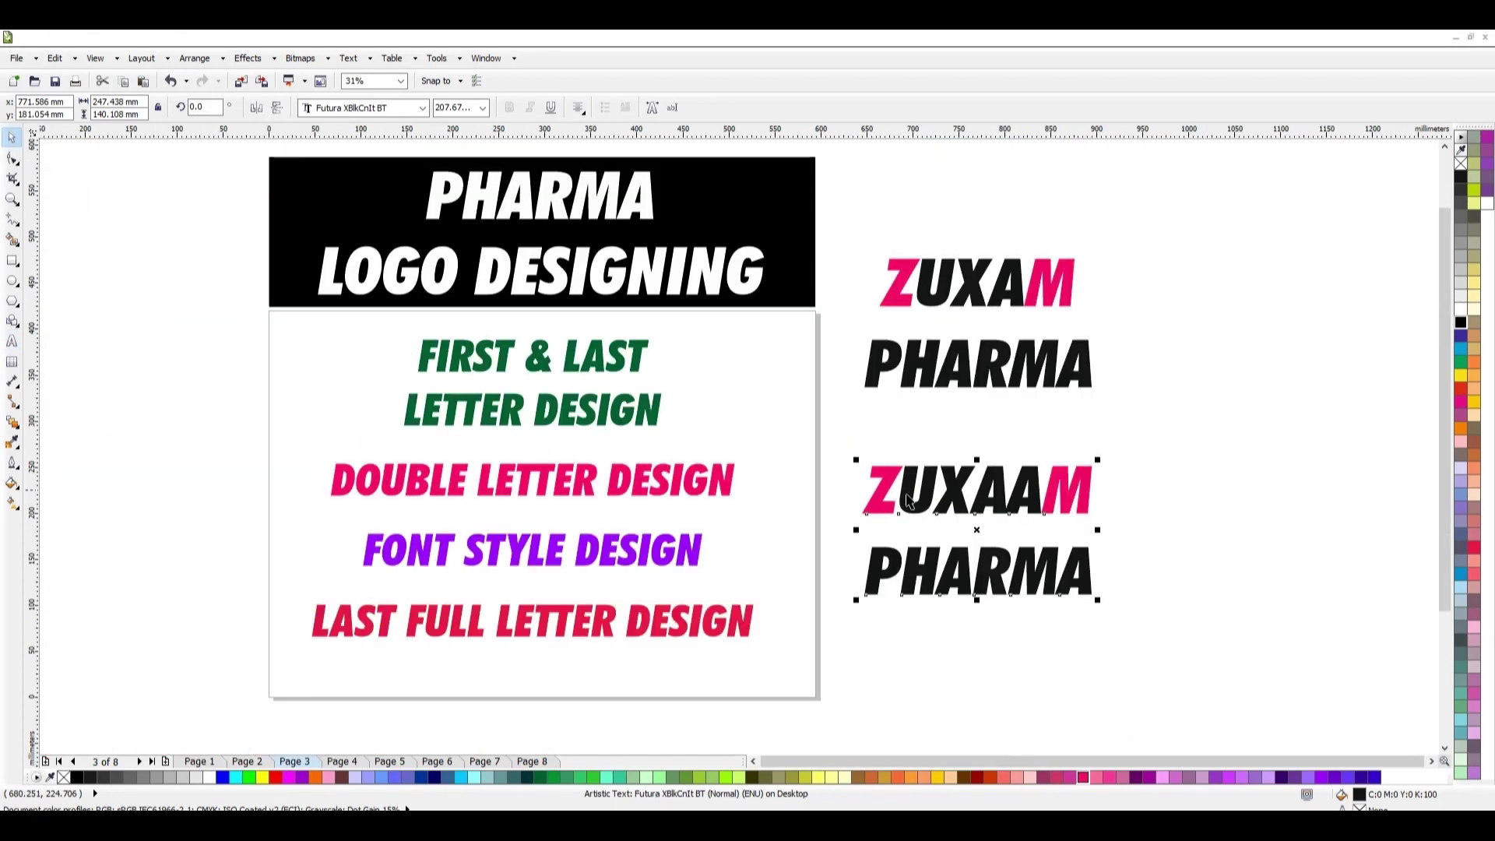
# Highlight the double A in ZUXAAM, and place a copy of the ZUXAAM PHARMA text beneath it.
pyautogui.doubleClick(979, 490)
pyautogui.moveTo(979, 491); pyautogui.dragTo(1039, 496)
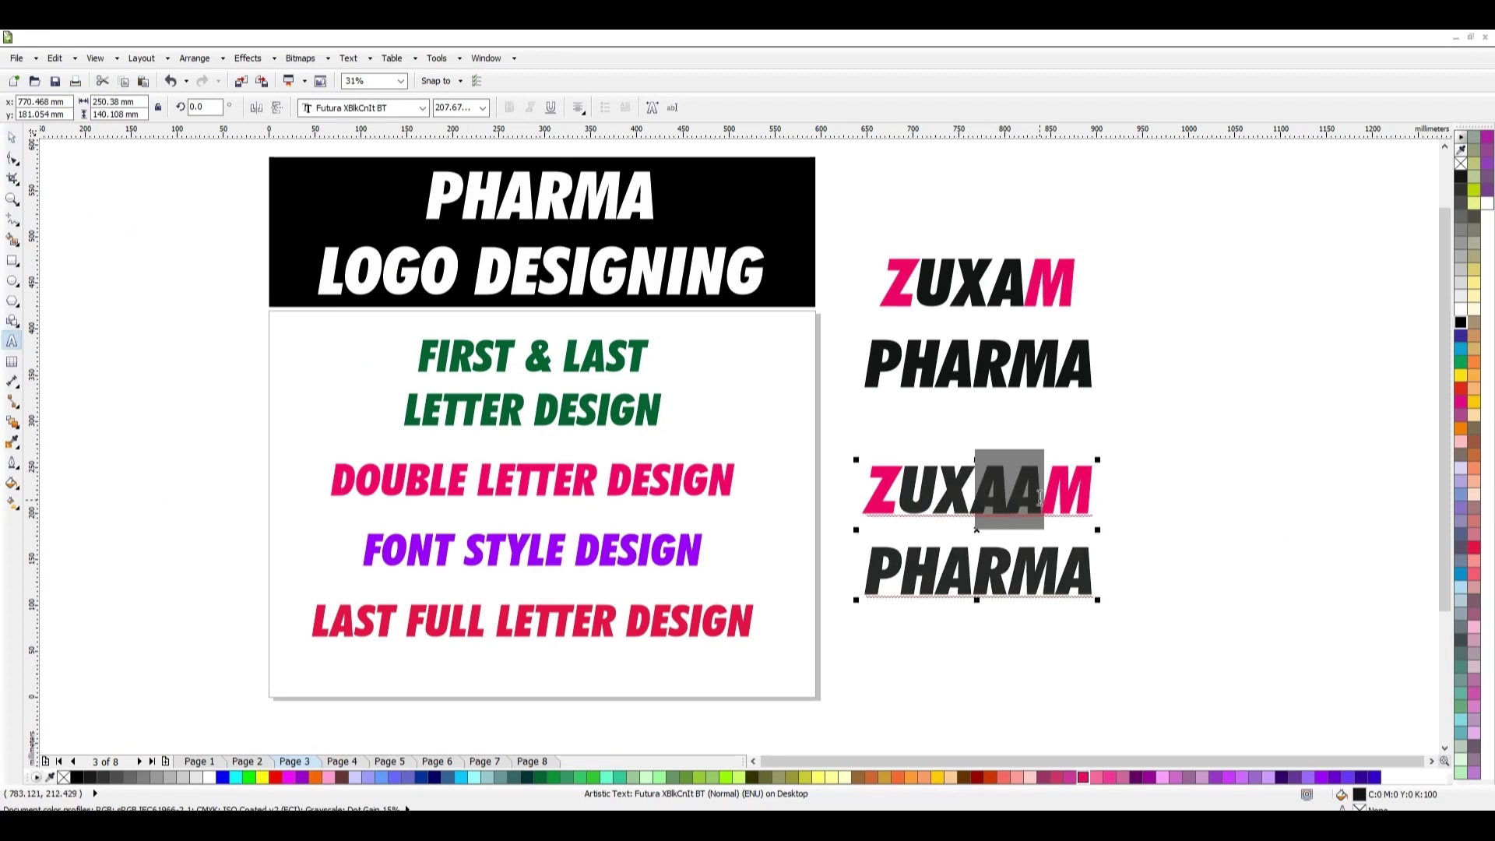
pyautogui.hotkey('ctrl', 'space')
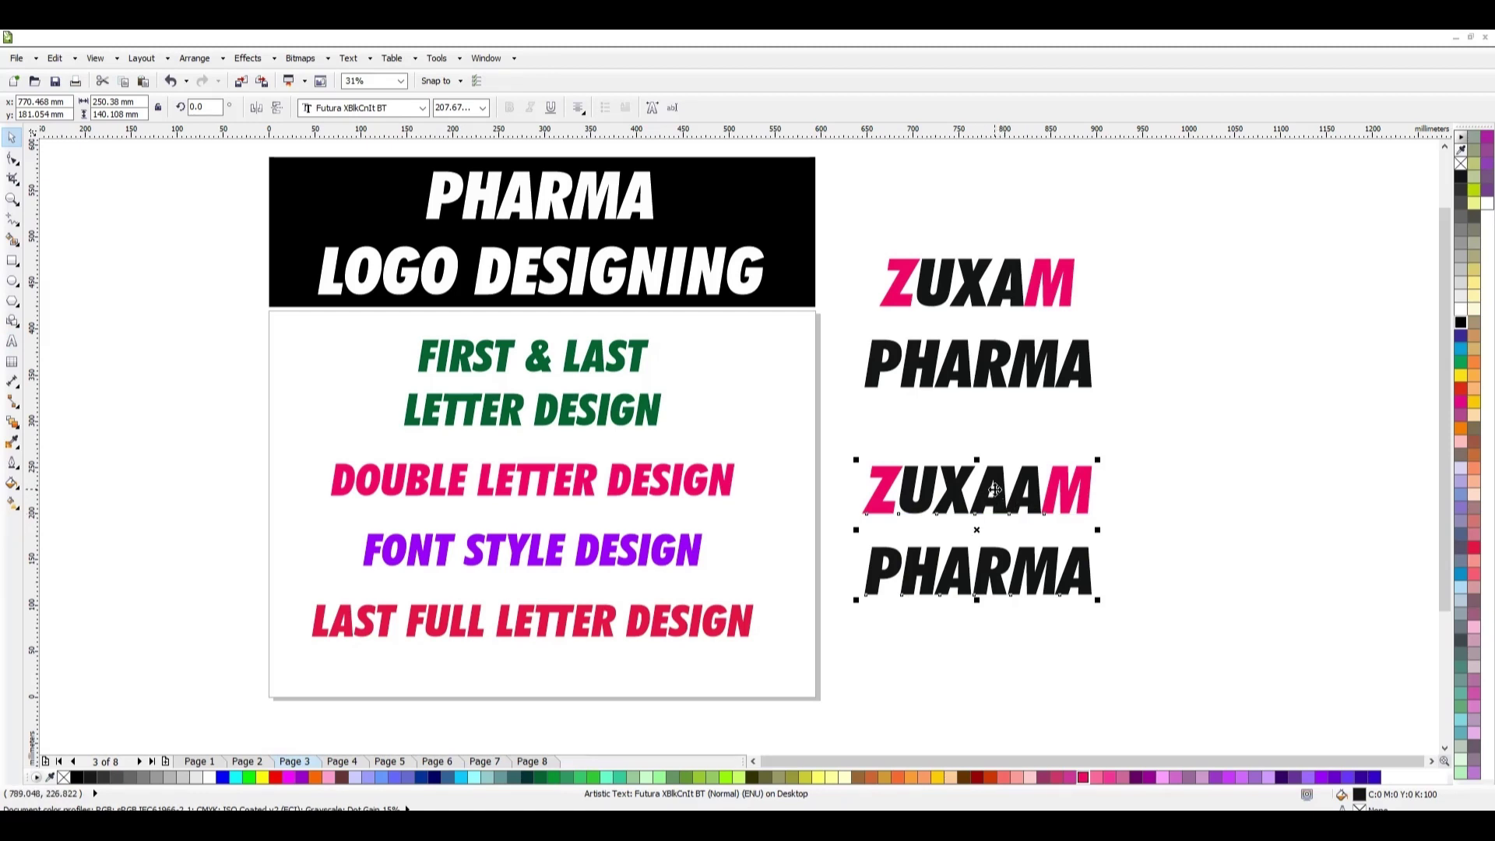
pyautogui.moveTo(994, 490); pyautogui.dragTo(991, 638)
pyautogui.rightClick(1002, 666)
# Try joining ZUXAAM and PHARMA on one line in the lowest copy, and split them into two lines again.
pyautogui.press('F8')
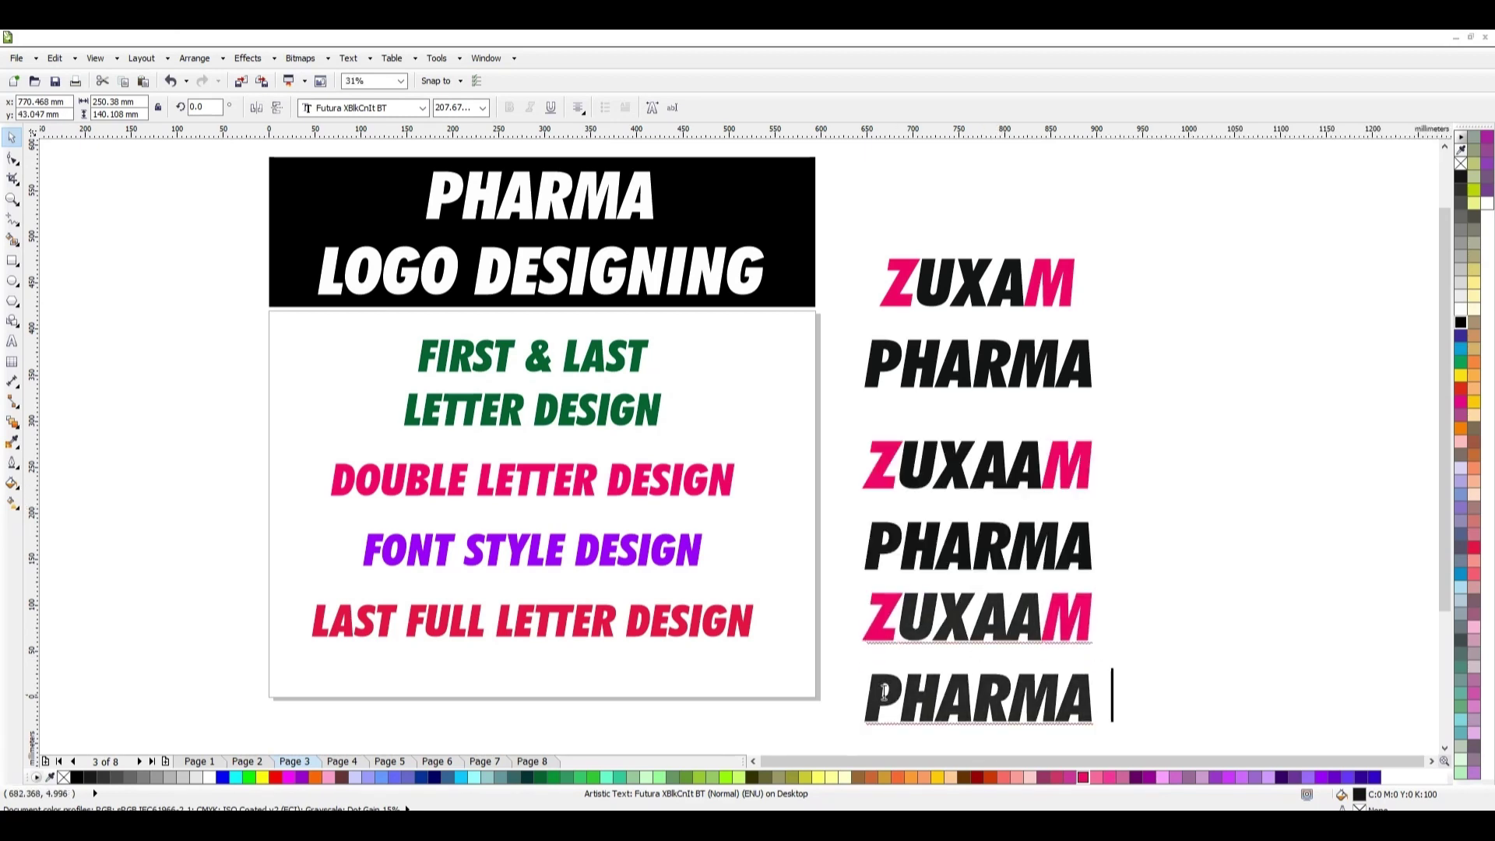
pyautogui.click(924, 610)
pyautogui.press('End')
pyautogui.press('Delete')
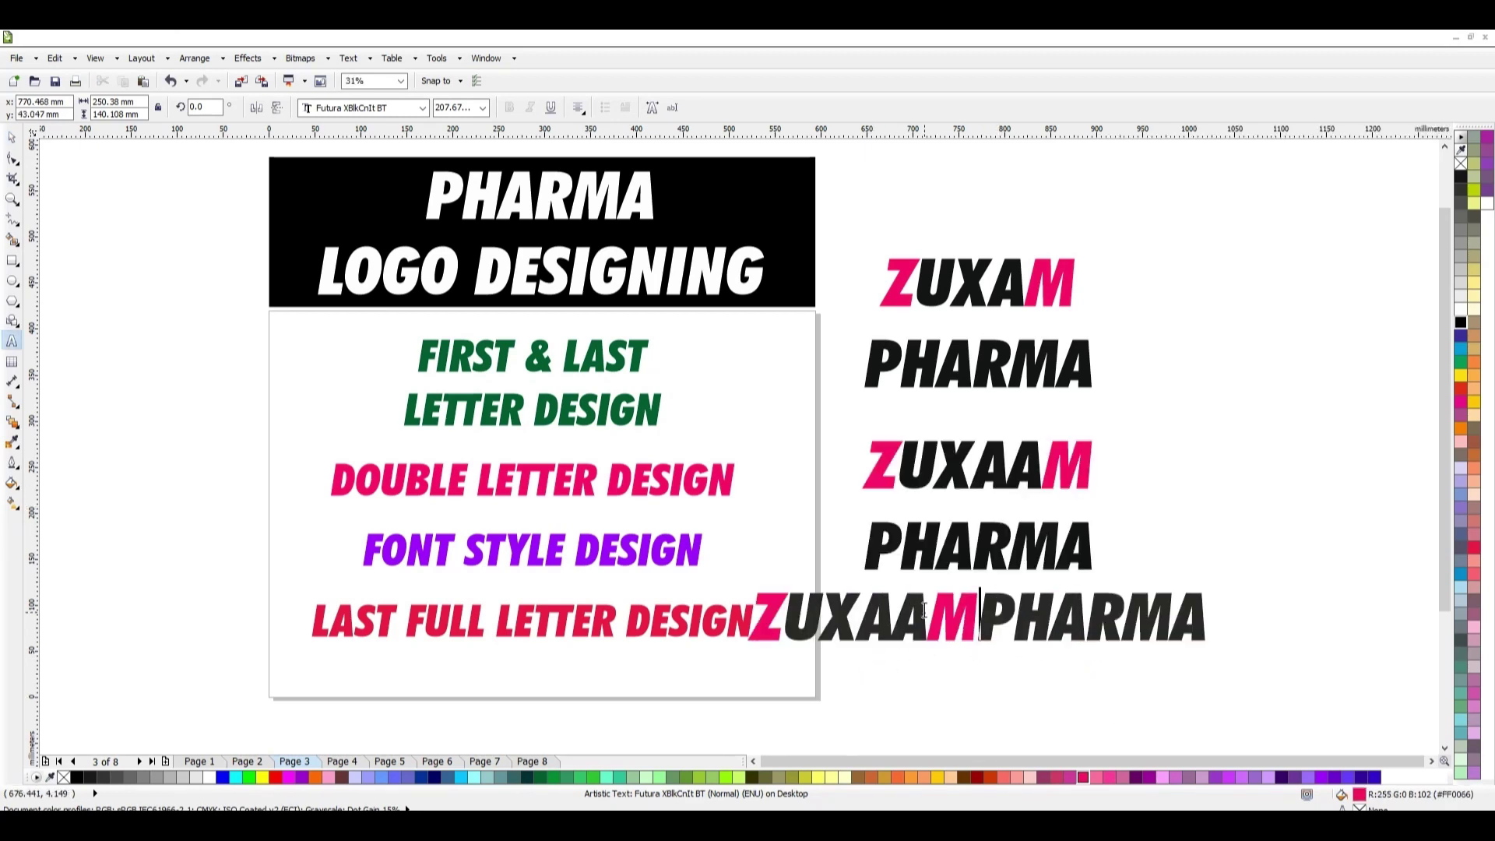
pyautogui.press('Return')
pyautogui.hotkey('ctrl', 'space')
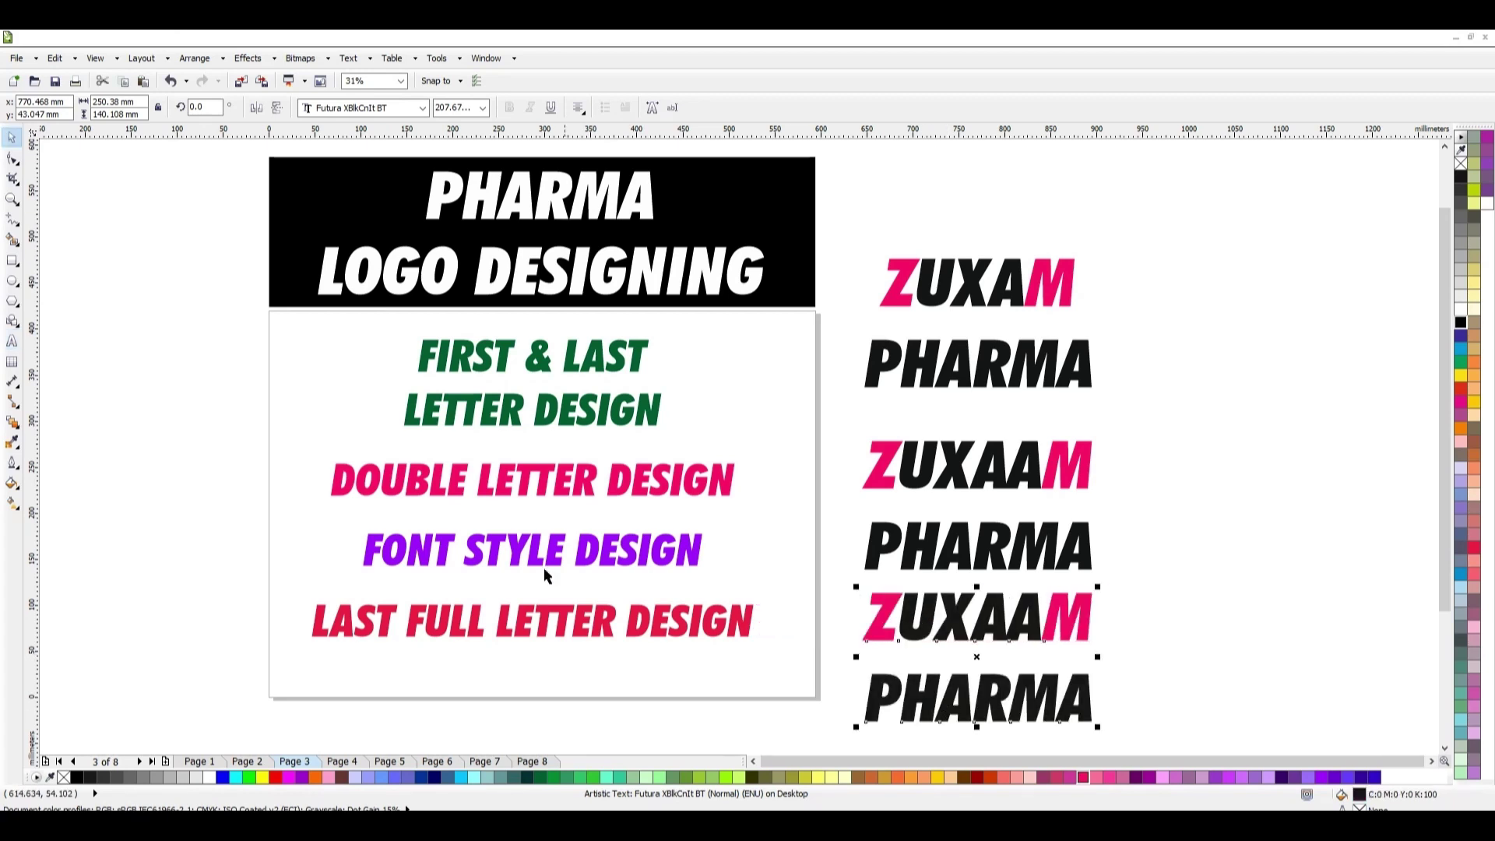
pyautogui.click(497, 552)
pyautogui.moveTo(487, 555); pyautogui.dragTo(487, 520)
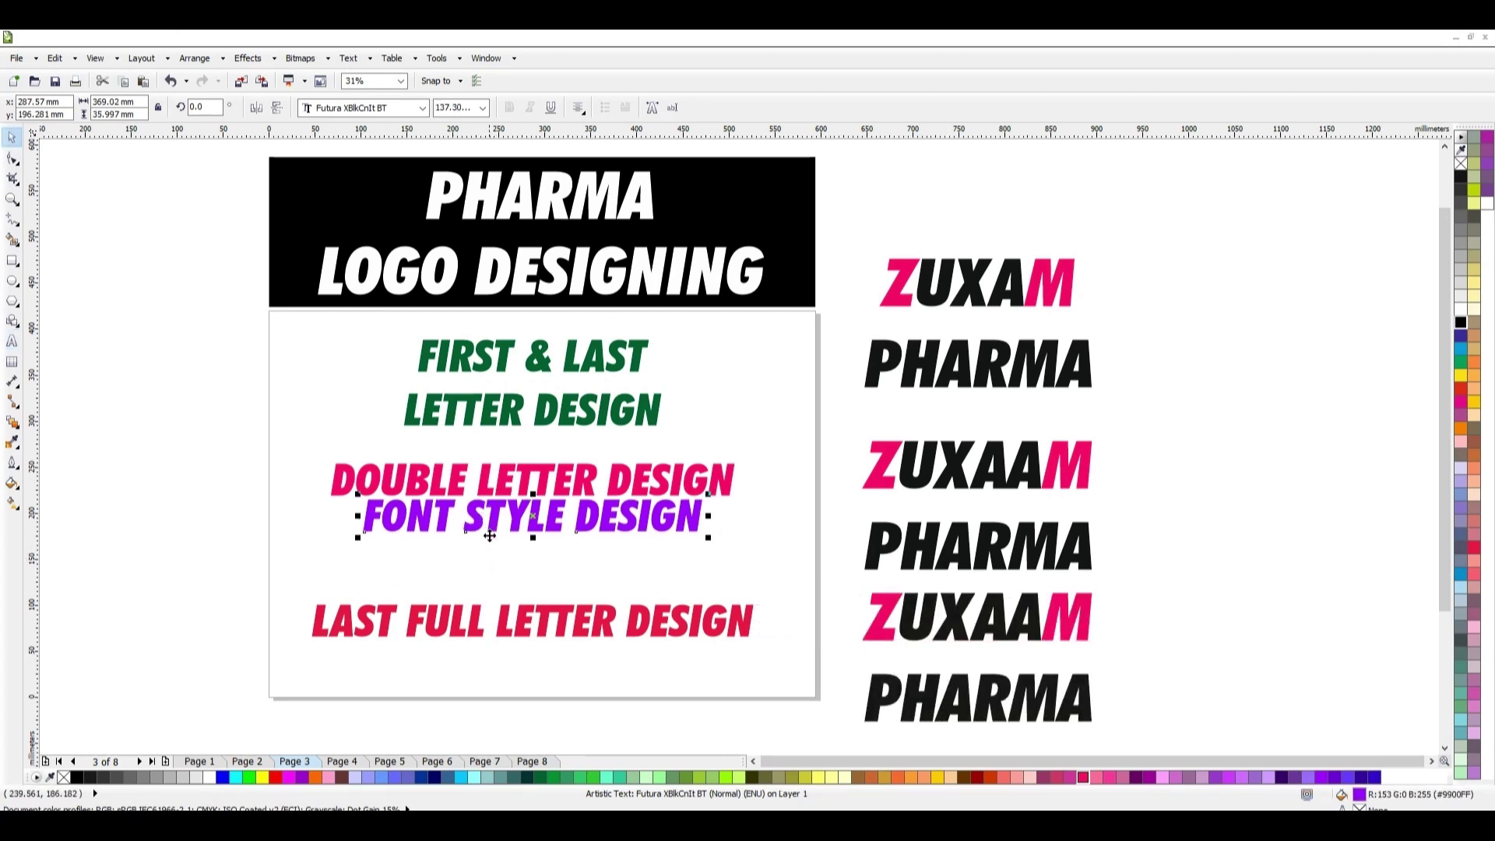
pyautogui.hotkey('ctrl', 'z')
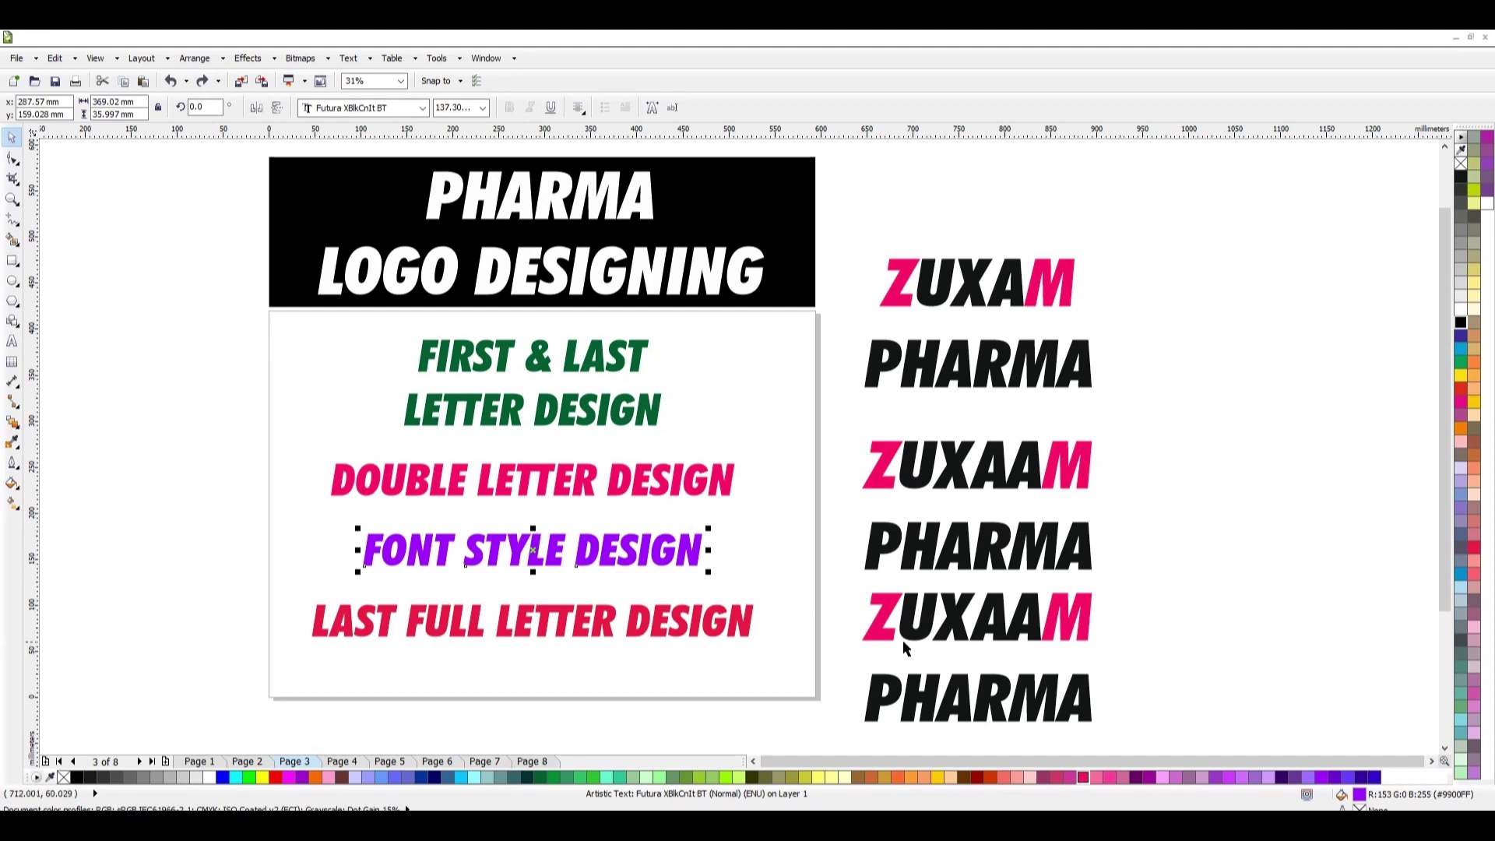
# Move the lowest ZUXAAM PHARMA text slightly downward, aligned under the middle one with a small gap between them.
pyautogui.moveTo(903, 647); pyautogui.dragTo(905, 641)
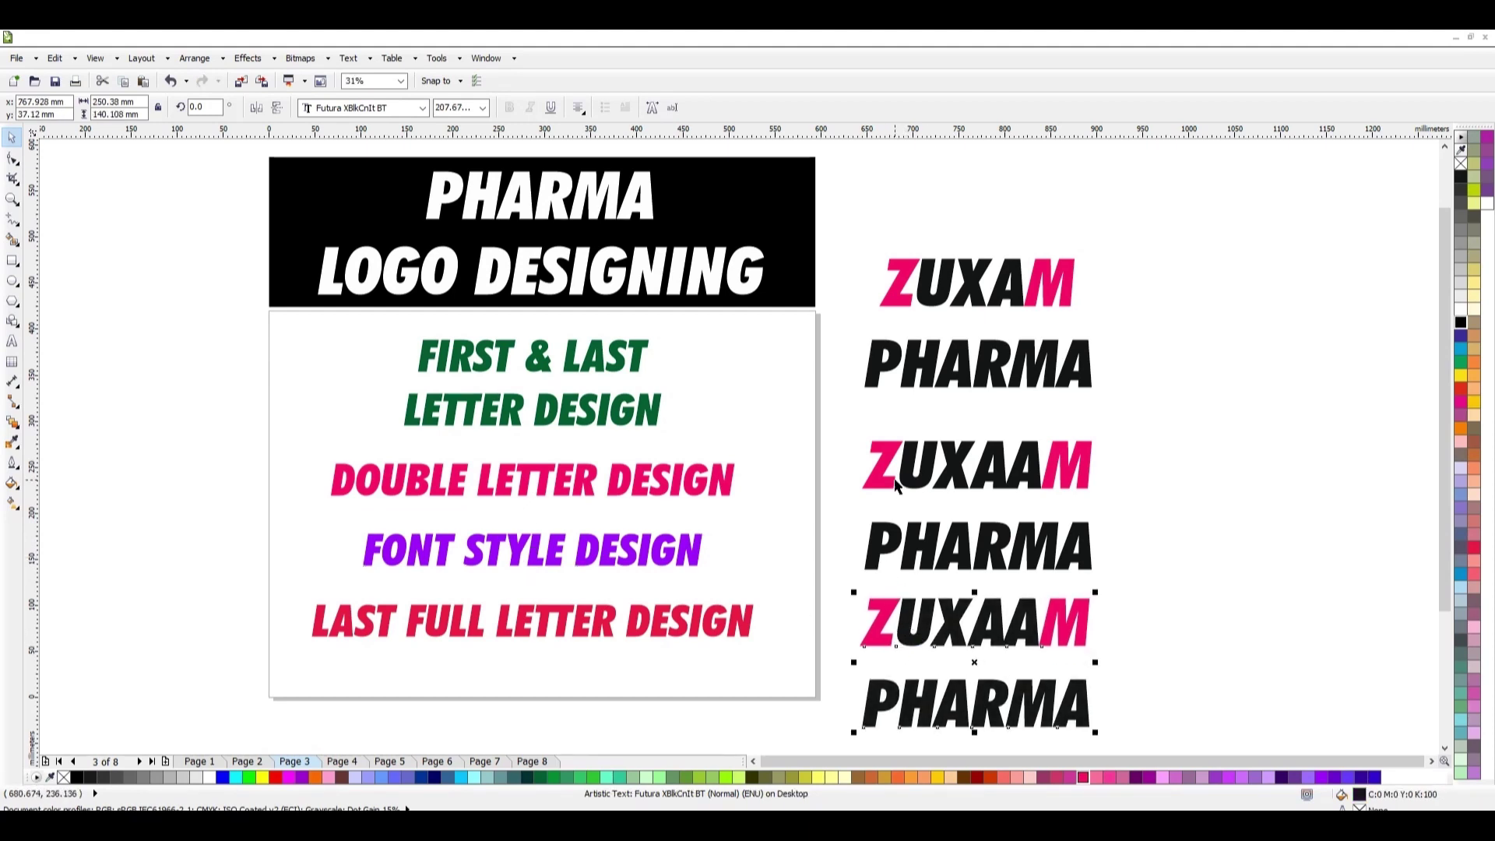
pyautogui.scroll(-1, 896, 485)
pyautogui.scroll(1, 927, 545)
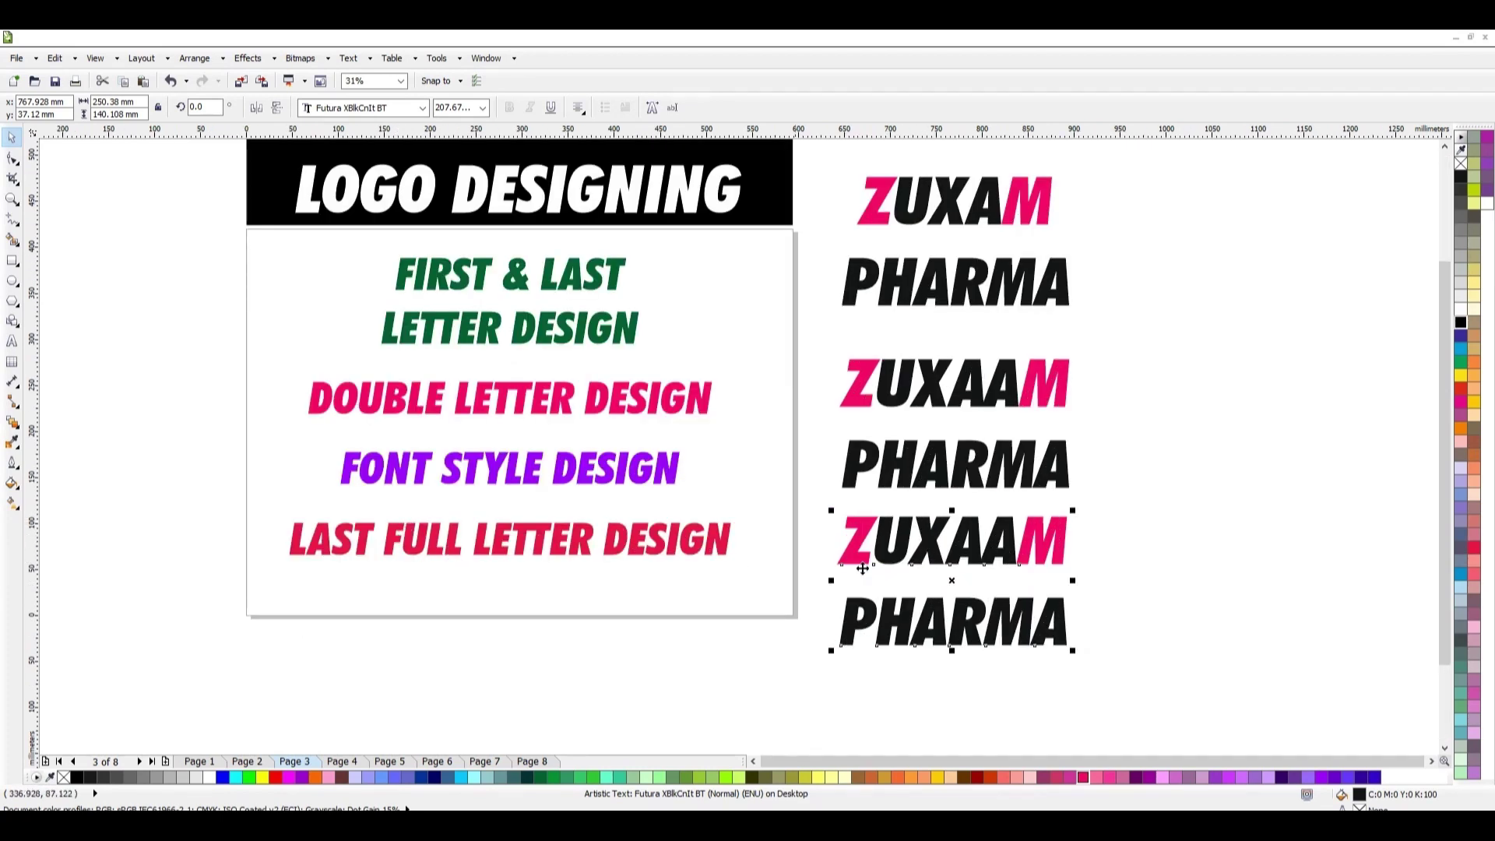
pyautogui.moveTo(932, 631); pyautogui.dragTo(924, 644)
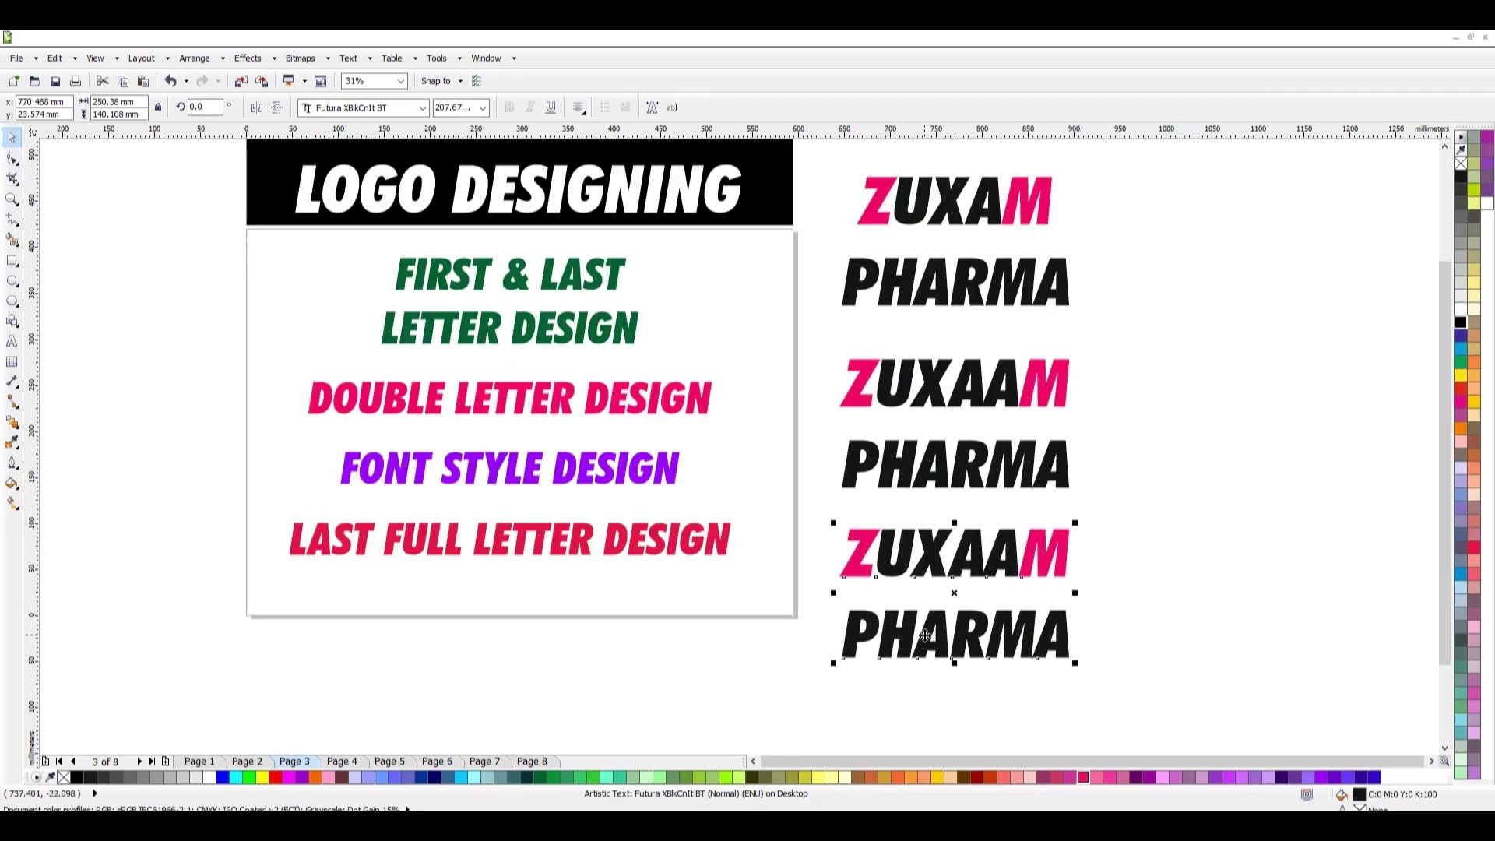
# Return to page 2 and review the company suffixes one by one from PHARMA down to HEALTHCARE.
pyautogui.press('pageup')
pyautogui.click(523, 268)
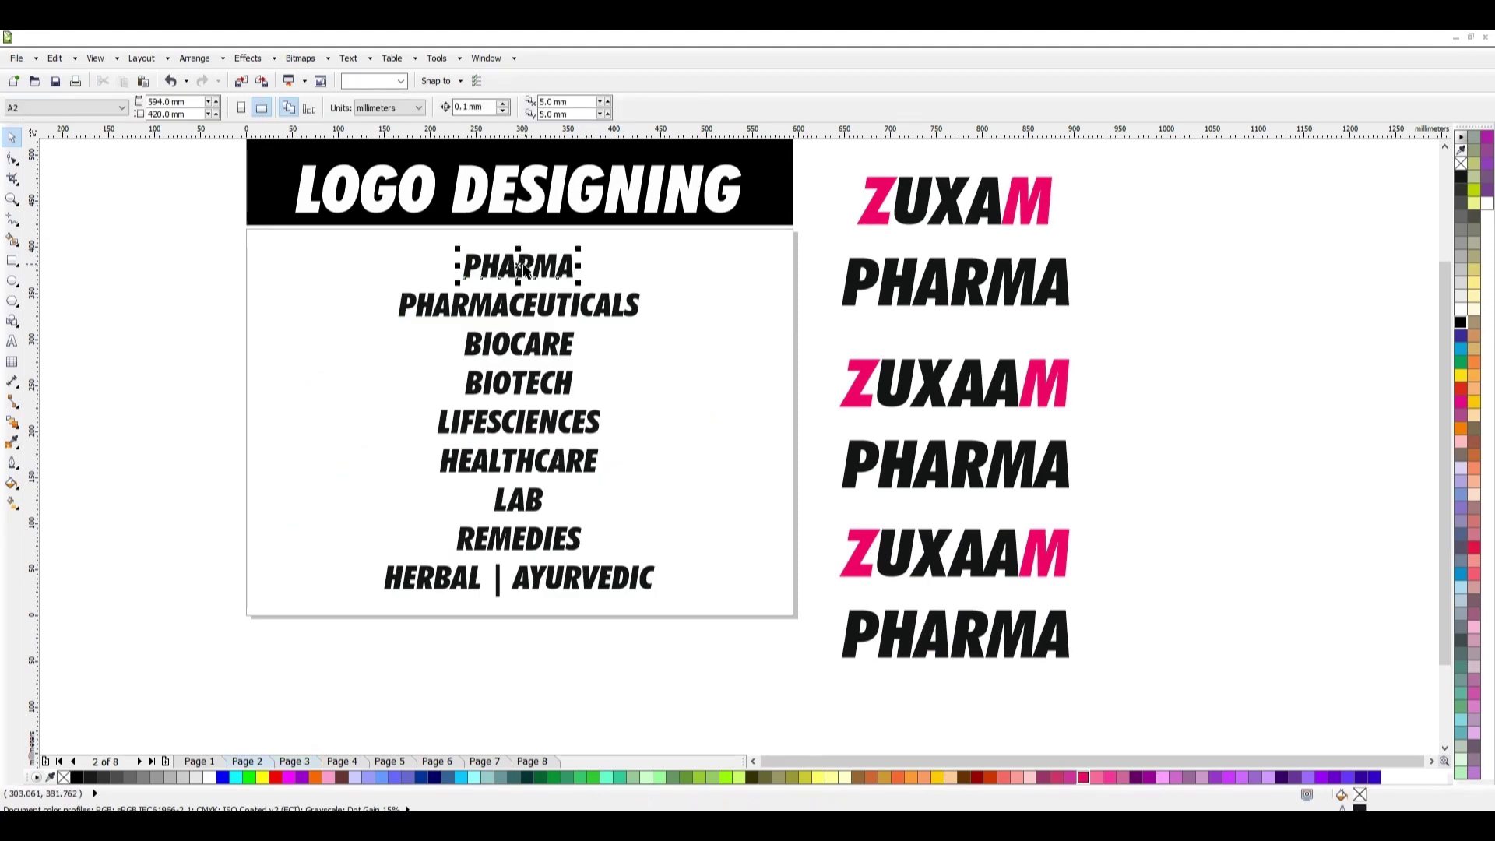
pyautogui.click(482, 309)
pyautogui.click(483, 346)
pyautogui.click(481, 384)
pyautogui.click(480, 424)
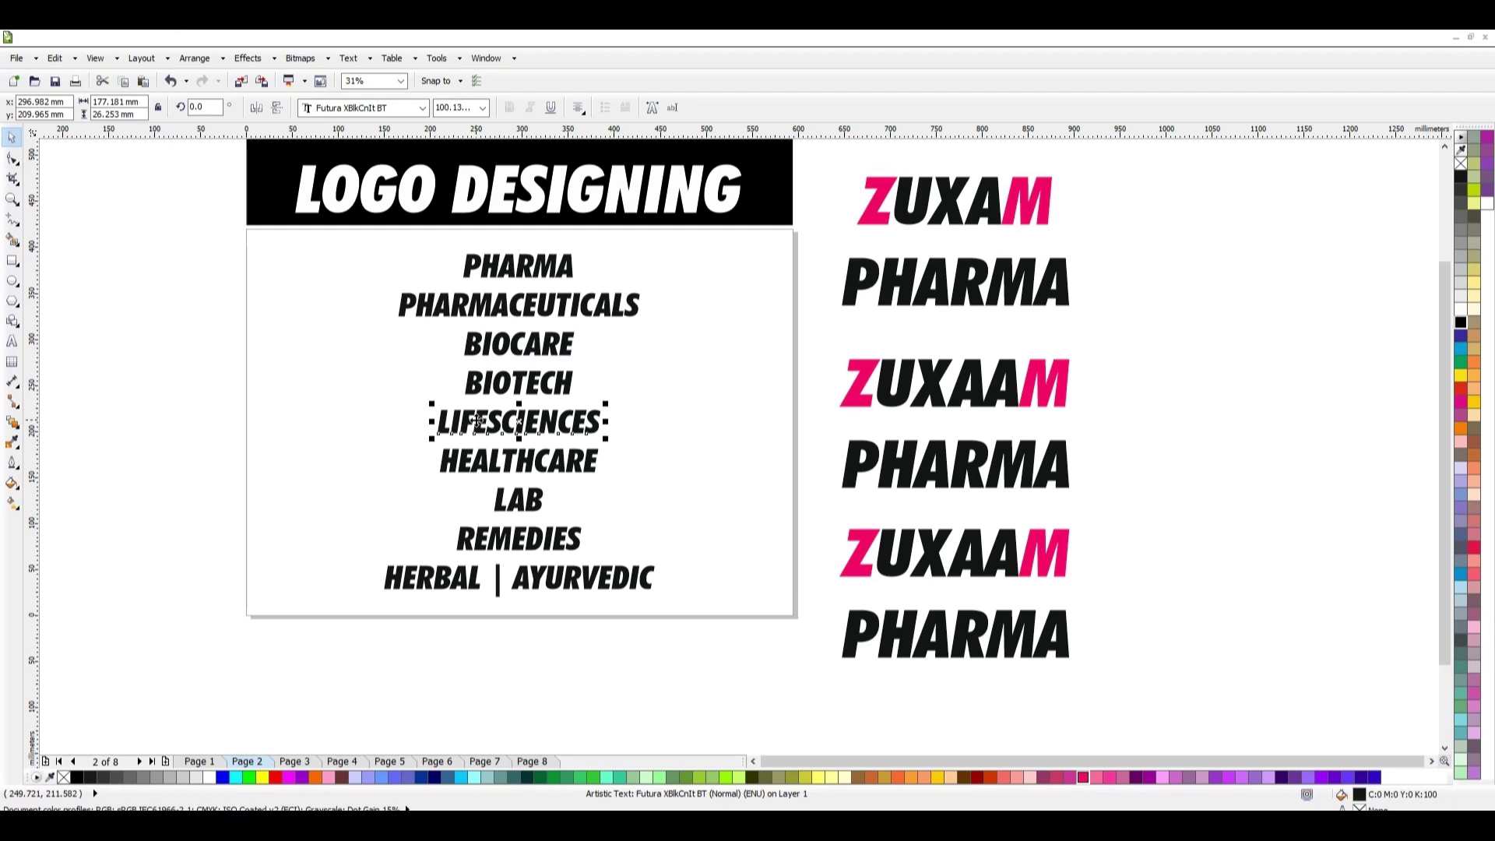
pyautogui.click(483, 465)
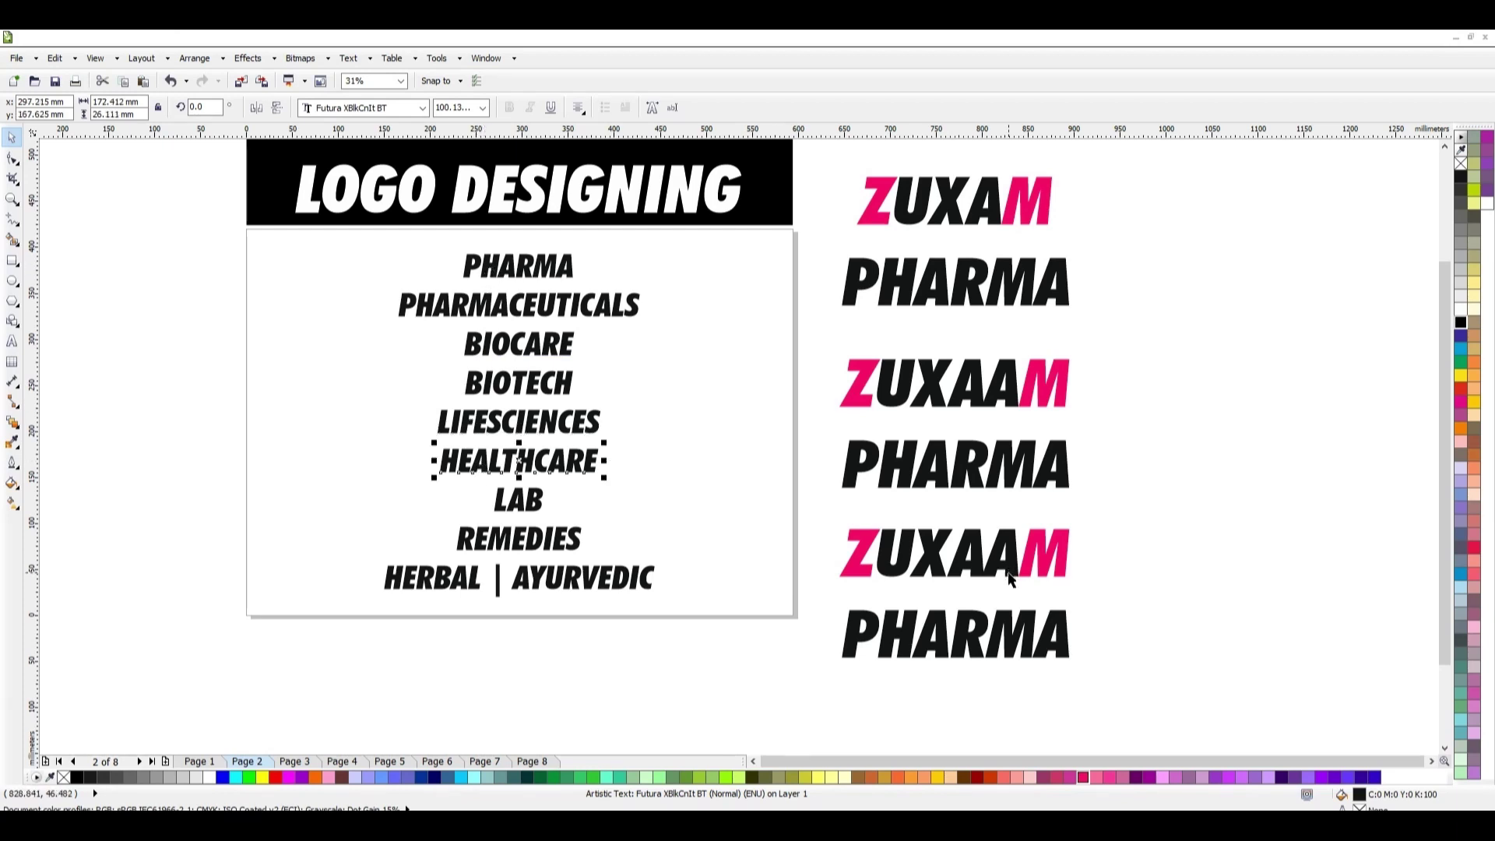
# Go to page 3 and review the list of logo design types, picking out DOUBLE LETTER DESIGN.
pyautogui.press('pagedown')
pyautogui.moveTo(159, 652)
pyautogui.mouseDown()
pyautogui.moveTo(367, 544)
pyautogui.moveTo(767, 256)
pyautogui.mouseUp()
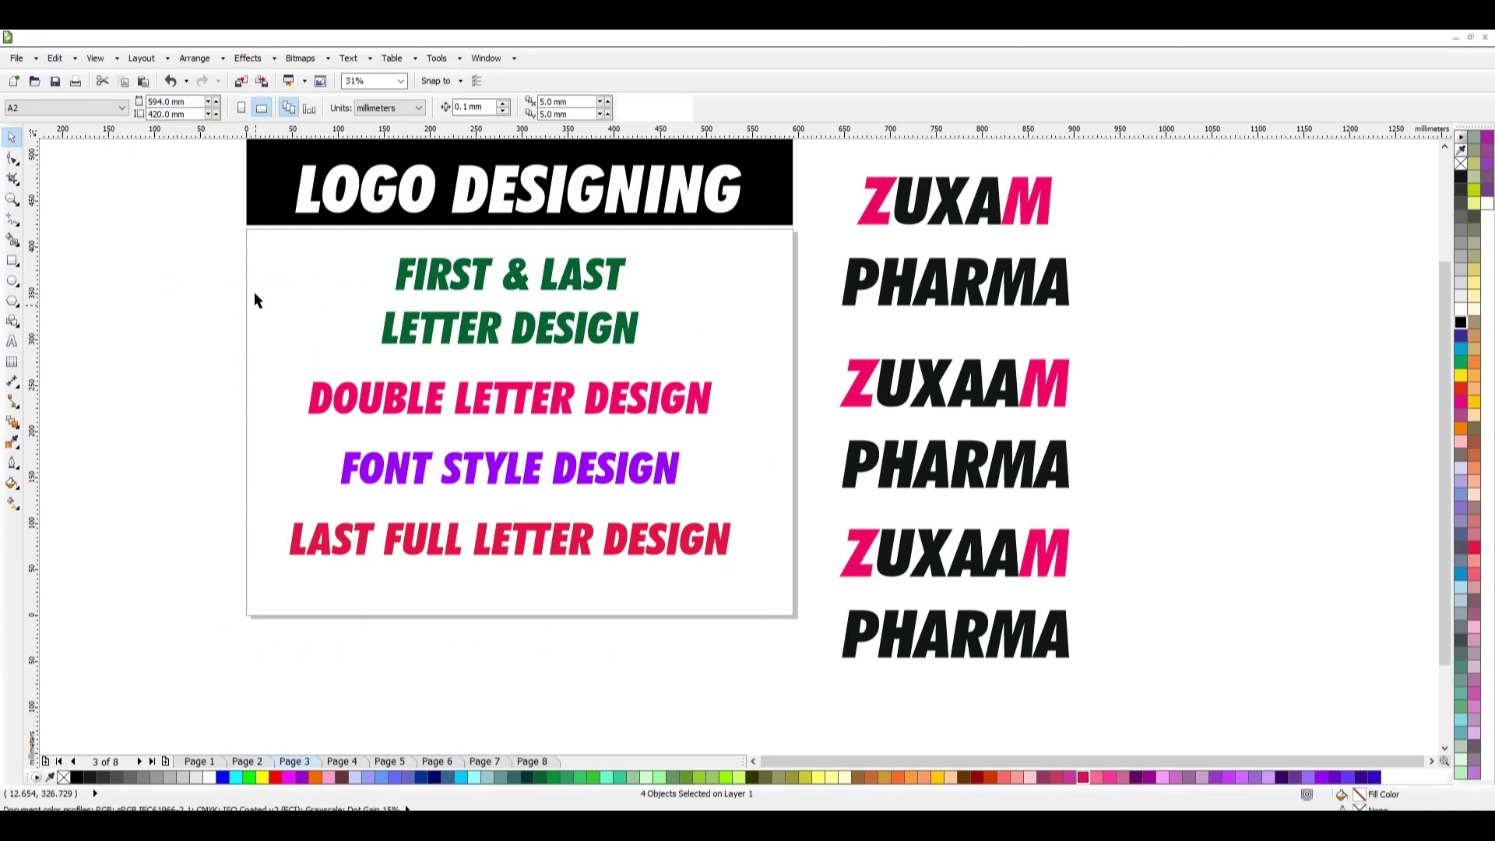
pyautogui.click(257, 299)
pyautogui.click(402, 409)
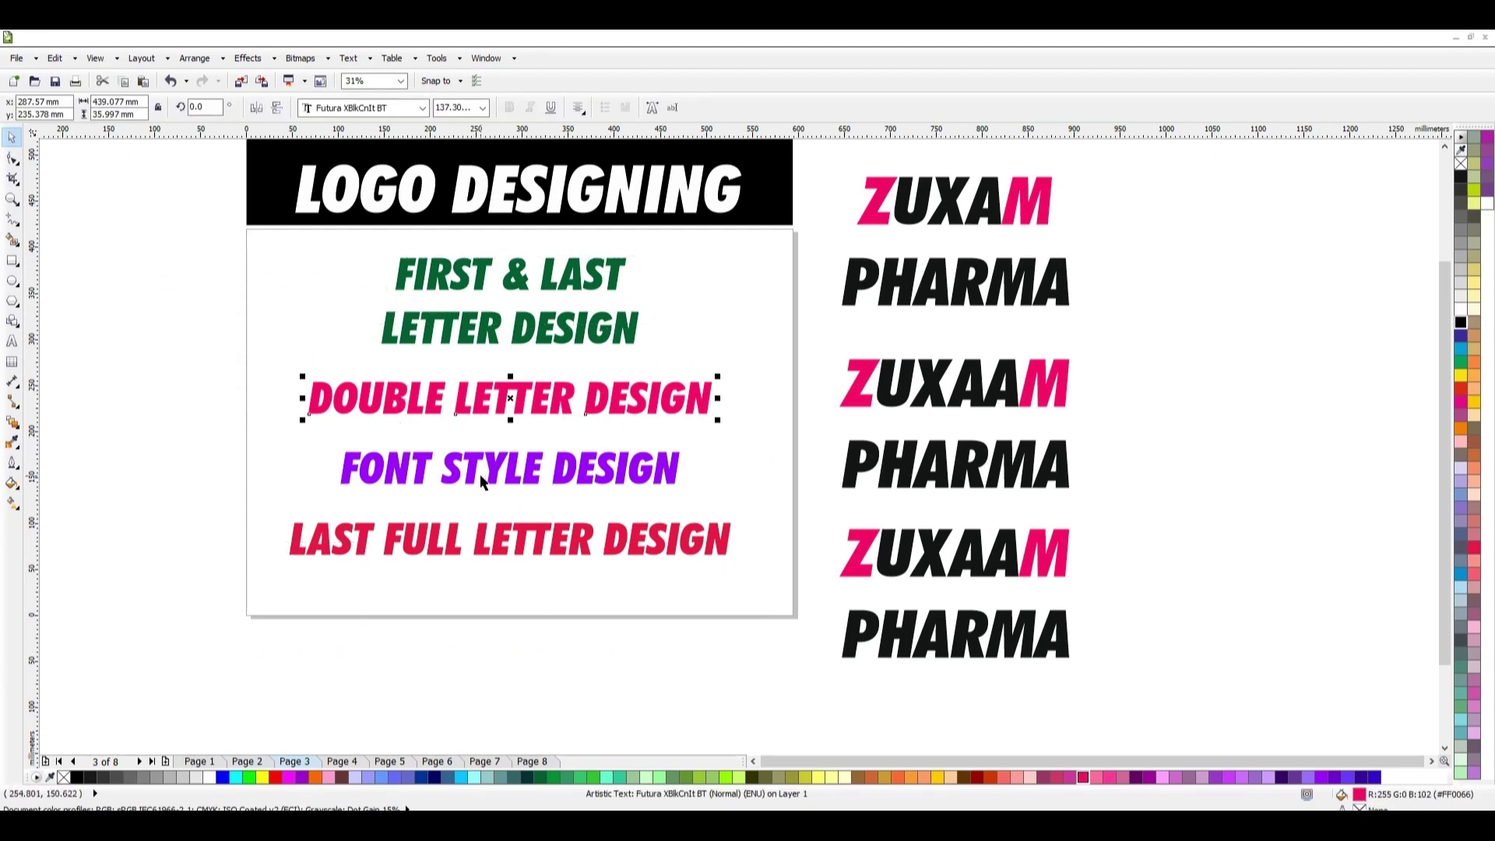
# Pick out FONT STYLE DESIGN and LAST FULL LETTER DESIGN in the list, and go to page 4.
pyautogui.click(479, 474)
pyautogui.click(450, 552)
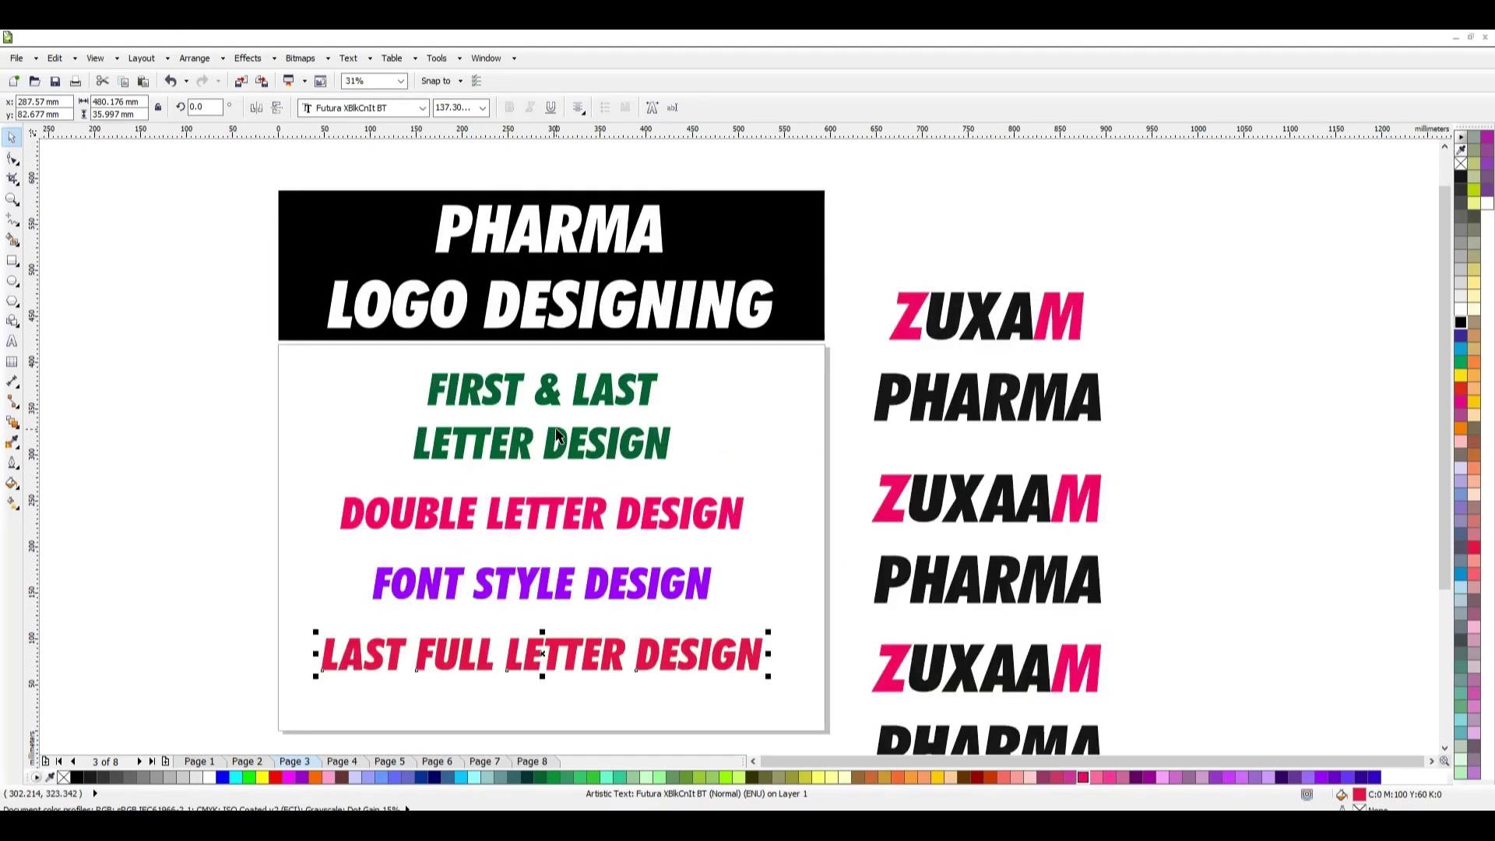
pyautogui.press('pagedown')
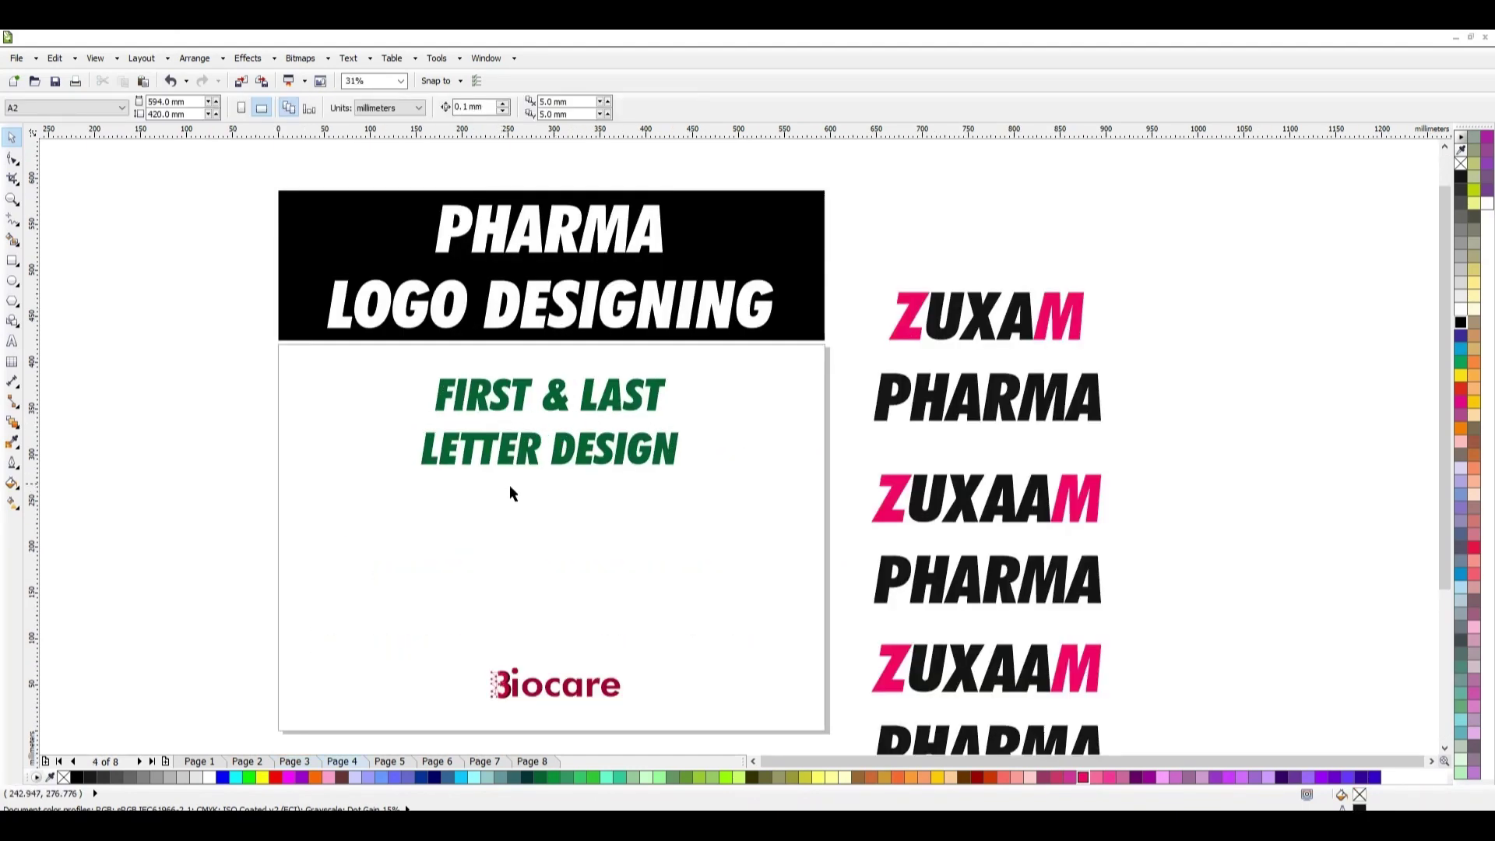
pyautogui.scroll(2, 1035, 300)
pyautogui.scroll(-2, 817, 469)
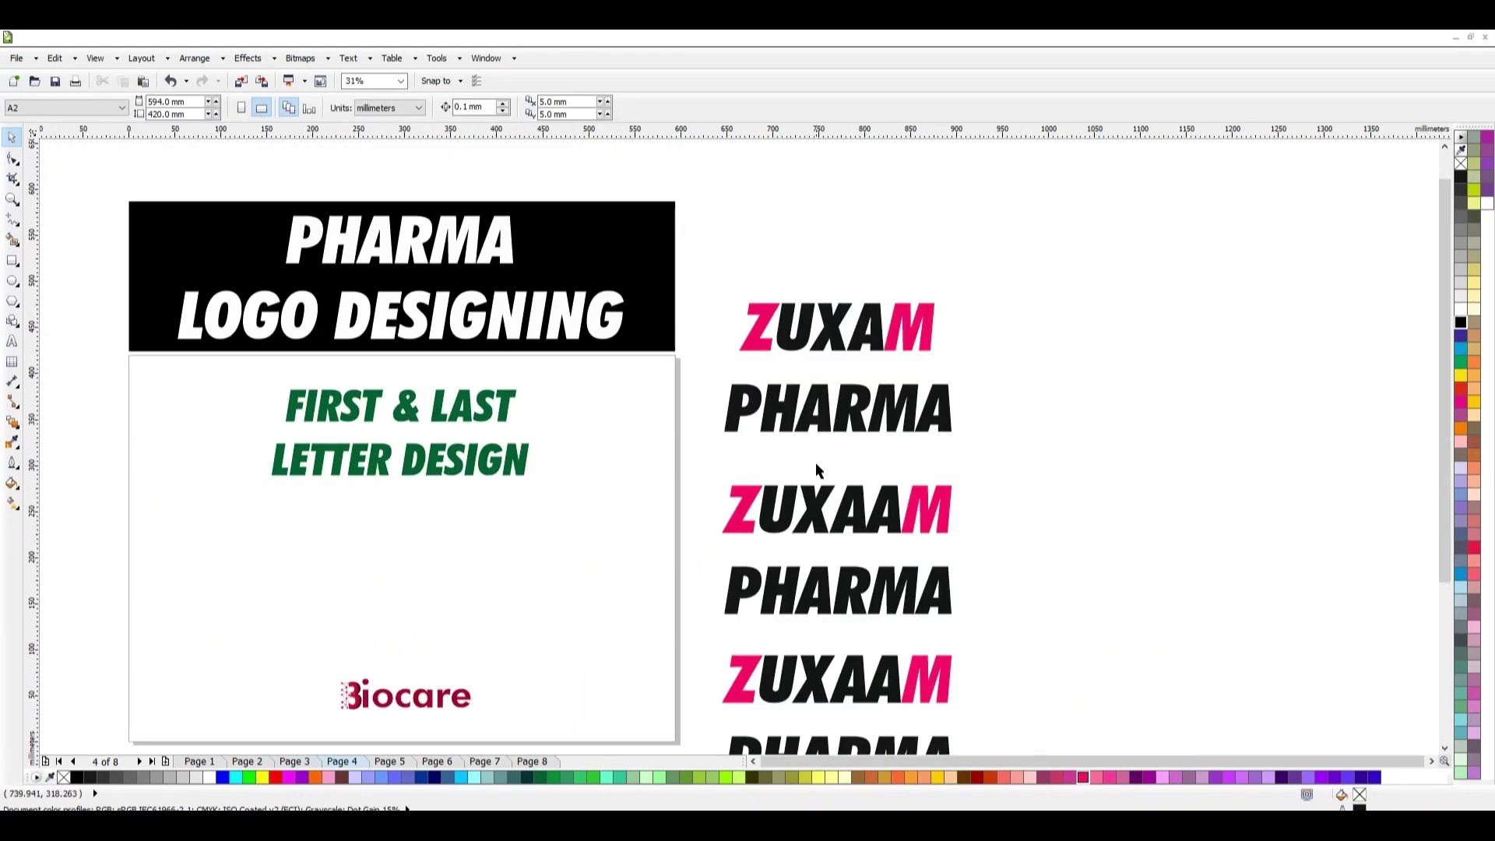
# Move the two lower ZUXAAM PHARMA texts together to the right, clear of the ZUXAM PHARMA text.
pyautogui.scroll(-3, 865, 570)
pyautogui.scroll(2, 891, 597)
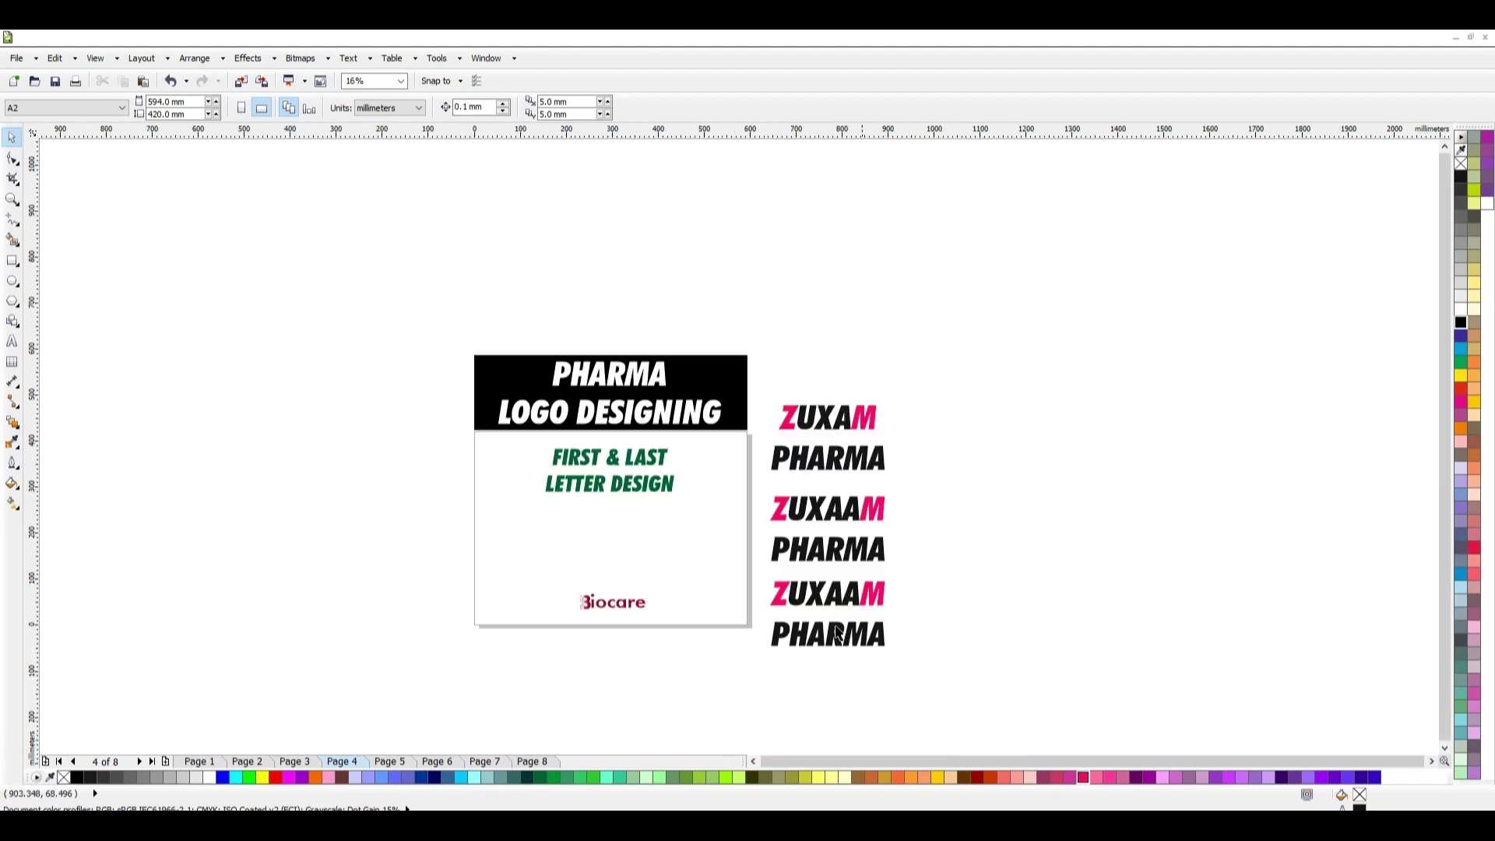
pyautogui.moveTo(746, 694); pyautogui.dragTo(888, 492)
pyautogui.moveTo(828, 561); pyautogui.dragTo(1025, 494)
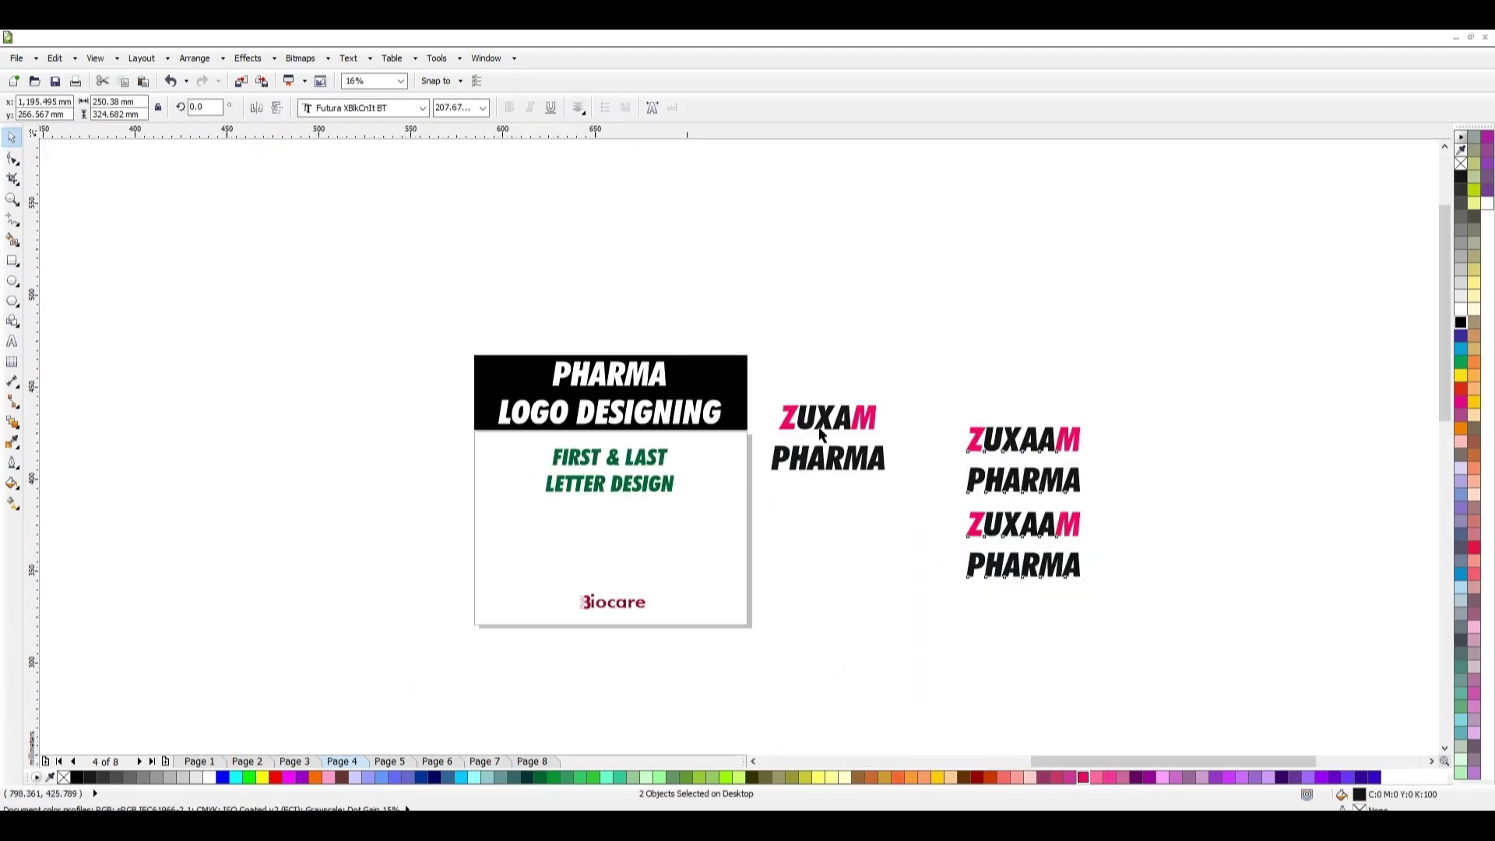
# Delete the PHARMA line from the ZUXAM PHARMA text beside the page.
pyautogui.scroll(4, 794, 426)
pyautogui.click(900, 398)
pyautogui.click(987, 387)
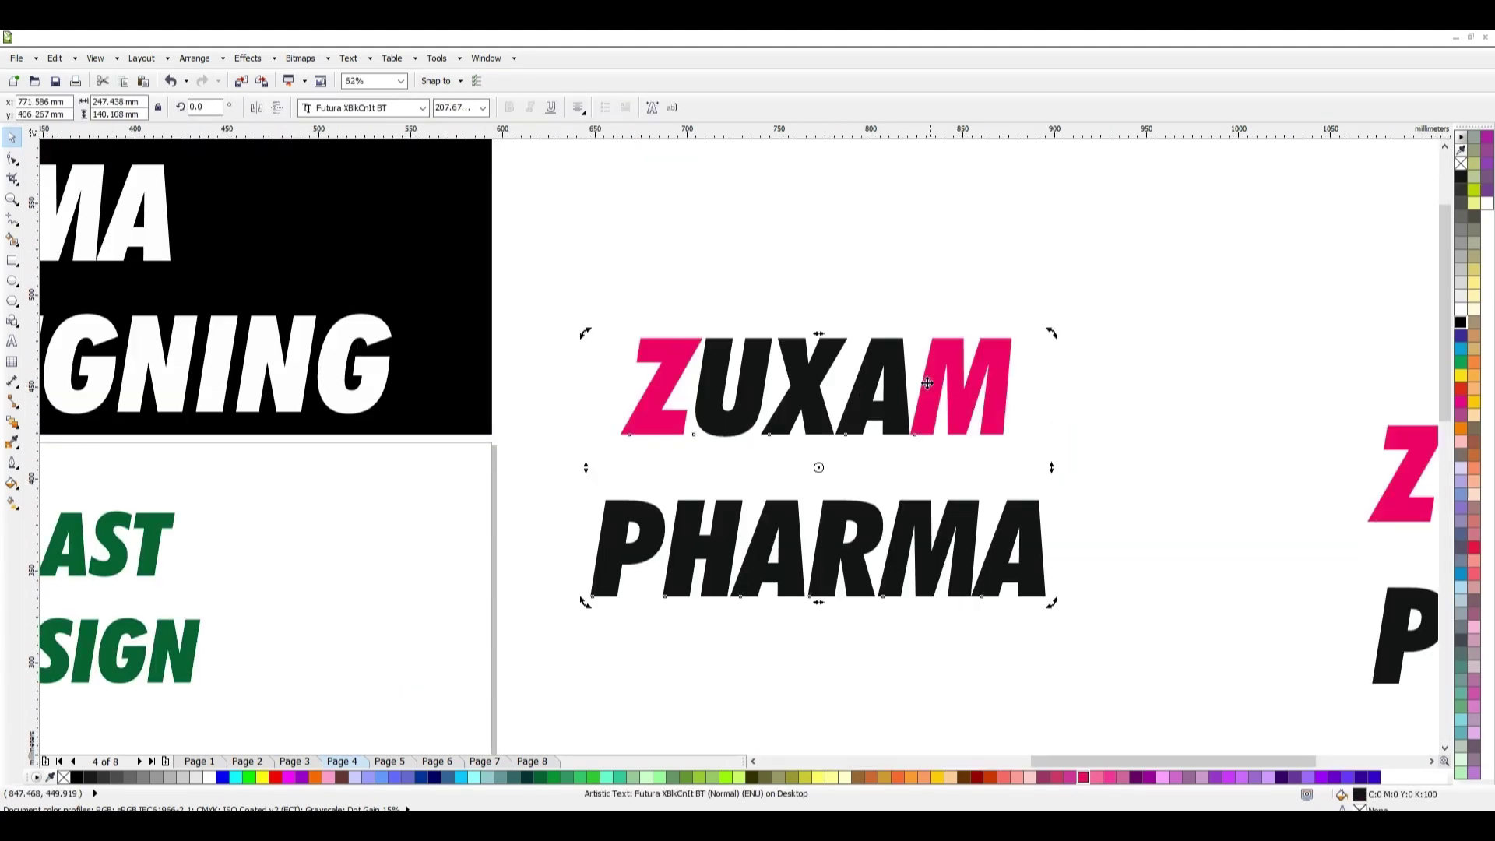
pyautogui.scroll(-3, 907, 385)
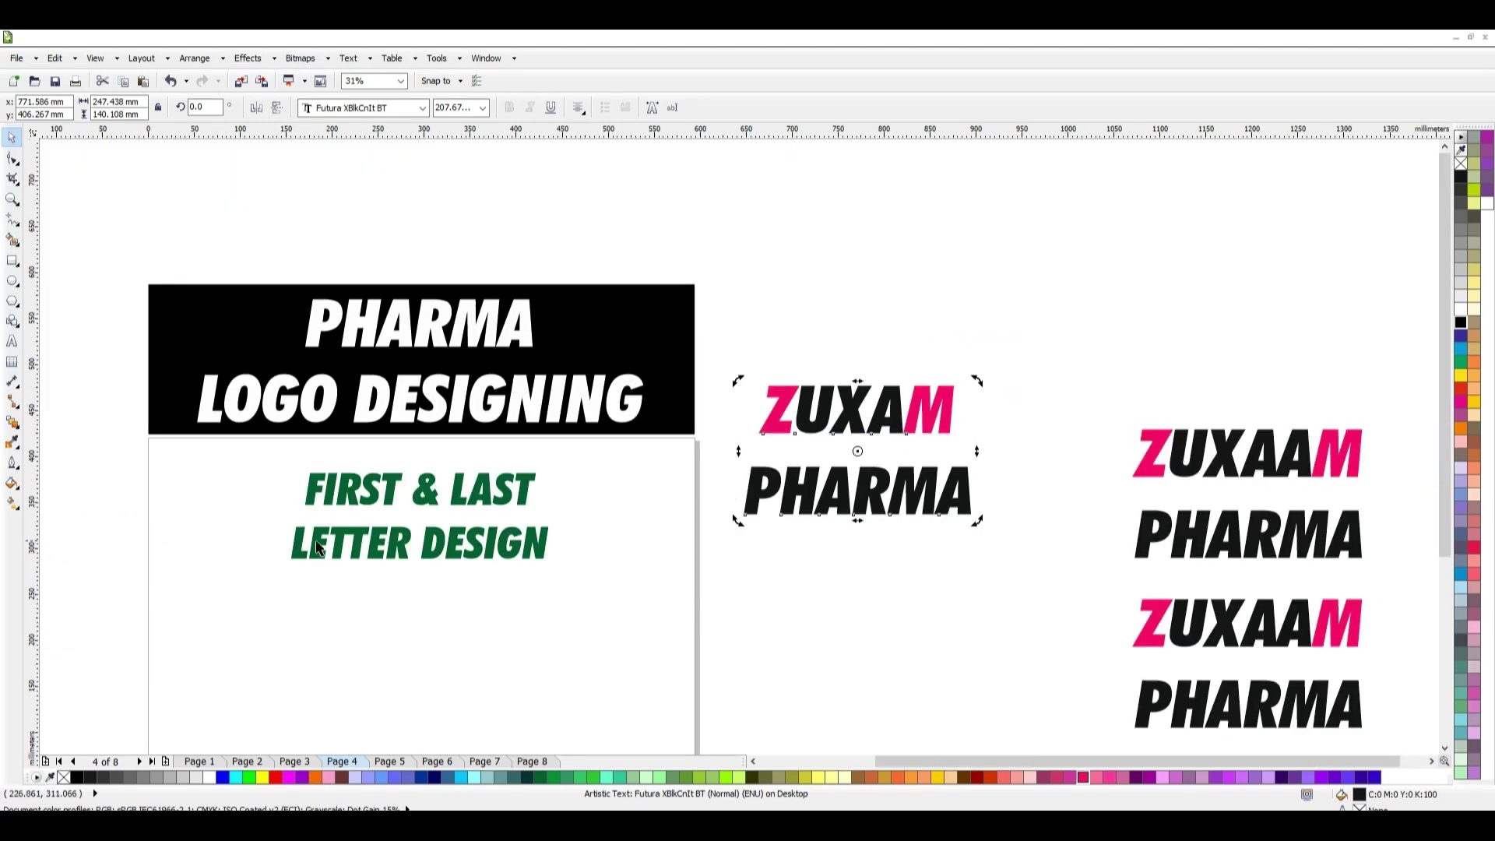
pyautogui.scroll(3, 420, 505)
pyautogui.scroll(-1, 483, 485)
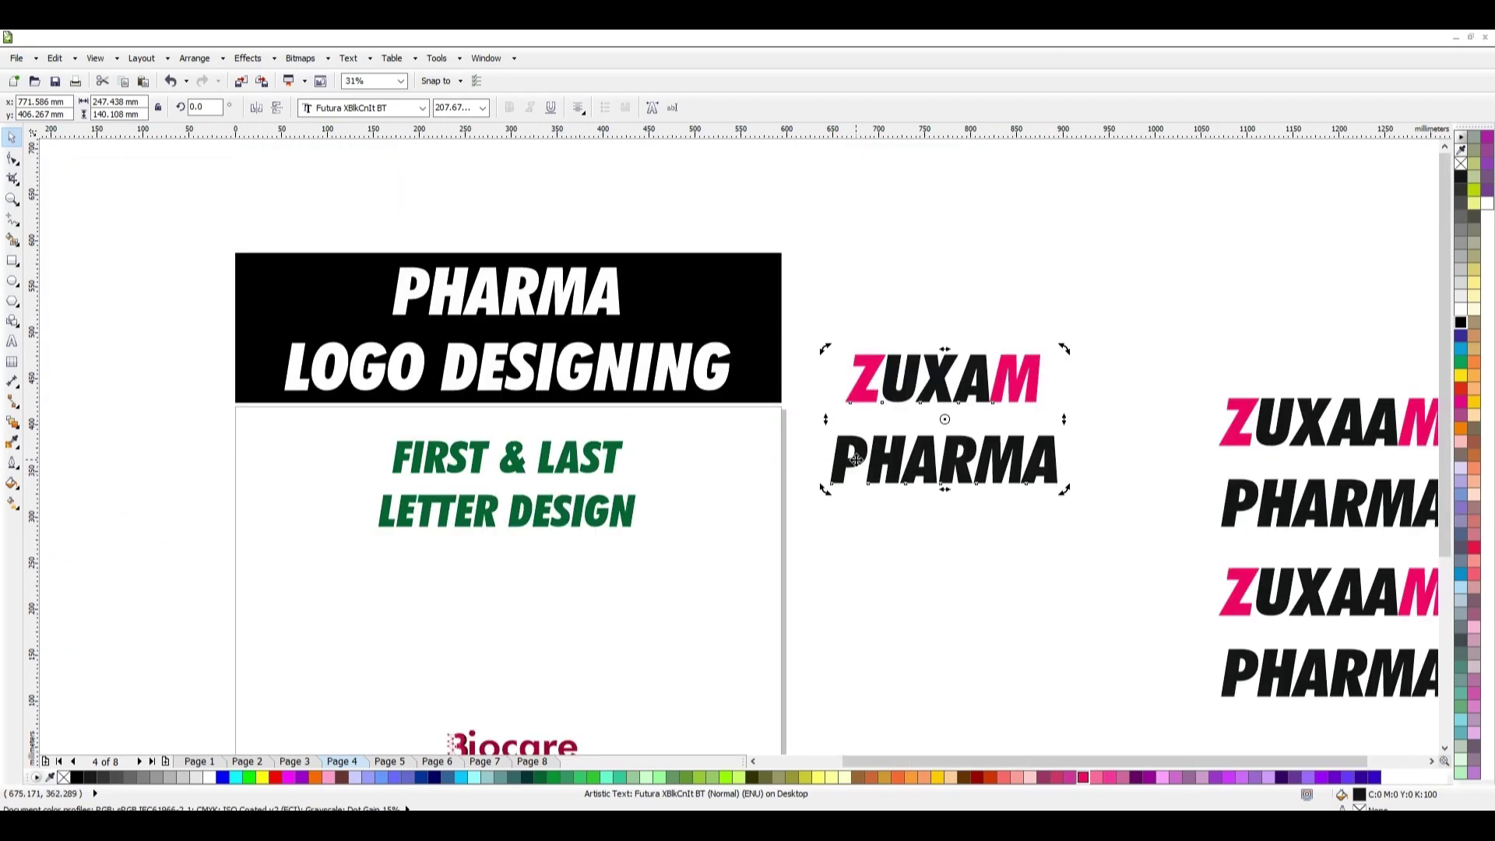
pyautogui.press('F8')
pyautogui.moveTo(841, 465); pyautogui.dragTo(1117, 460)
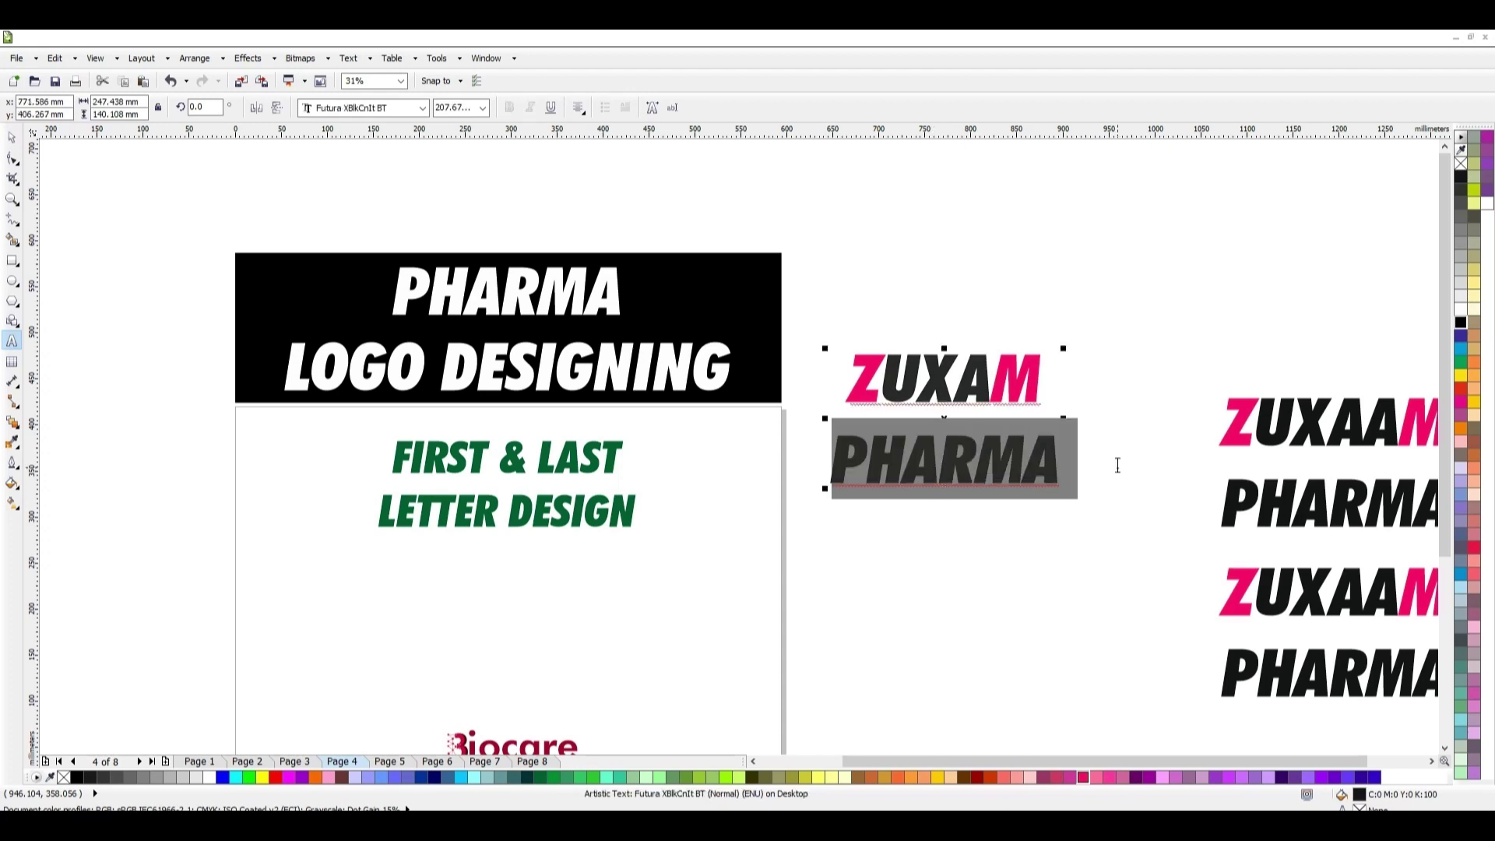
pyautogui.press('Delete')
pyautogui.click(12, 137)
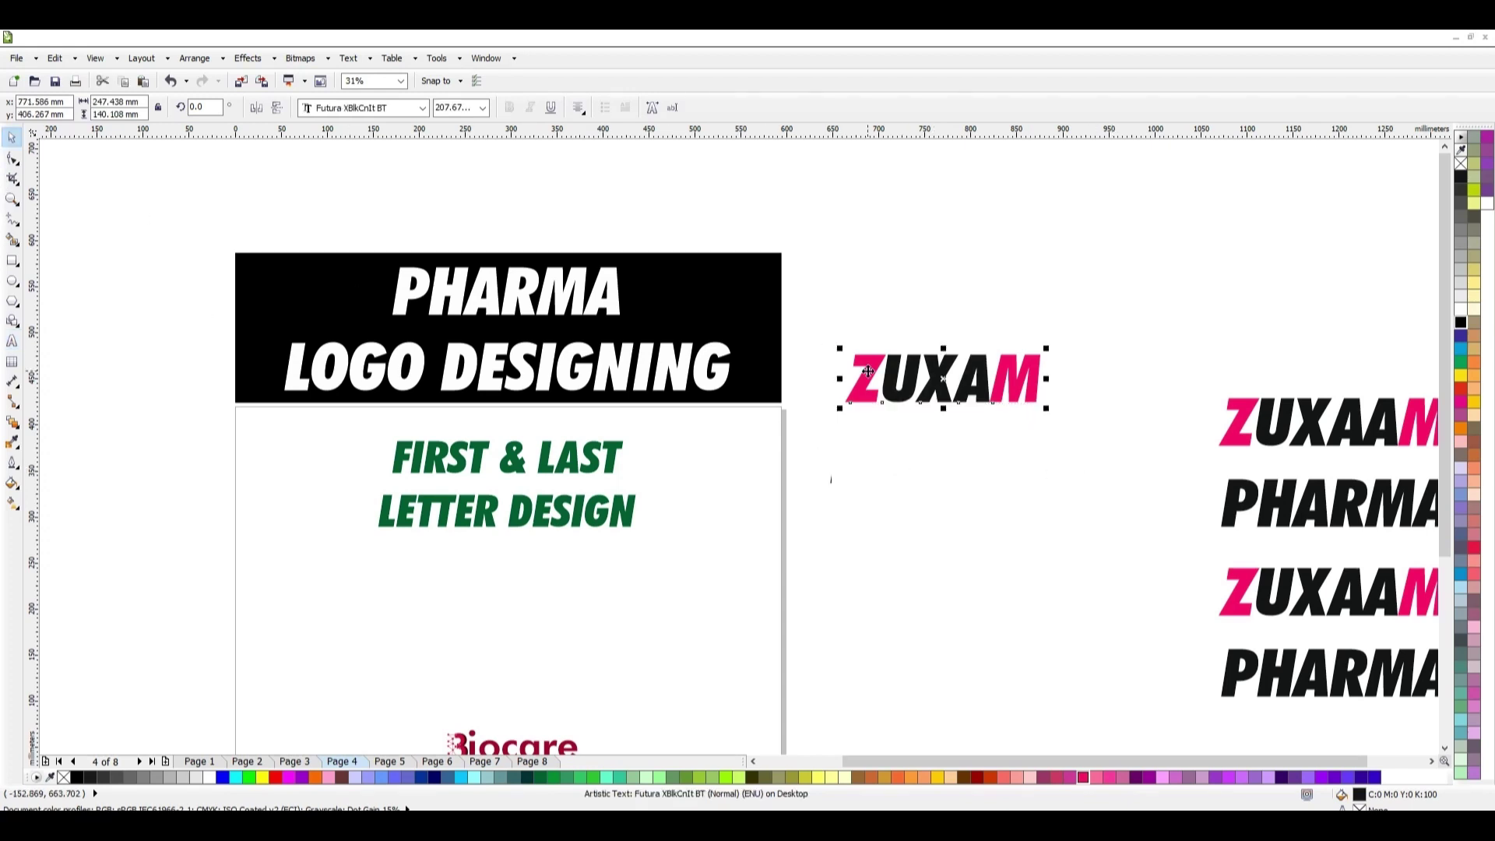
# Move the ZUXAM text slightly down and closer to the page, level with the FIRST & LAST LETTER DESIGN heading.
pyautogui.moveTo(871, 393); pyautogui.dragTo(816, 498)
pyautogui.scroll(1, 850, 481)
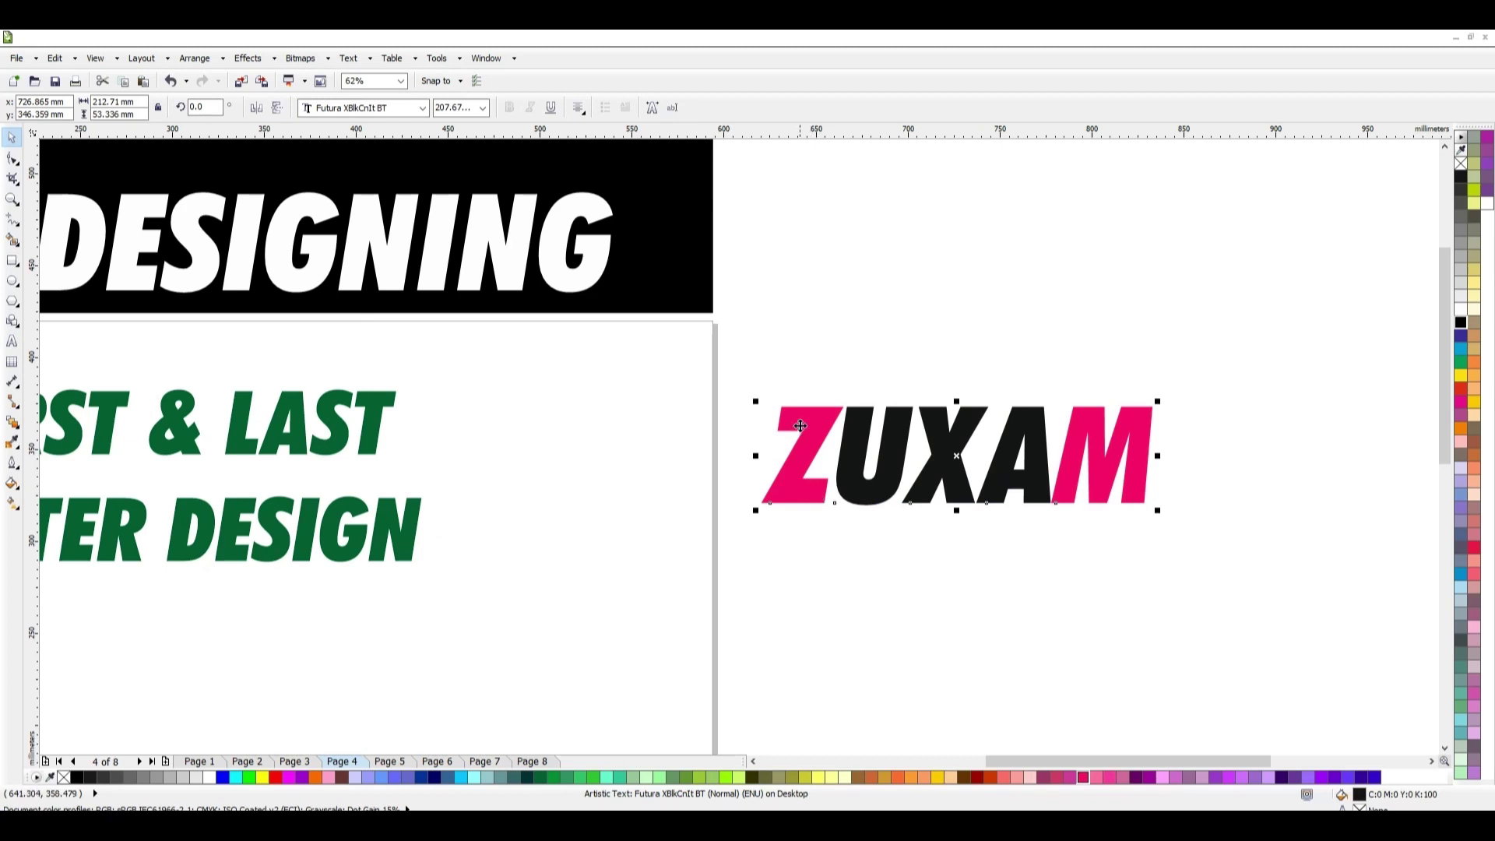
pyautogui.scroll(-2, 798, 421)
pyautogui.scroll(1, 717, 526)
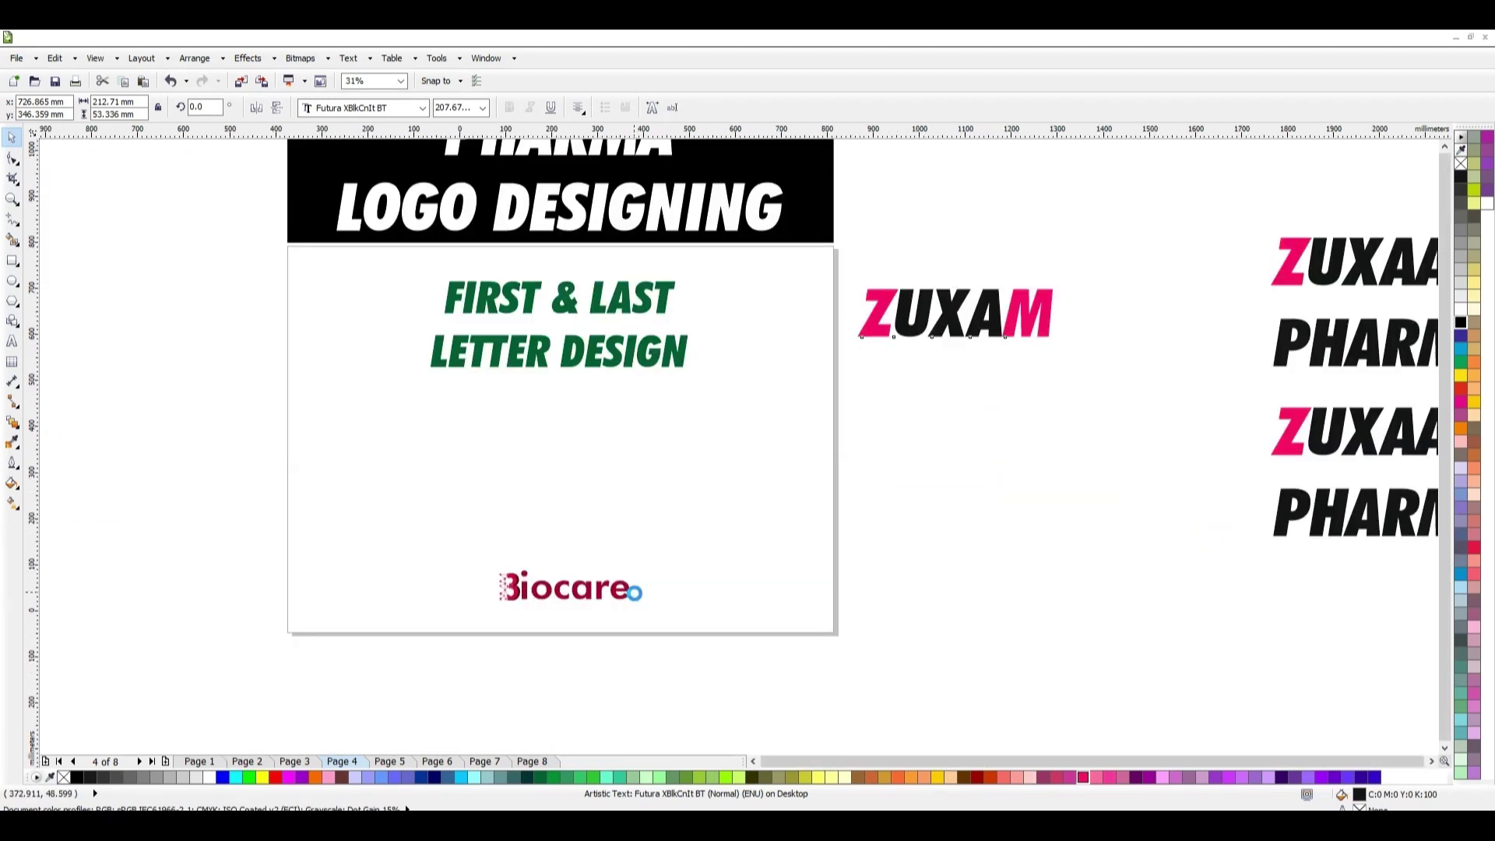
pyautogui.scroll(-1, 667, 452)
pyautogui.scroll(3, 667, 452)
pyautogui.scroll(-1, 668, 452)
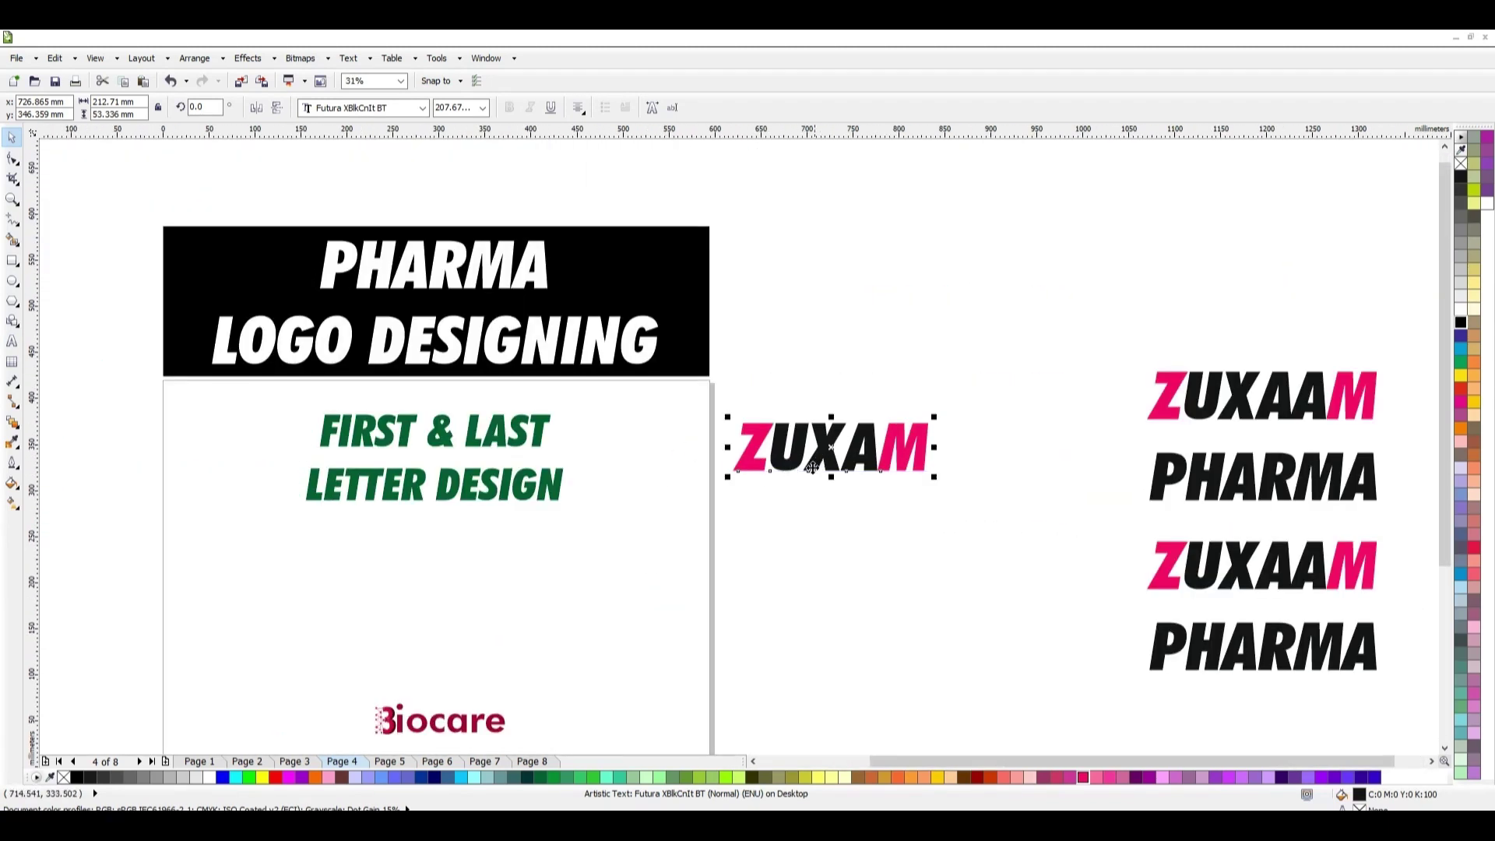
# Undo the move of the ZUXAM text and the deletion of its PHARMA line.
pyautogui.hotkey('ctrl', 'z')
pyautogui.hotkey('ctrl', 'z')
pyautogui.hotkey('ctrl', 'z')
pyautogui.hotkey('ctrl', 'z')
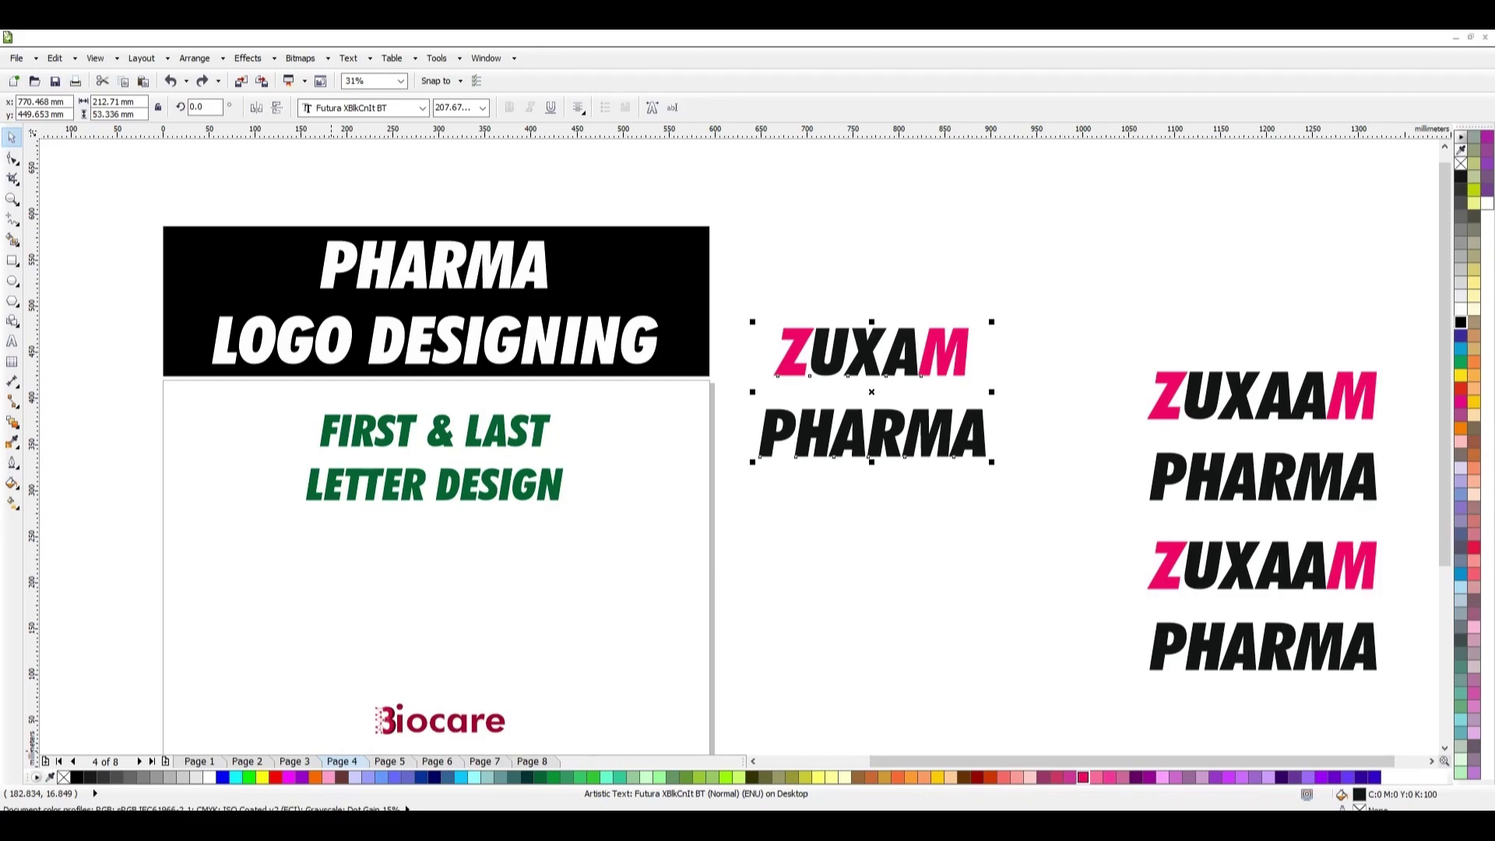
# Switch to Chrome and open Google Images, checking the ZUXAM lettering once more in CorelDRAW.
pyautogui.hotkey('alt', 'Tab')
pyautogui.click(1308, 35)
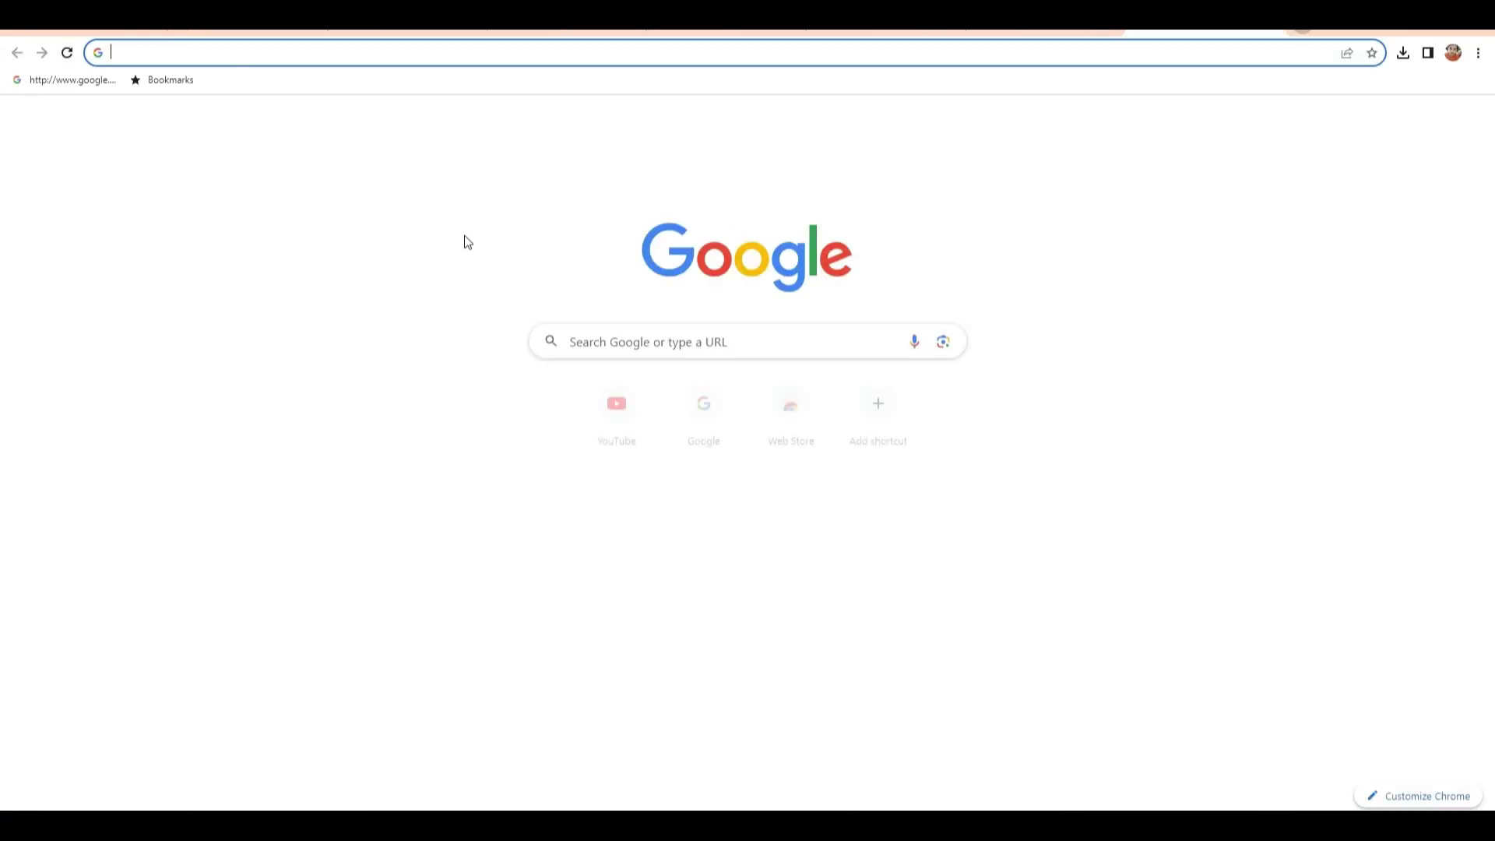
pyautogui.click(1351, 119)
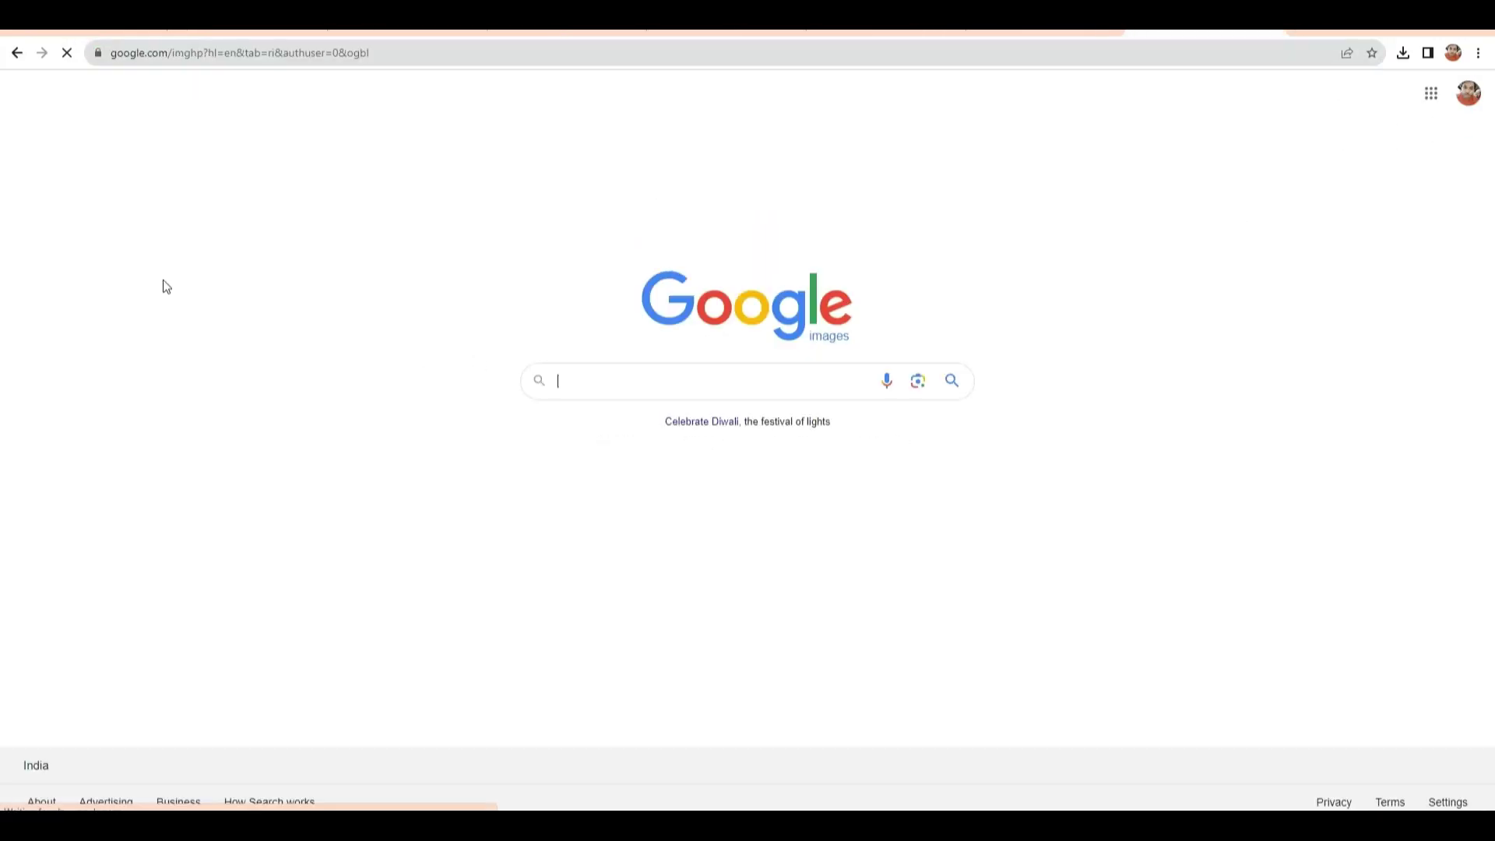
pyautogui.hotkey('alt', 'Tab')
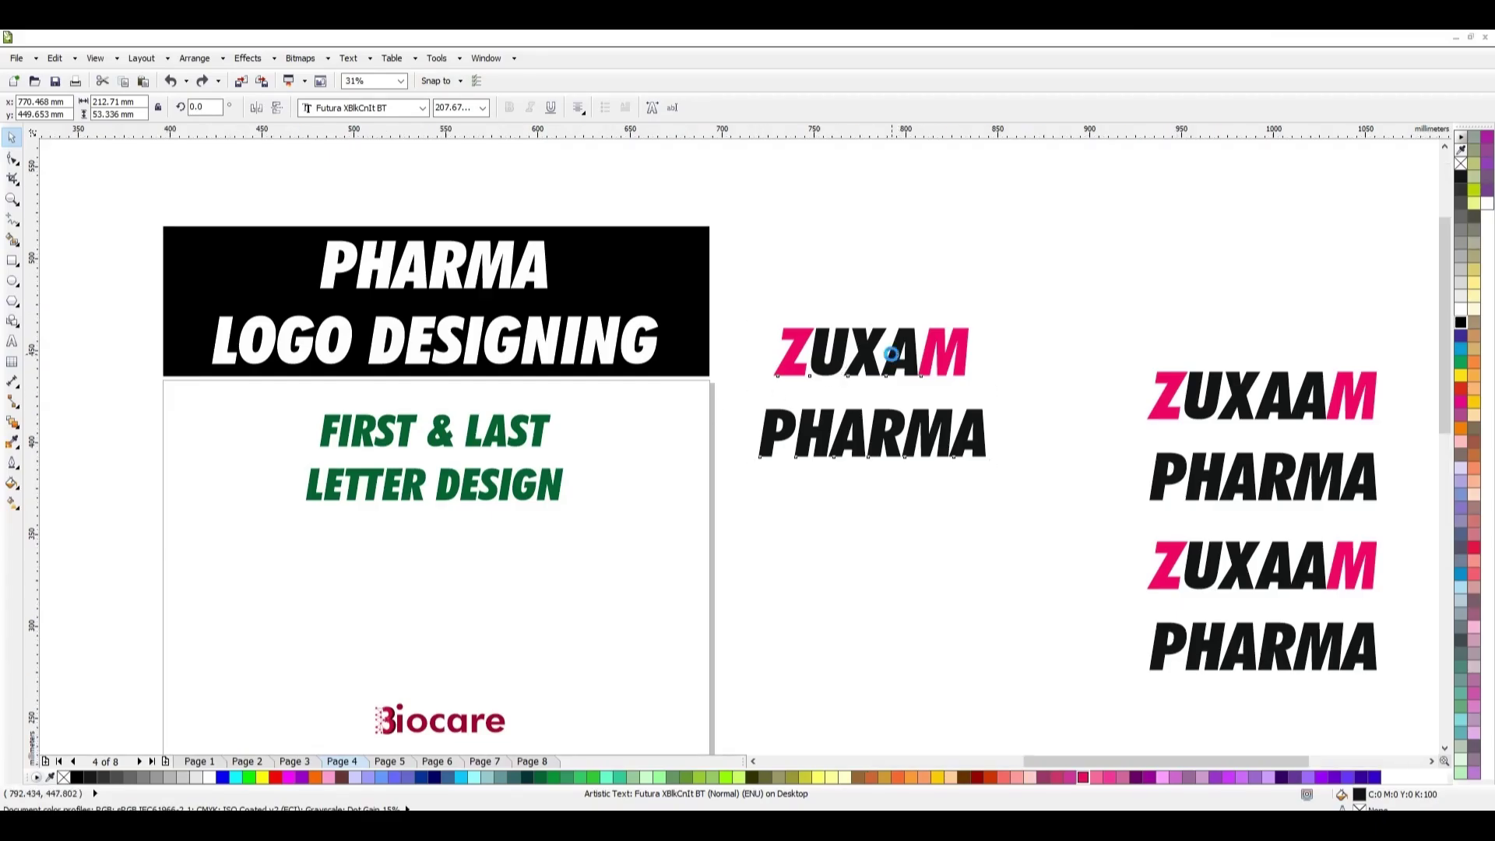
pyautogui.scroll(3, 700, 385)
pyautogui.hotkey('alt', 'Tab')
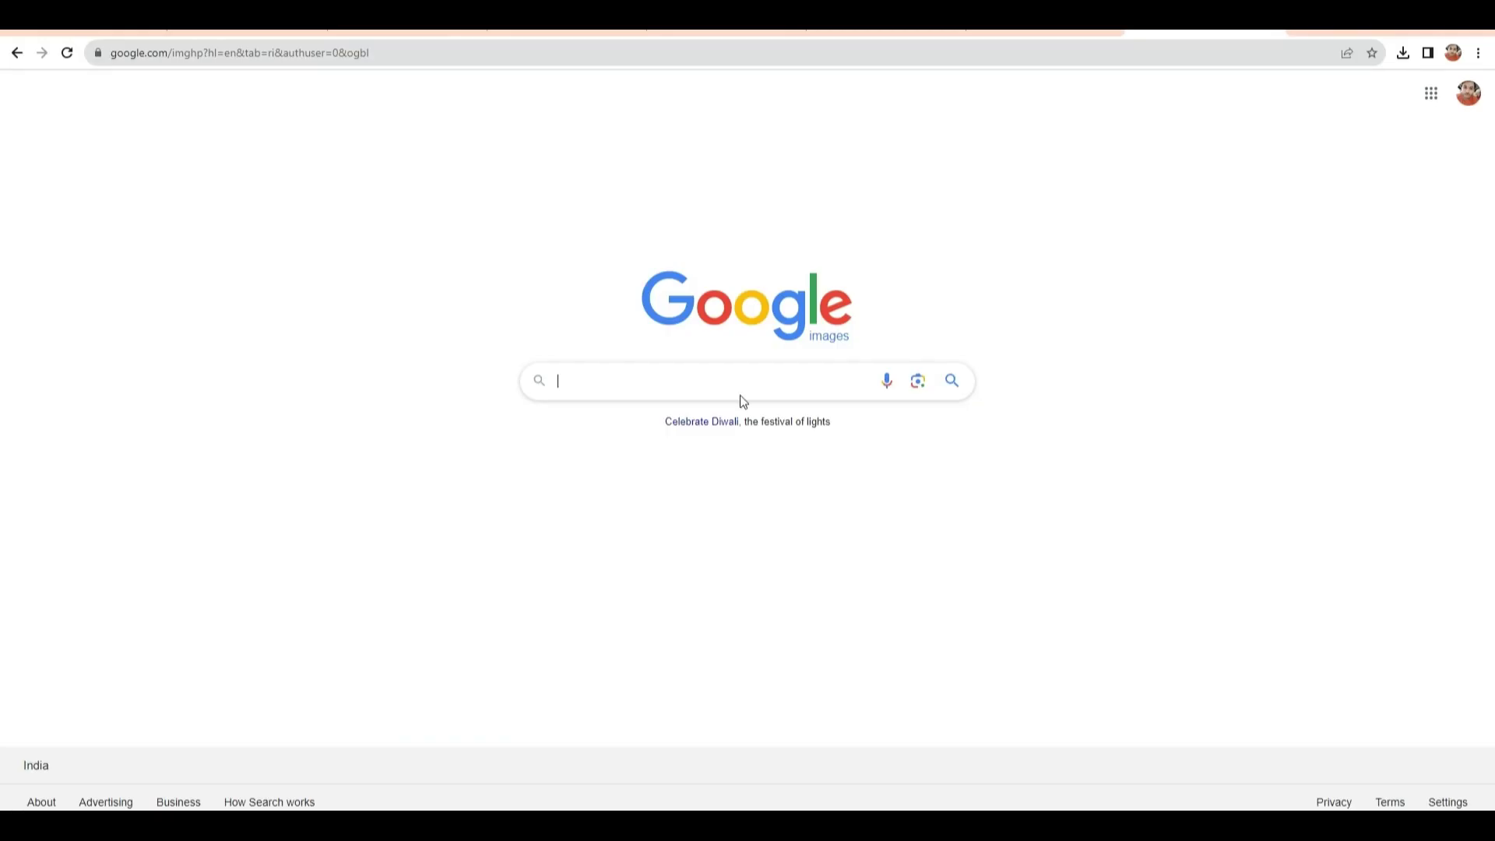
# Search Google Images for ZM LOGO DESIGN.
pyautogui.write('ZM LOGO')
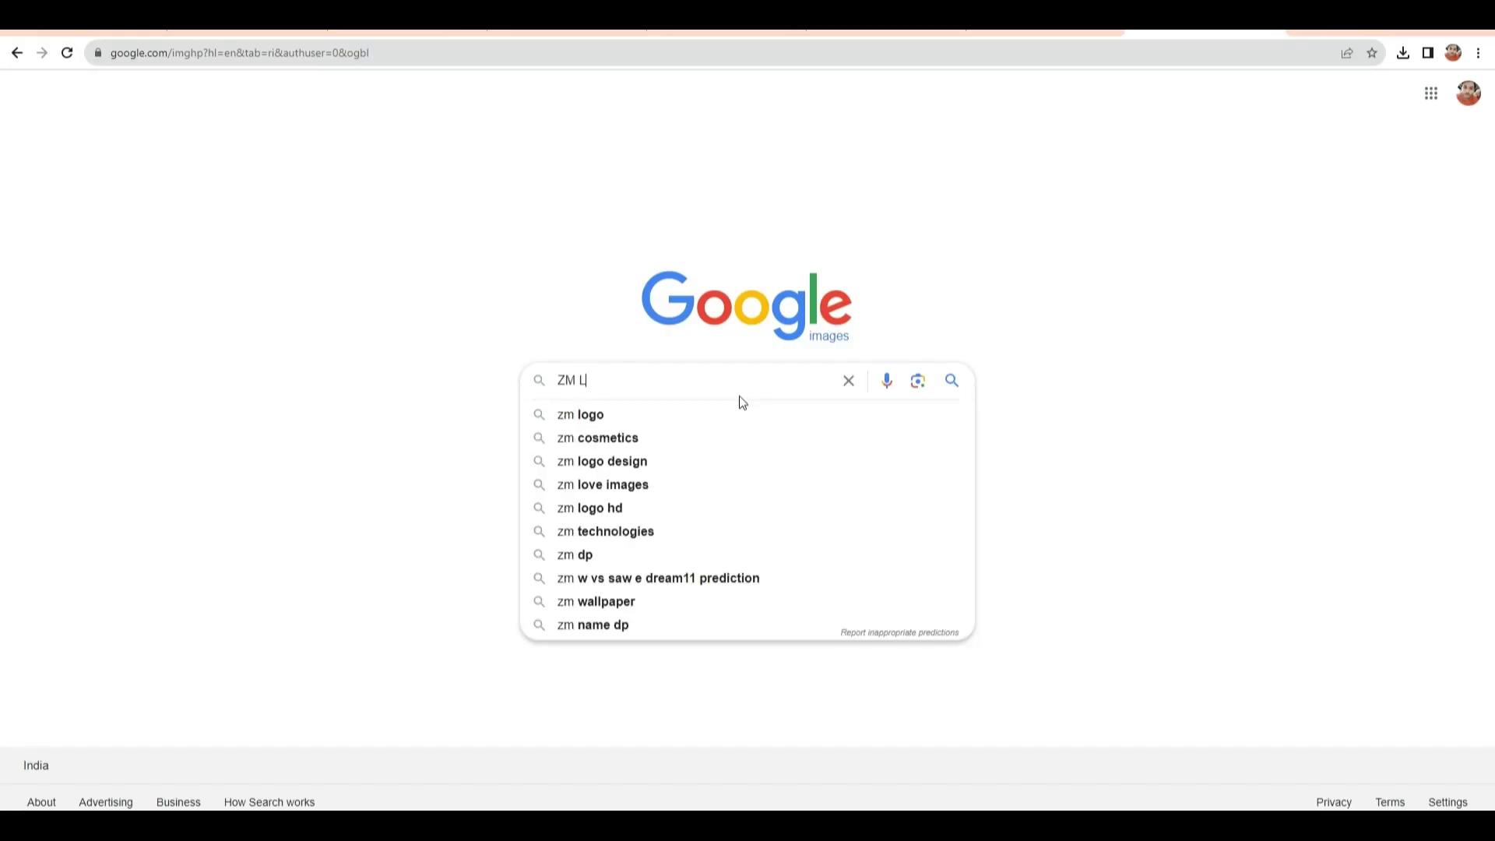
pyautogui.write(' DESIGN')
pyautogui.press('Return')
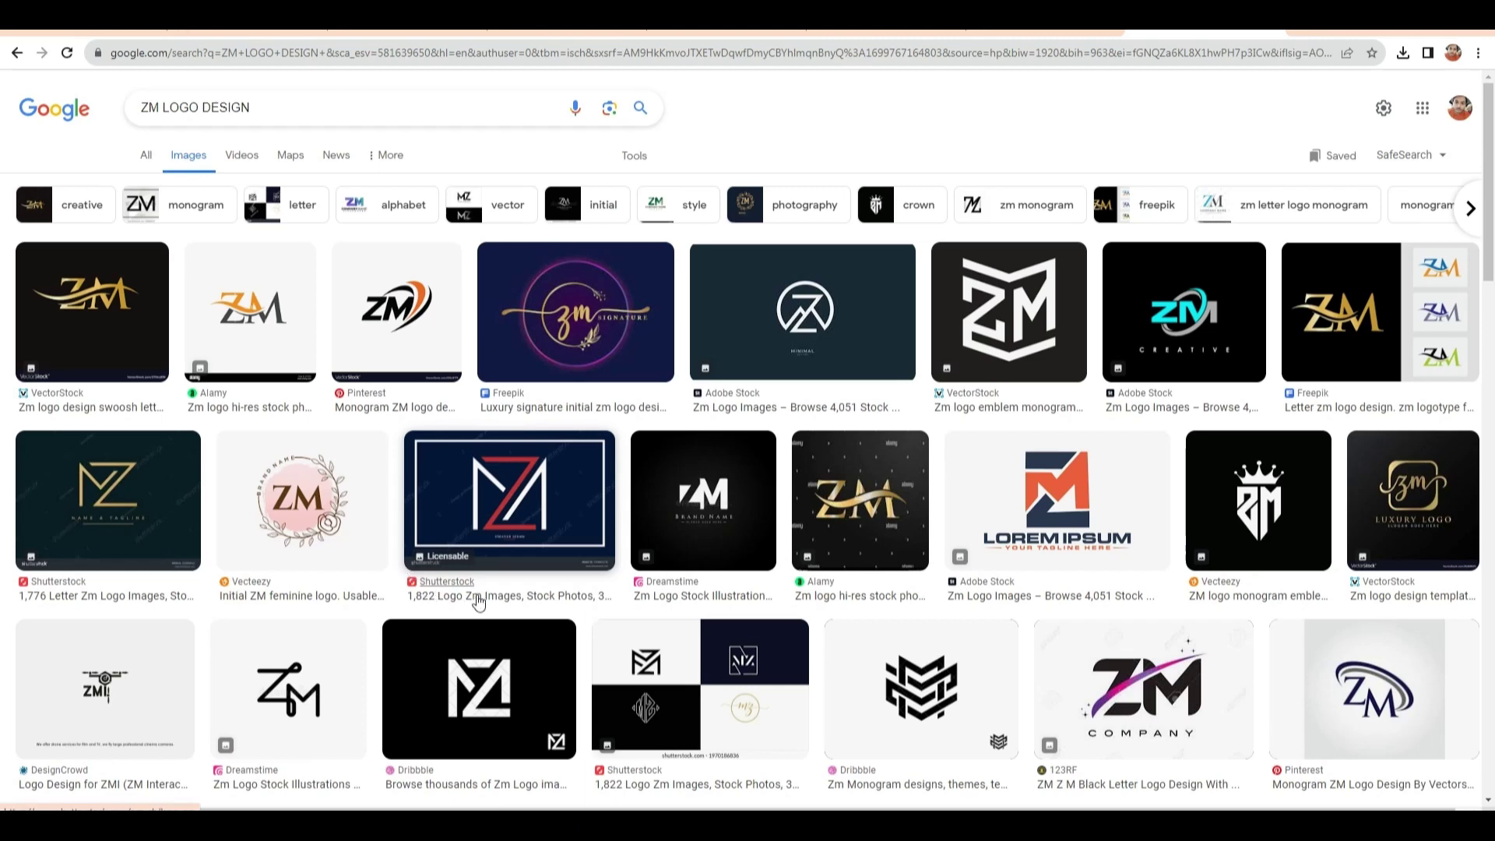
# Look through the ZM logo image results for first-and-last letter design ideas, and return to the first results.
pyautogui.scroll(-2, 478, 601)
pyautogui.scroll(-1, 478, 597)
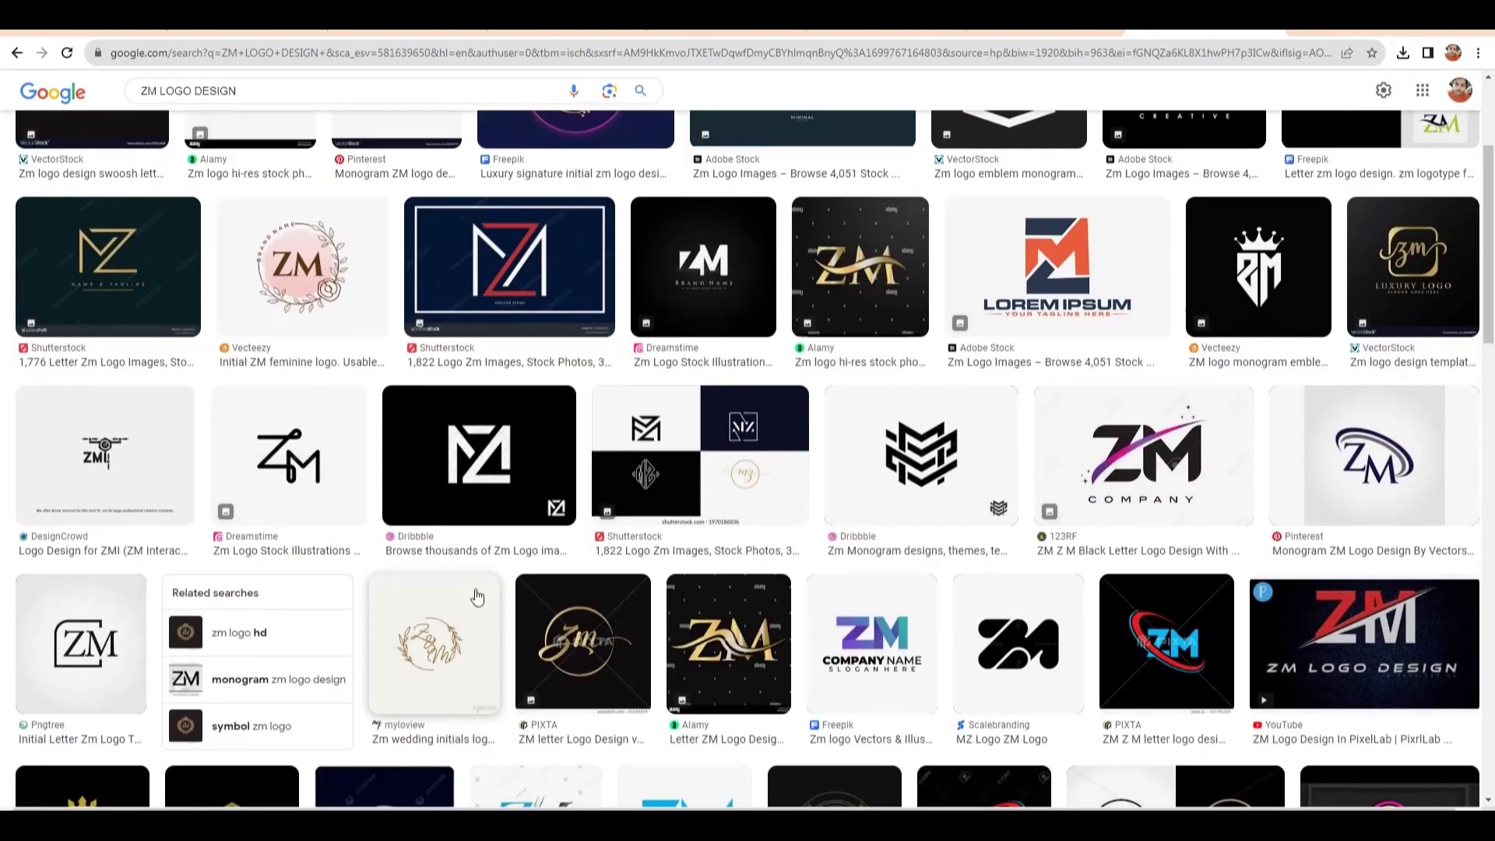
pyautogui.scroll(-3, 478, 597)
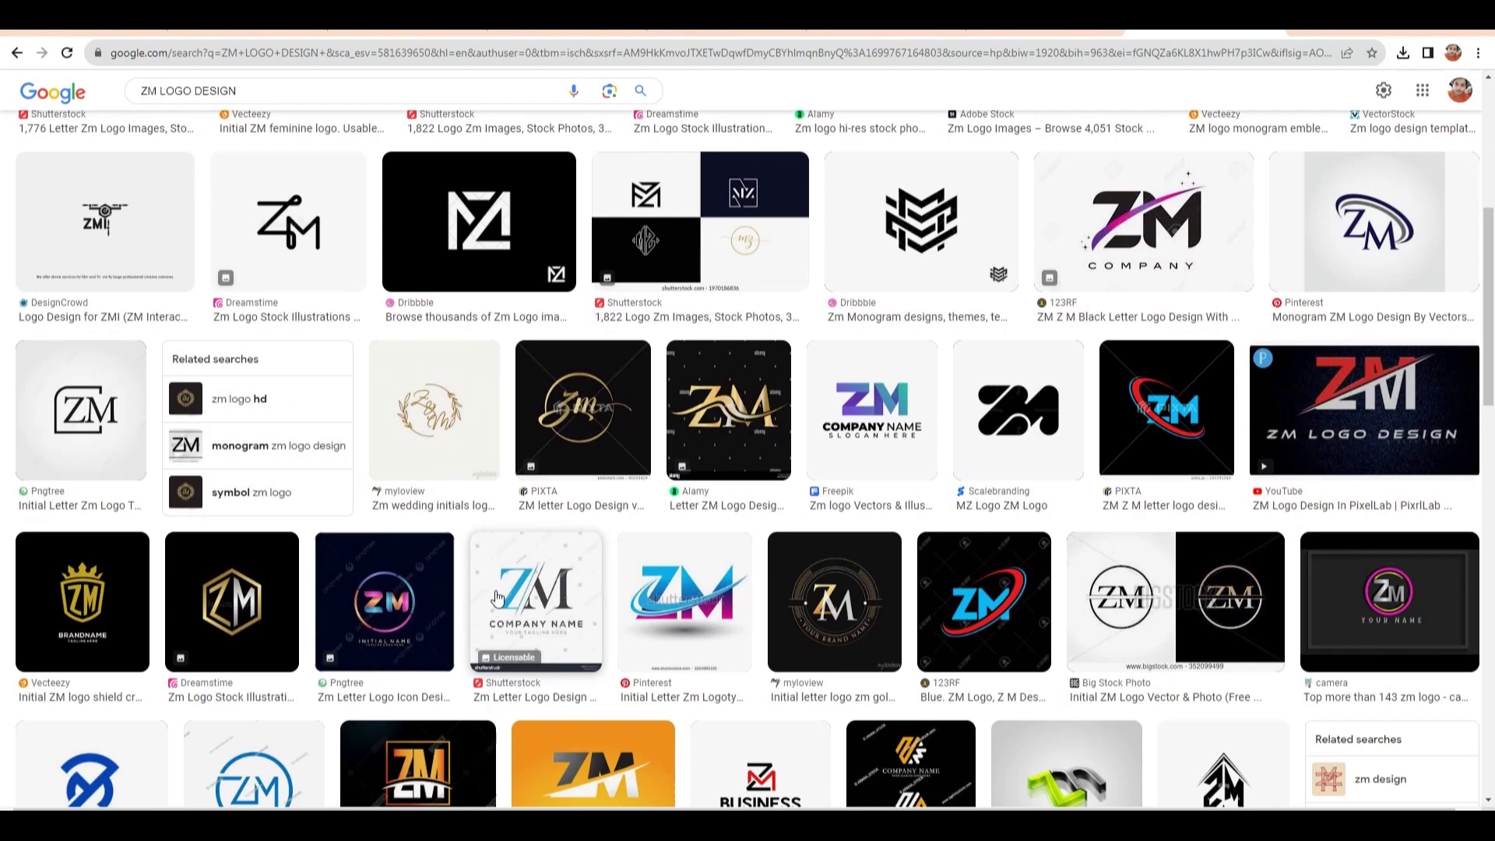
pyautogui.scroll(-2, 497, 597)
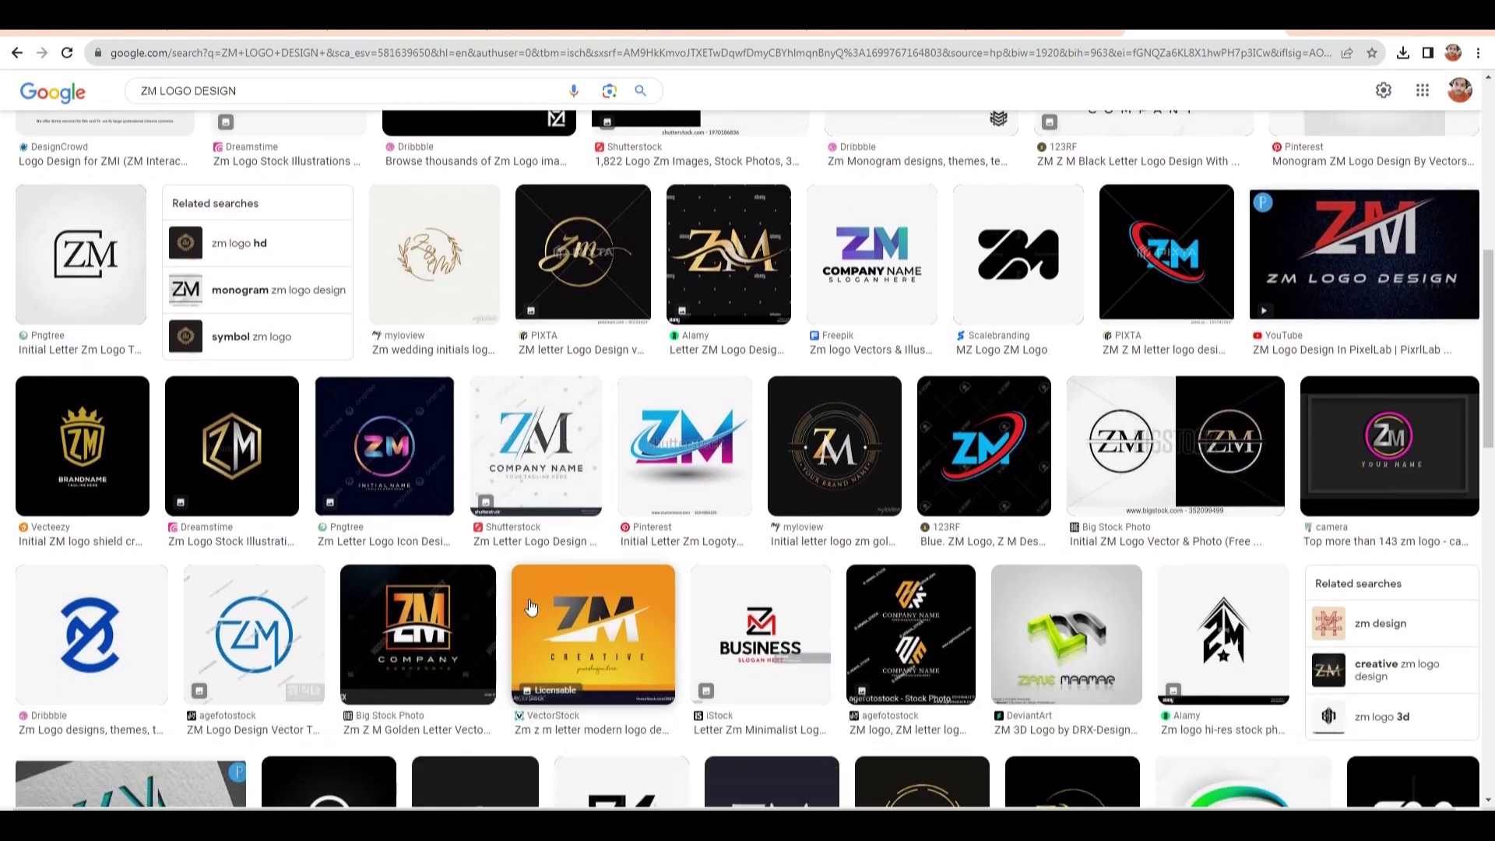
pyautogui.scroll(-3, 530, 606)
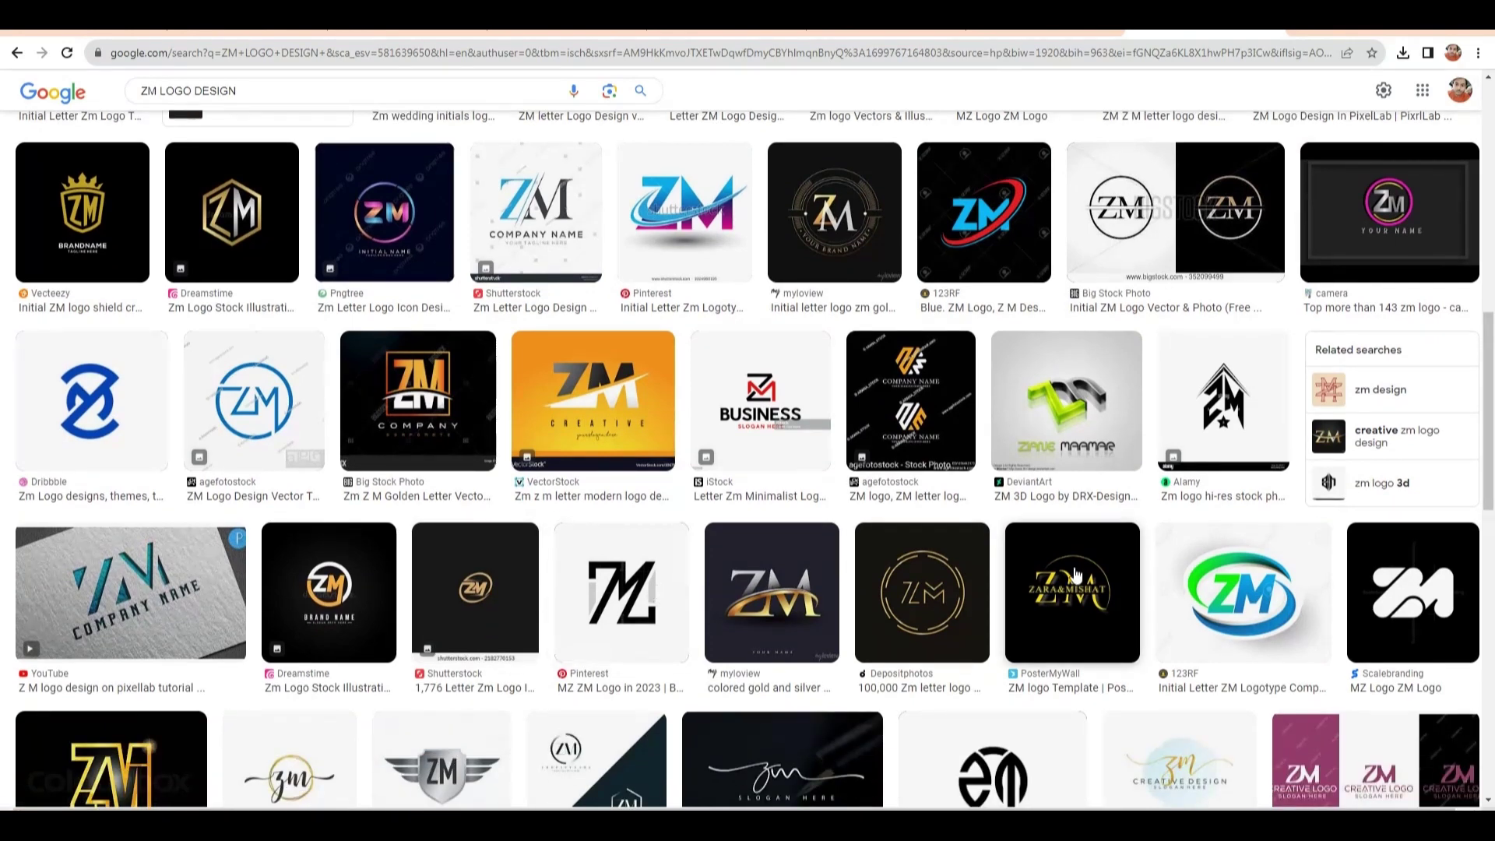
pyautogui.scroll(10, 709, 545)
pyautogui.scroll(2, 716, 550)
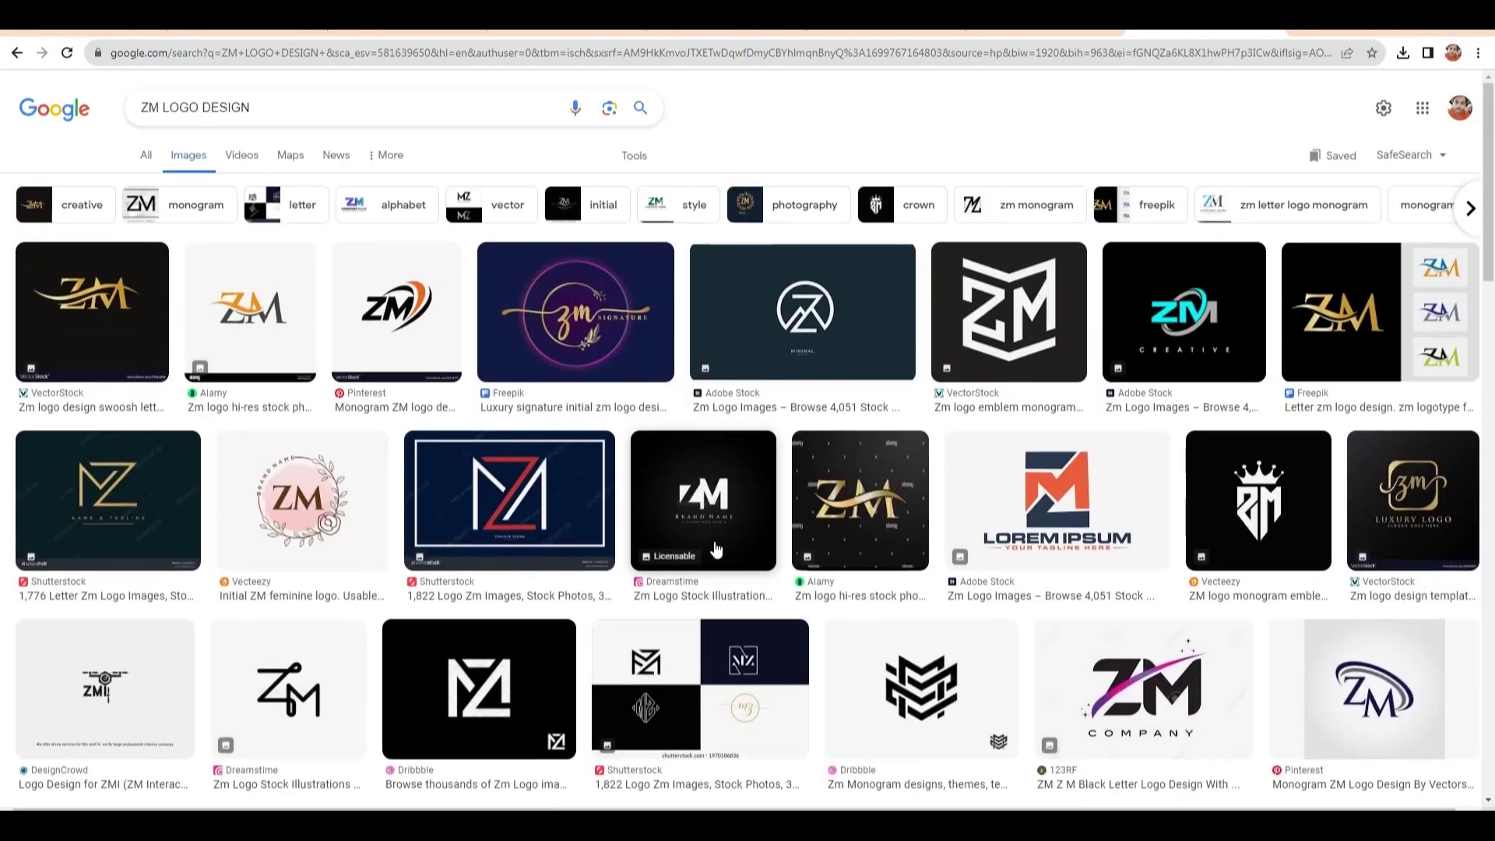
# Preview the black ZM logo with the orange swoosh, and open the related blue ZM logo with the orange lightning stripe.
pyautogui.click(393, 315)
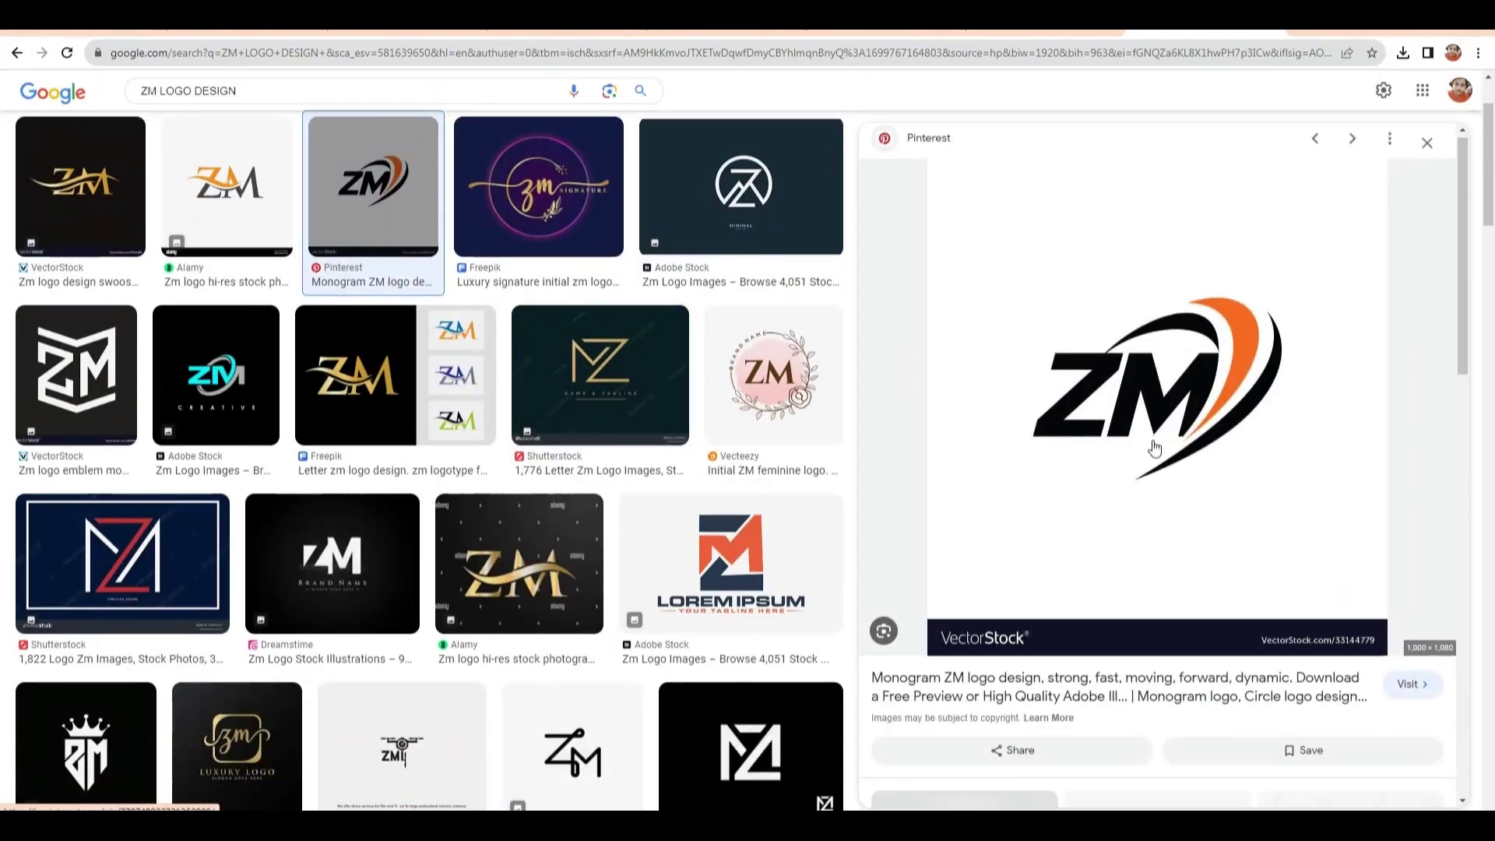
pyautogui.scroll(-5, 1160, 447)
pyautogui.click(1327, 424)
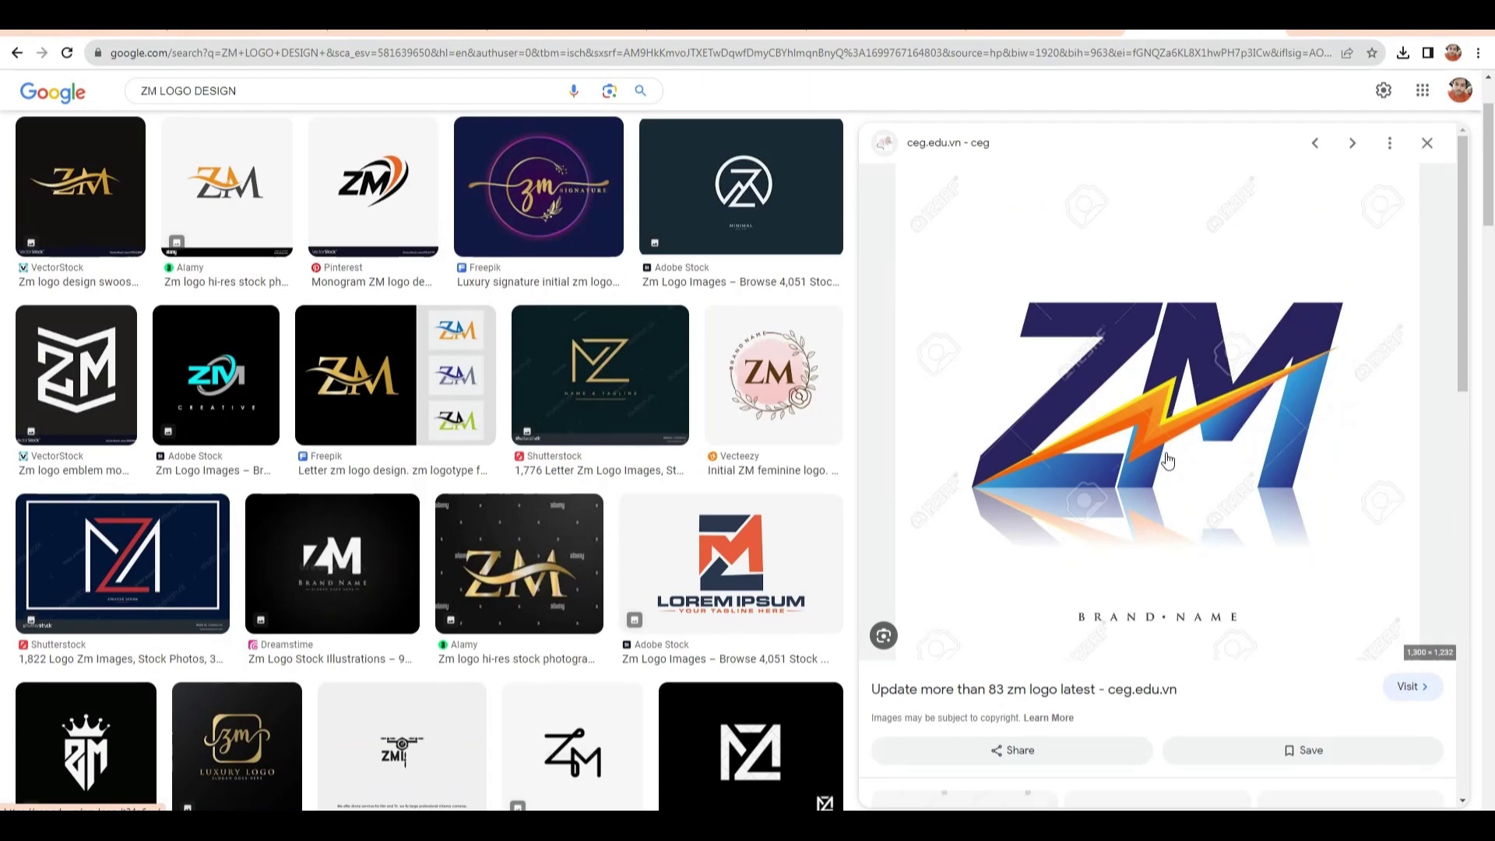
# Examine the designs related to the blue ZM logo with the lightning stripe.
pyautogui.scroll(-4, 1166, 461)
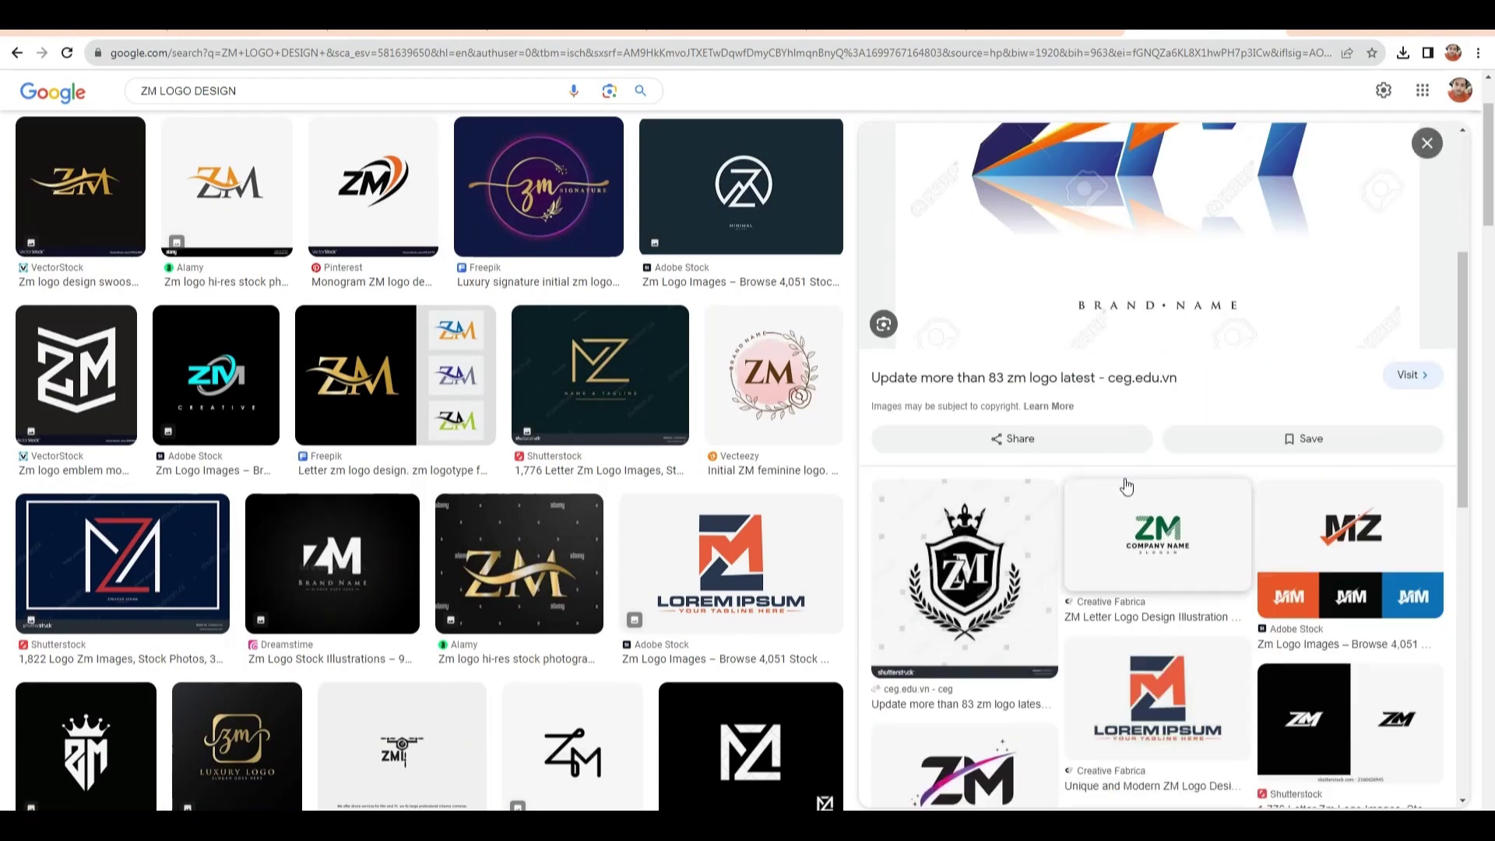
pyautogui.scroll(-3, 990, 559)
pyautogui.scroll(-2, 991, 559)
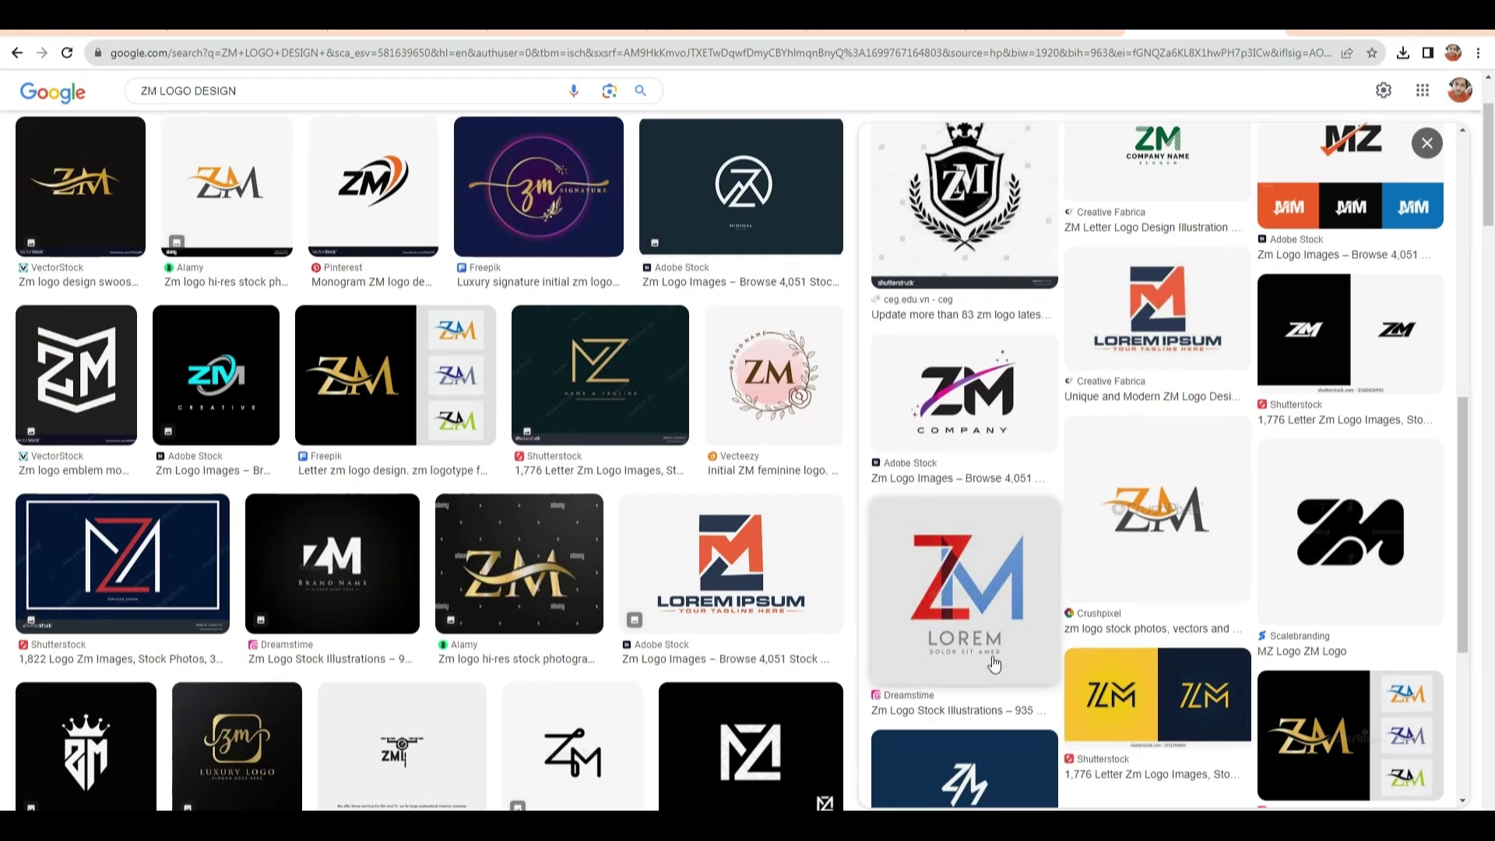
pyautogui.scroll(-1, 1005, 653)
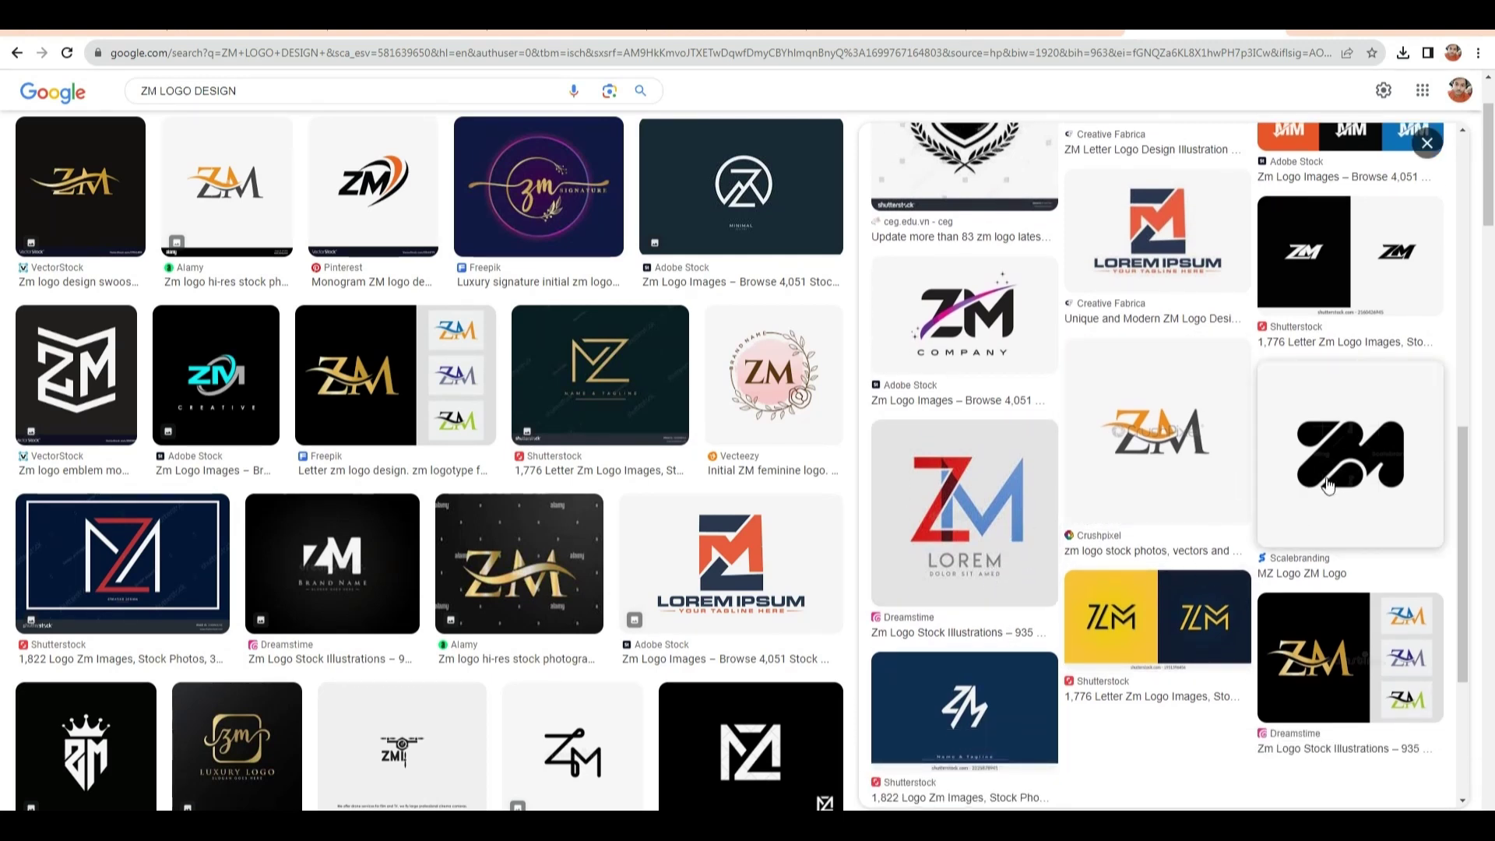
# Open the yellow and navy ZM logo preview, and look through its related designs and further search results.
pyautogui.click(1106, 623)
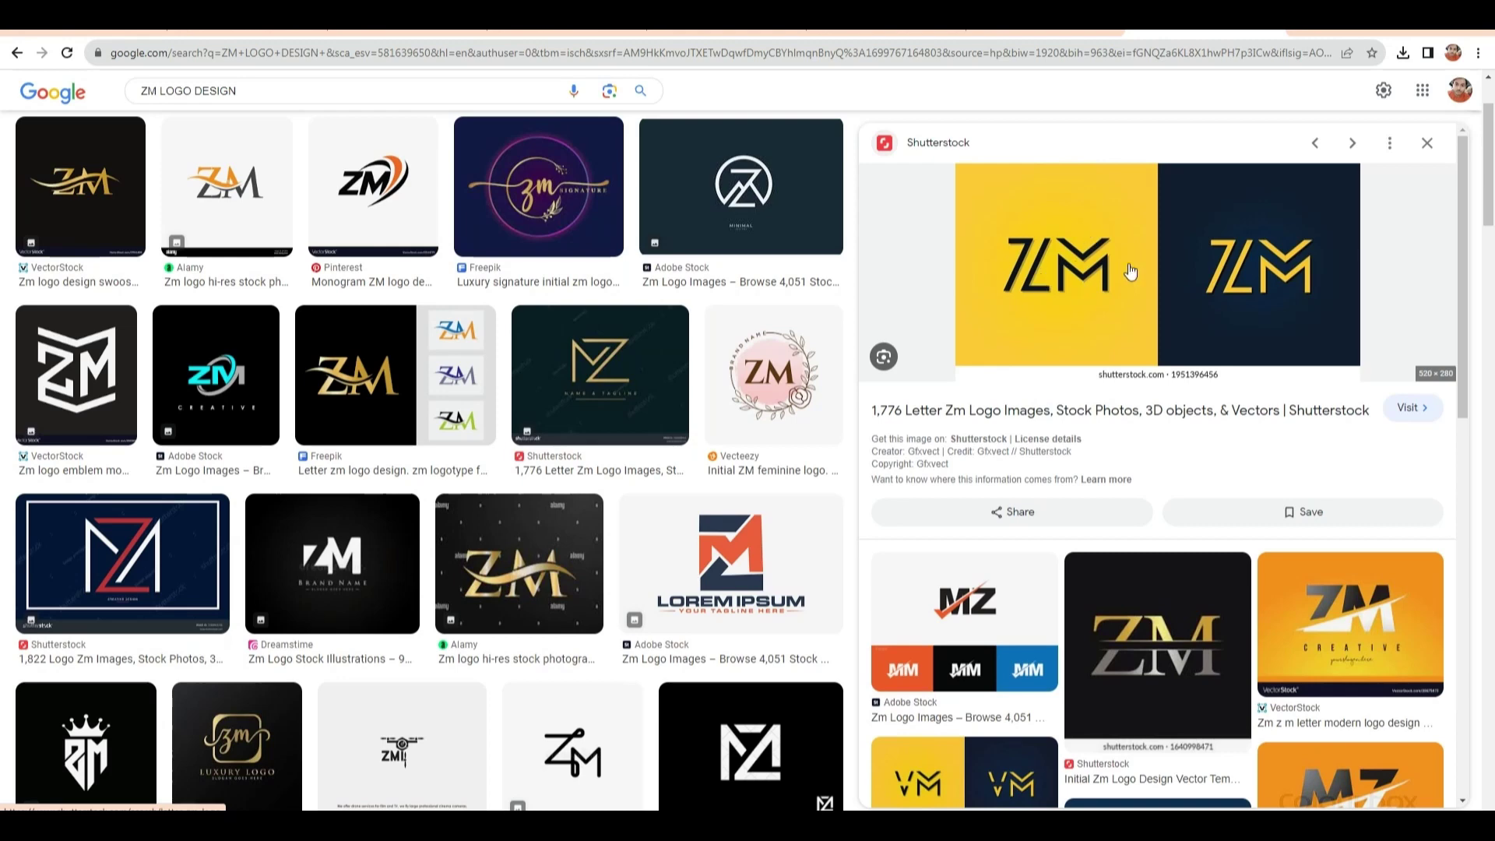
pyautogui.scroll(-3, 1039, 584)
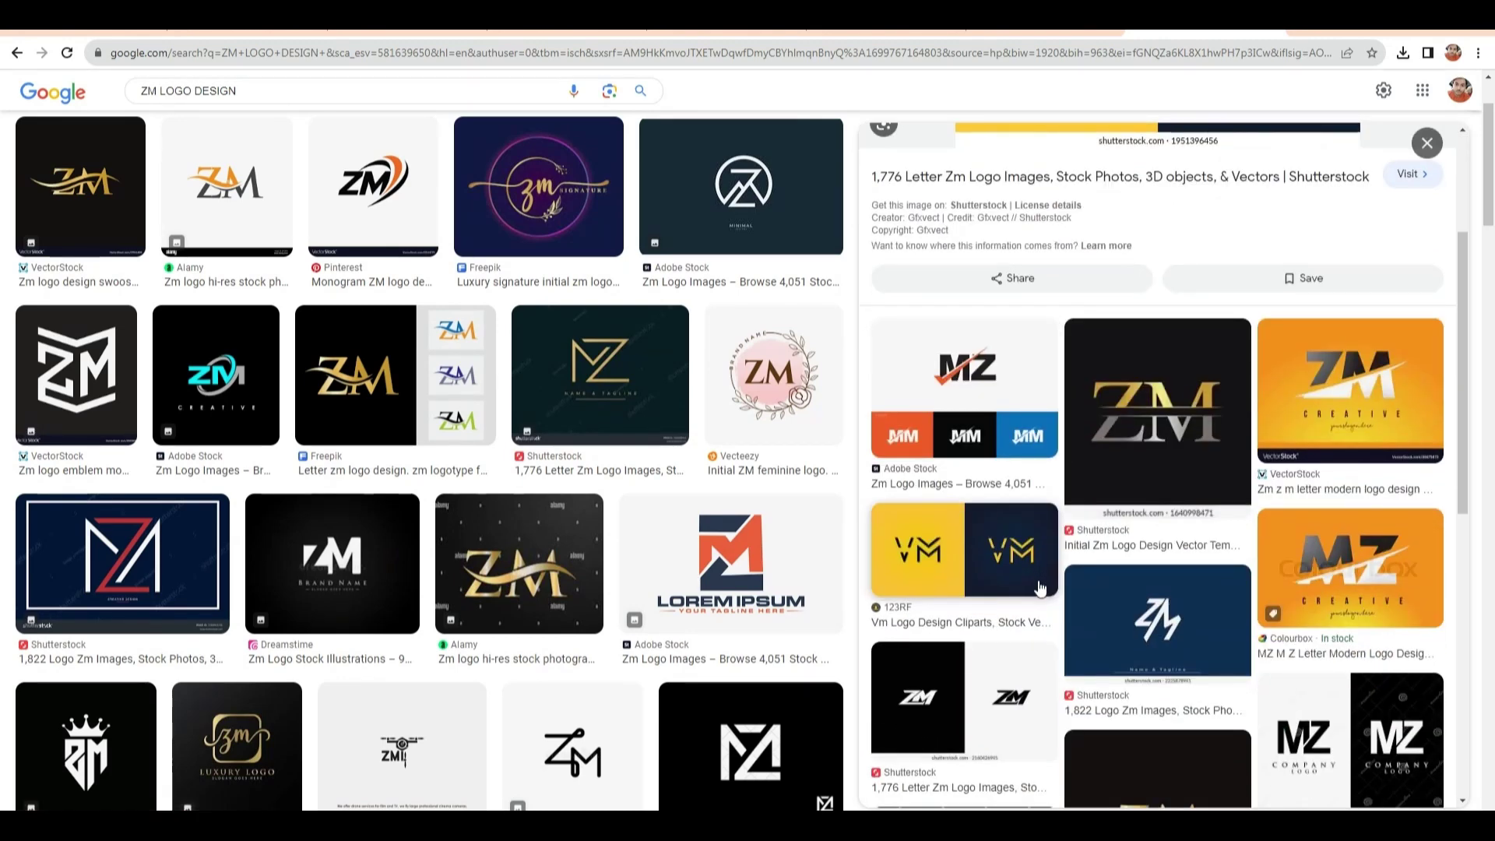
pyautogui.scroll(-5, 1144, 635)
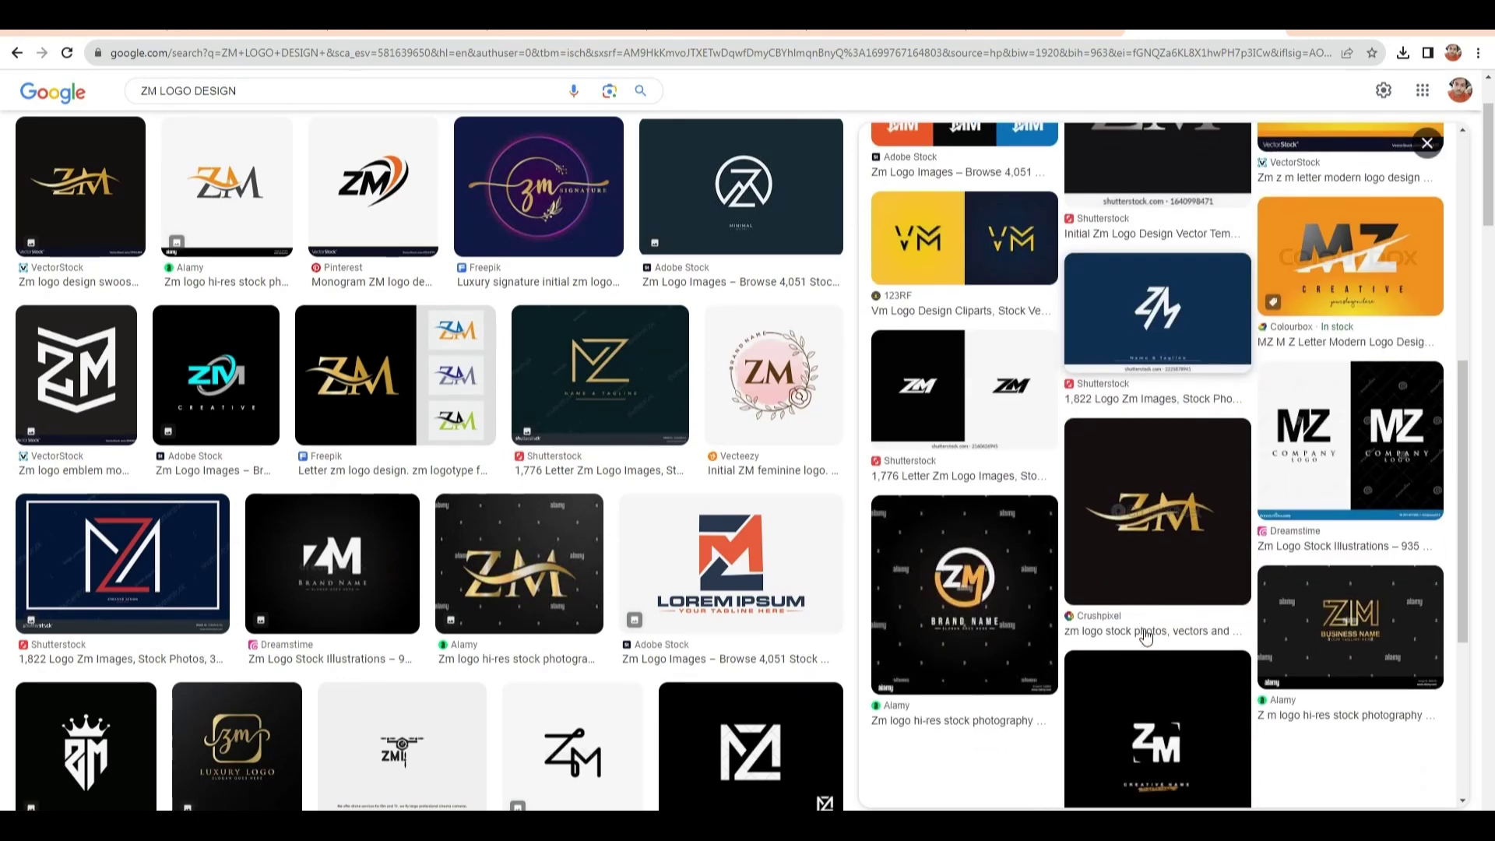
pyautogui.scroll(-3, 538, 636)
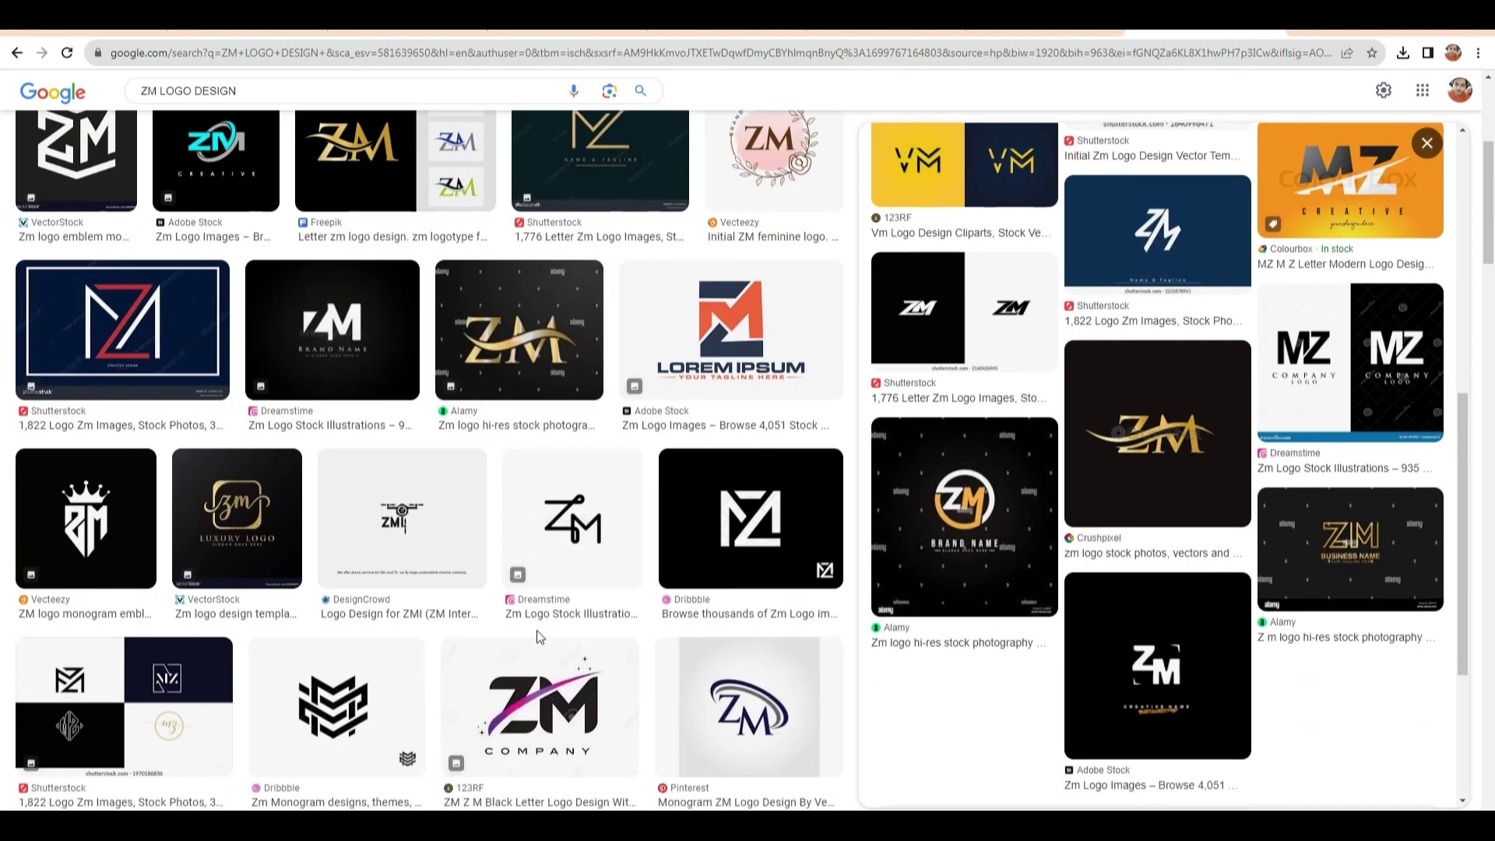
pyautogui.scroll(-5, 538, 636)
pyautogui.scroll(-7, 536, 629)
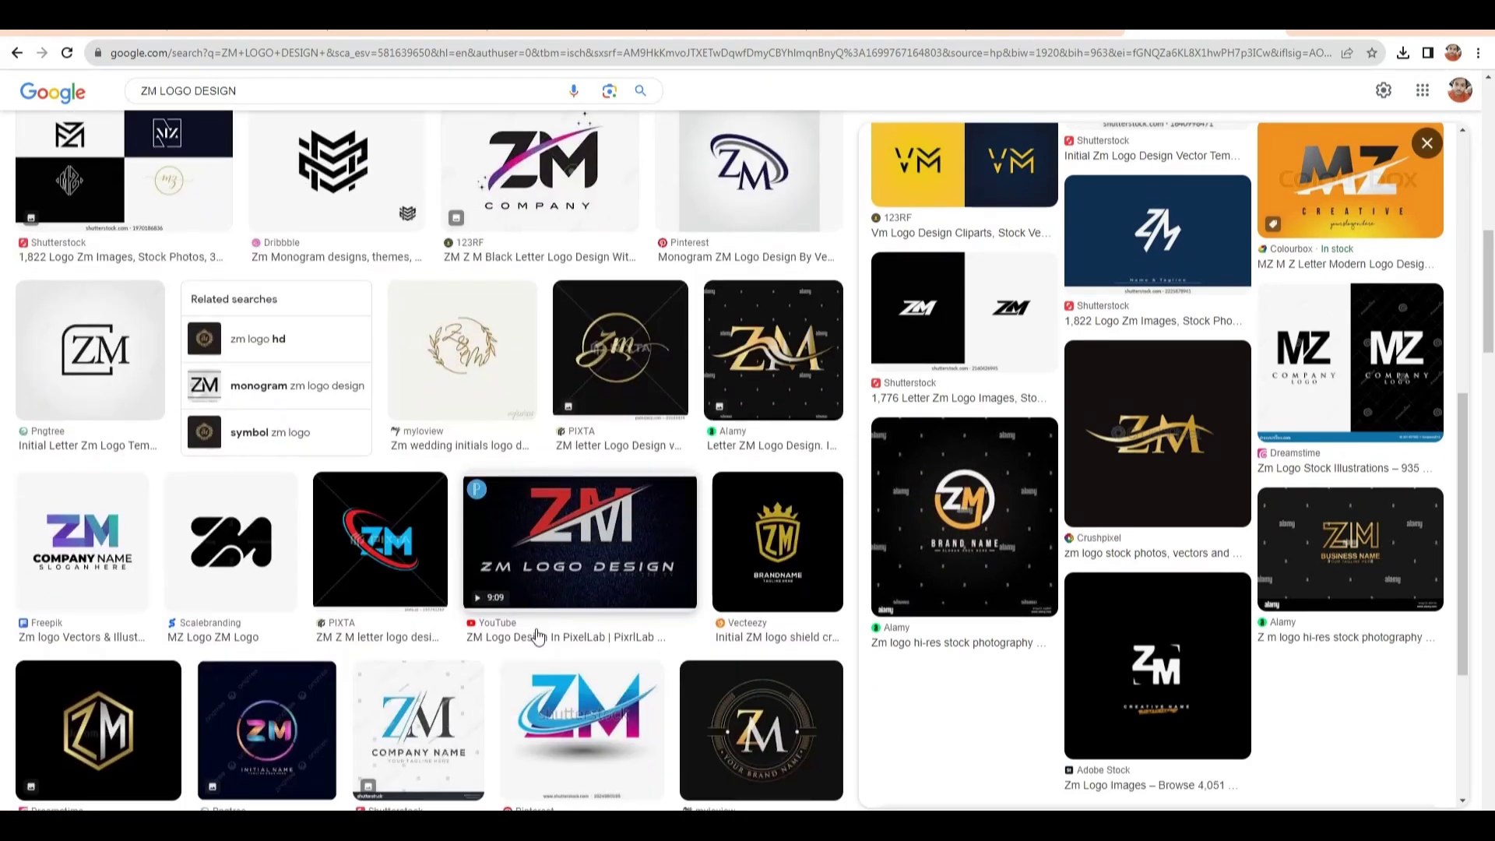
# Look through further ZM logo image results, and open the preview of the orange ZM logo from Dribbble.
pyautogui.scroll(-6, 538, 636)
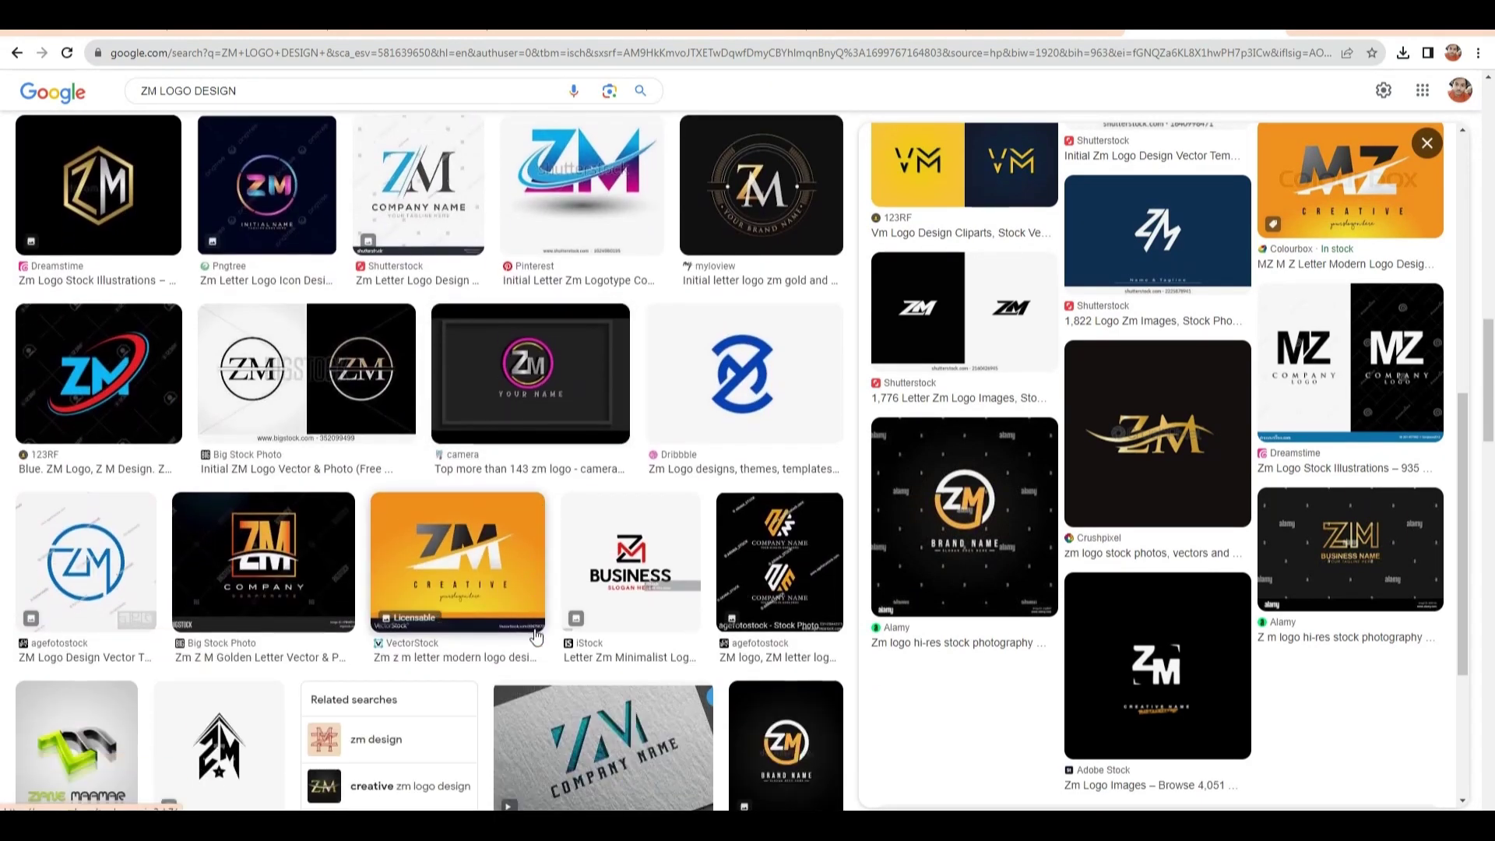
pyautogui.scroll(-2, 241, 615)
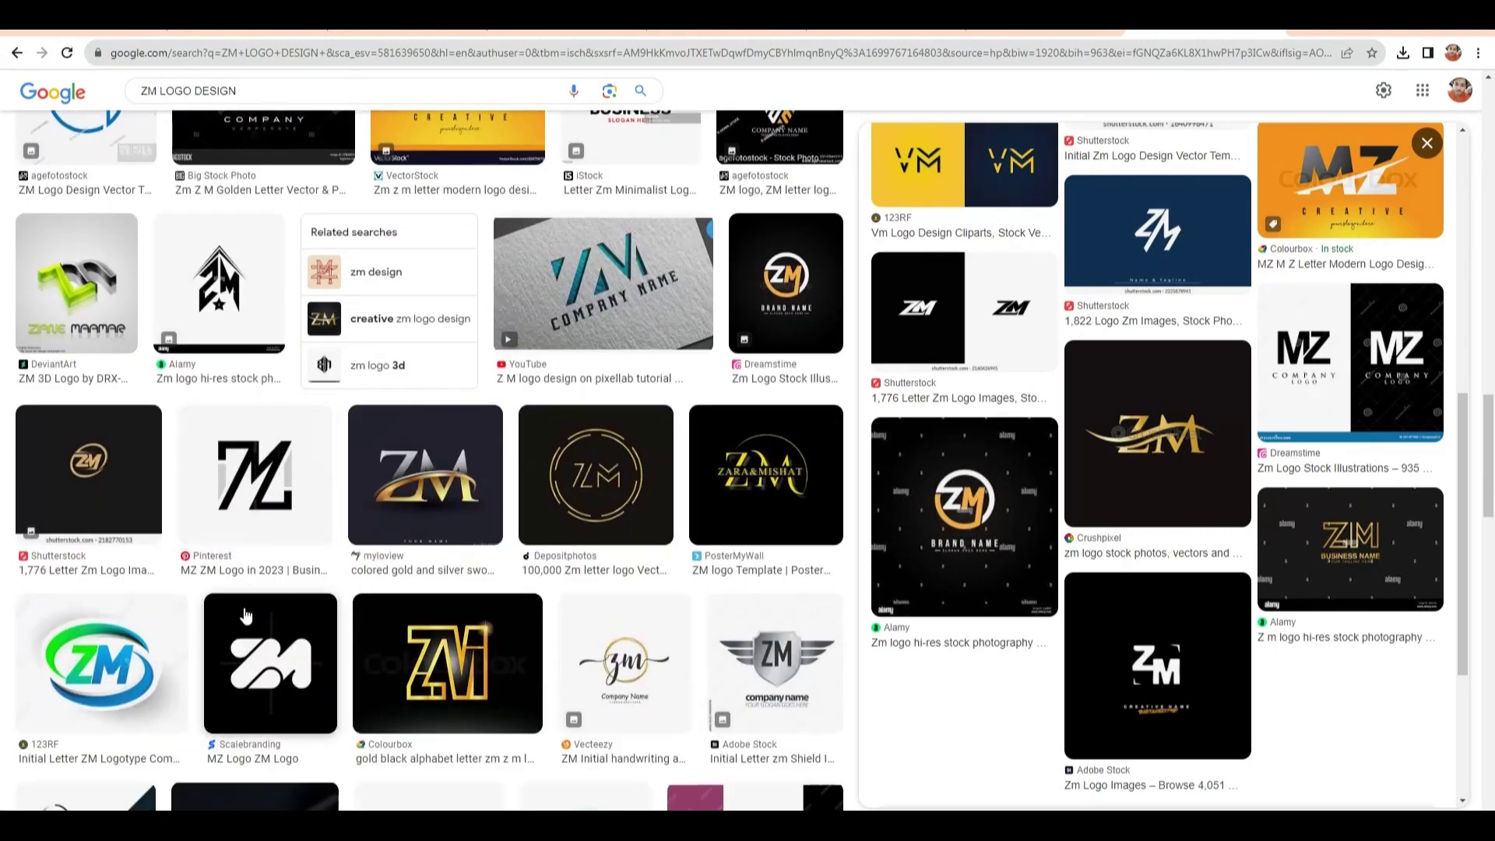
pyautogui.scroll(-4, 575, 607)
pyautogui.scroll(-3, 575, 606)
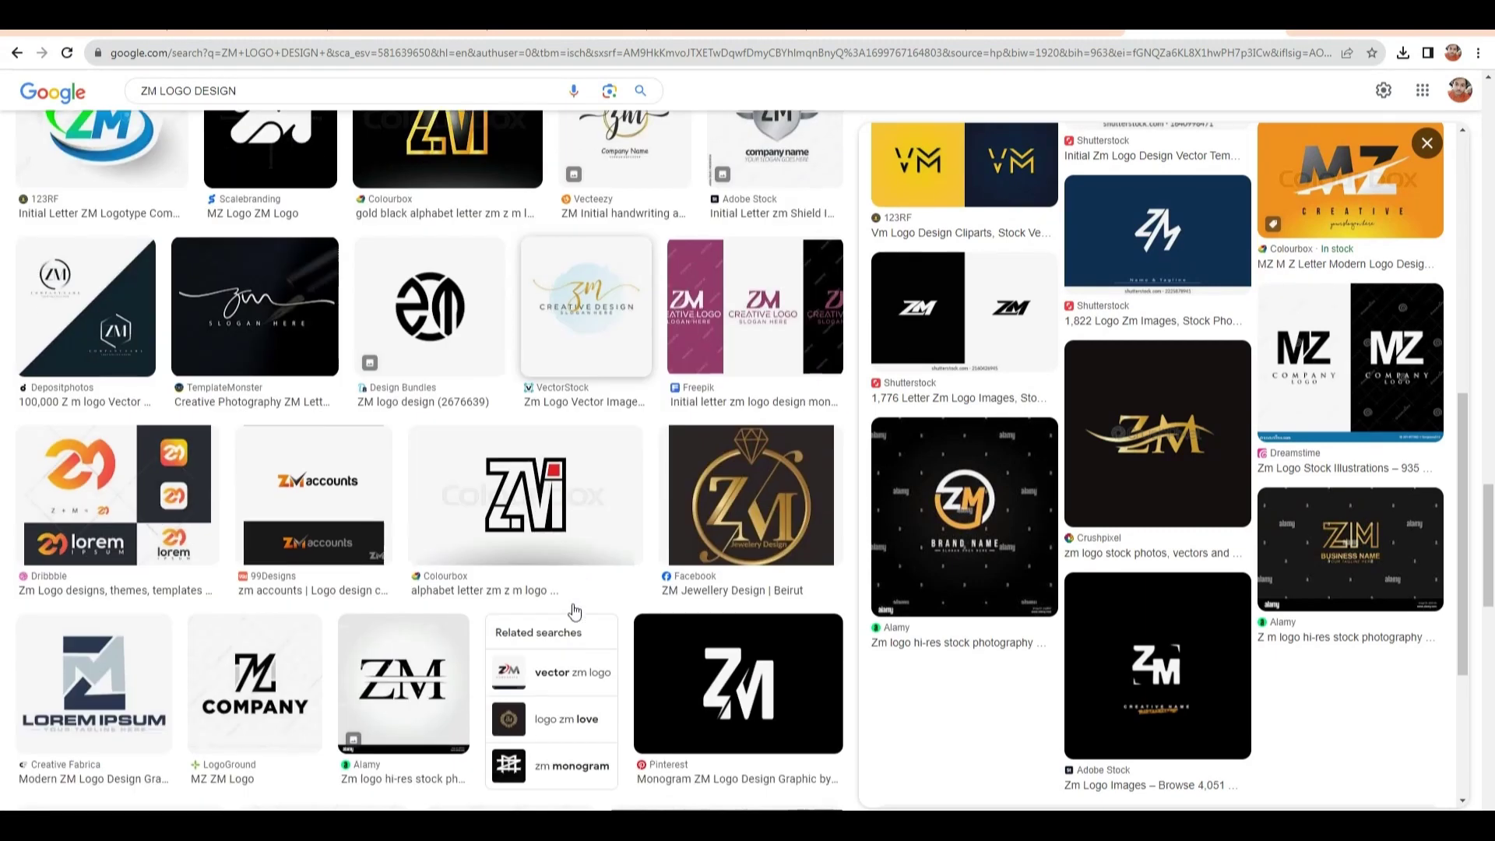
pyautogui.click(164, 544)
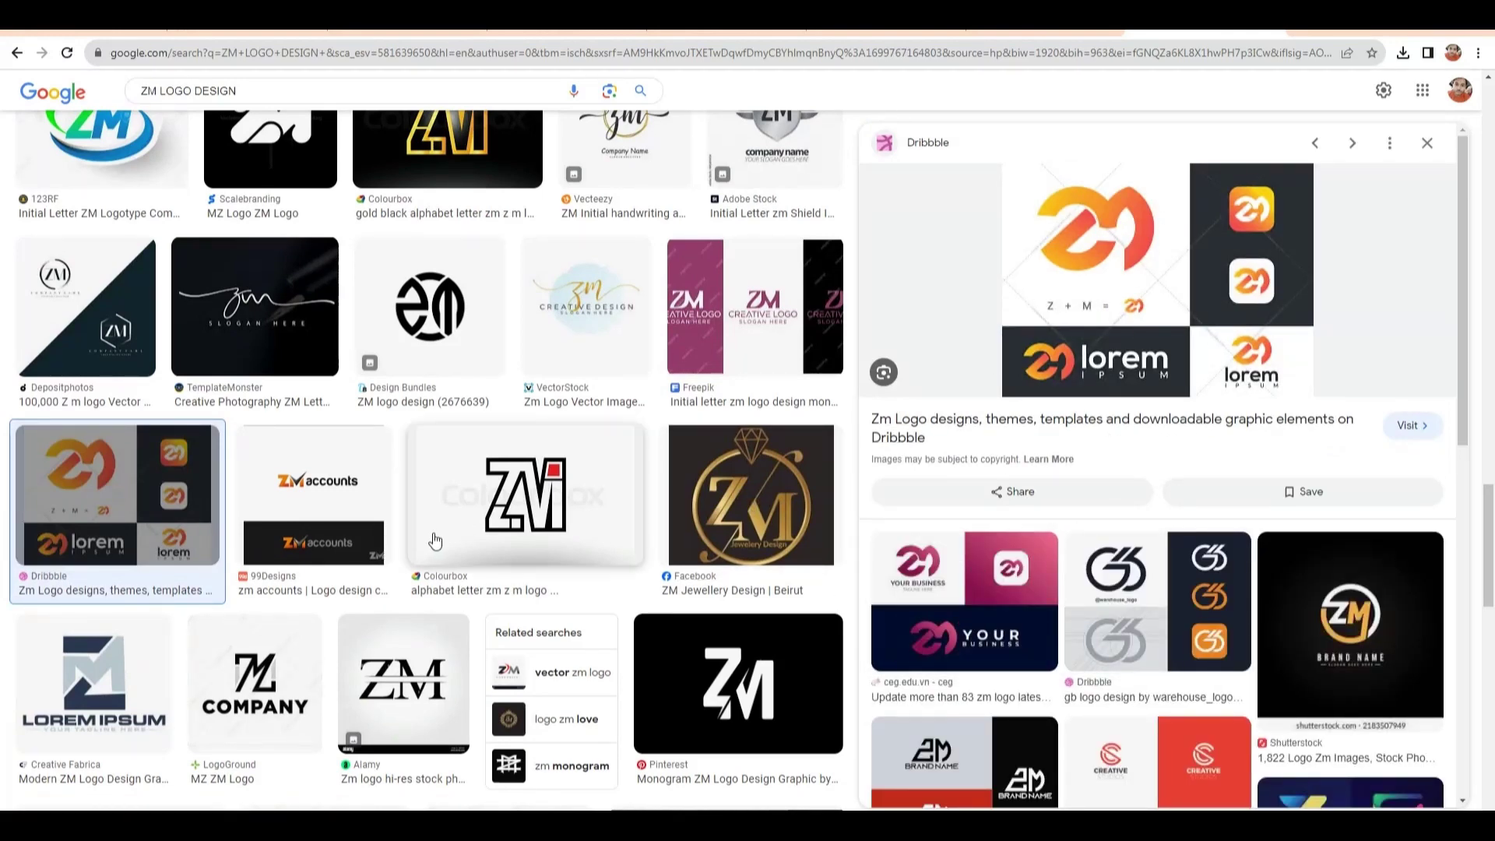
# Examine the designs related to the orange ZM logo, and compare the lettering styles in the further ZM search results.
pyautogui.scroll(-3, 450, 545)
pyautogui.scroll(-2, 450, 545)
pyautogui.scroll(-6, 1157, 566)
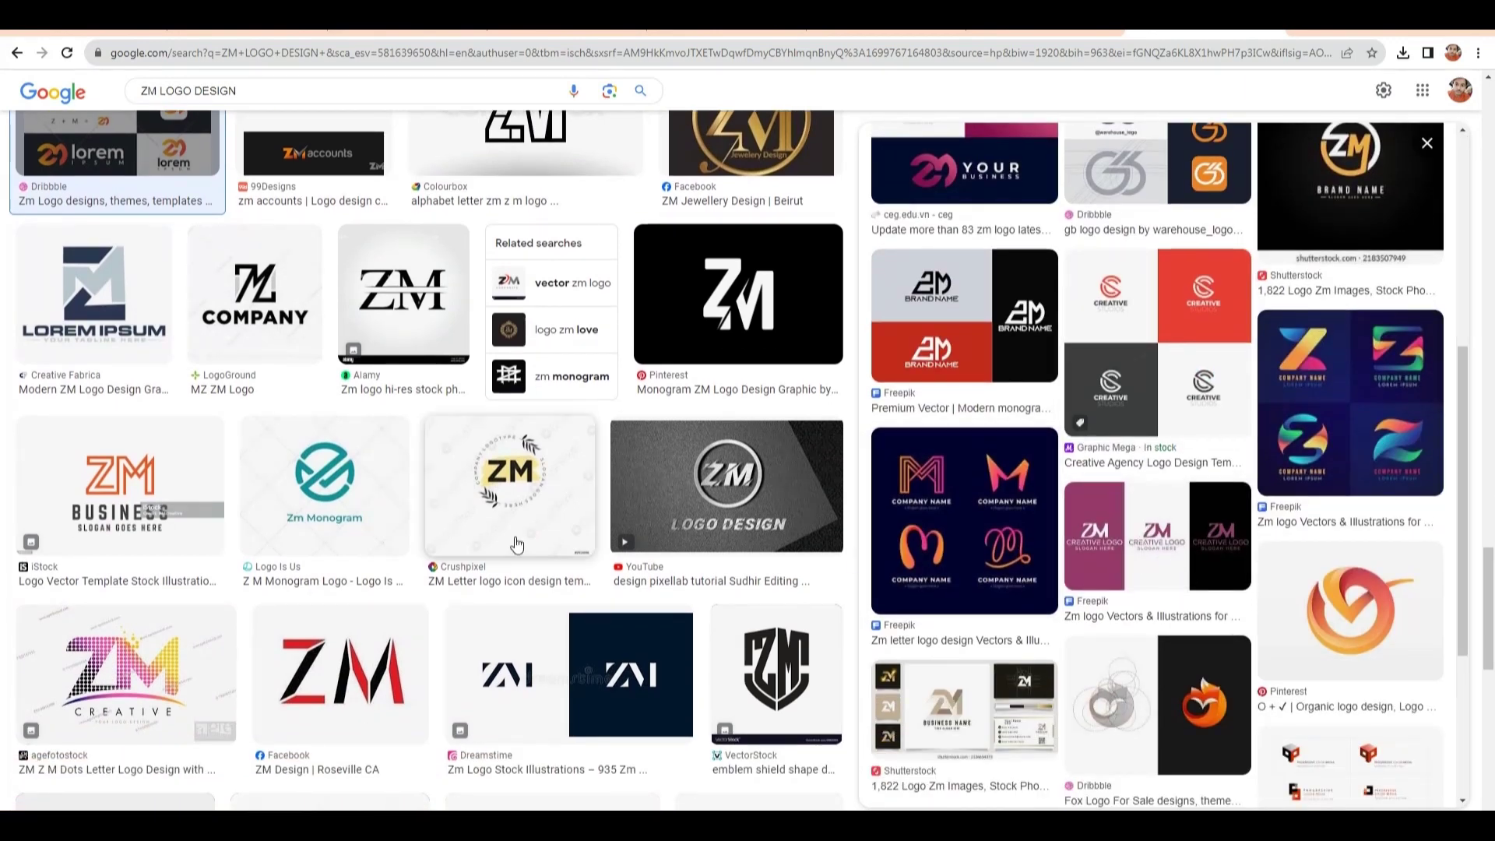
pyautogui.scroll(-4, 289, 593)
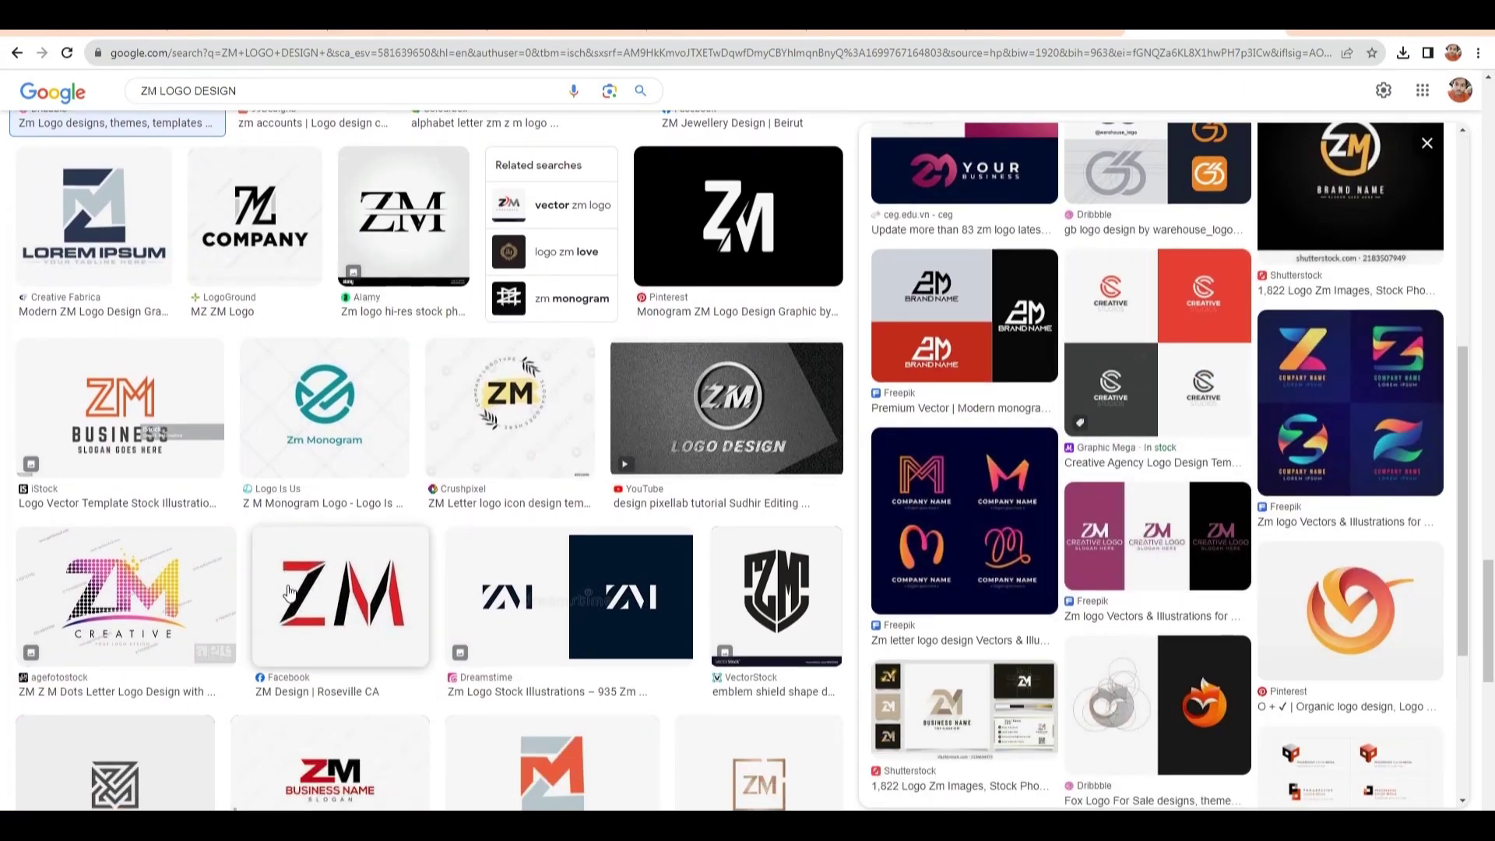
pyautogui.scroll(-5, 289, 594)
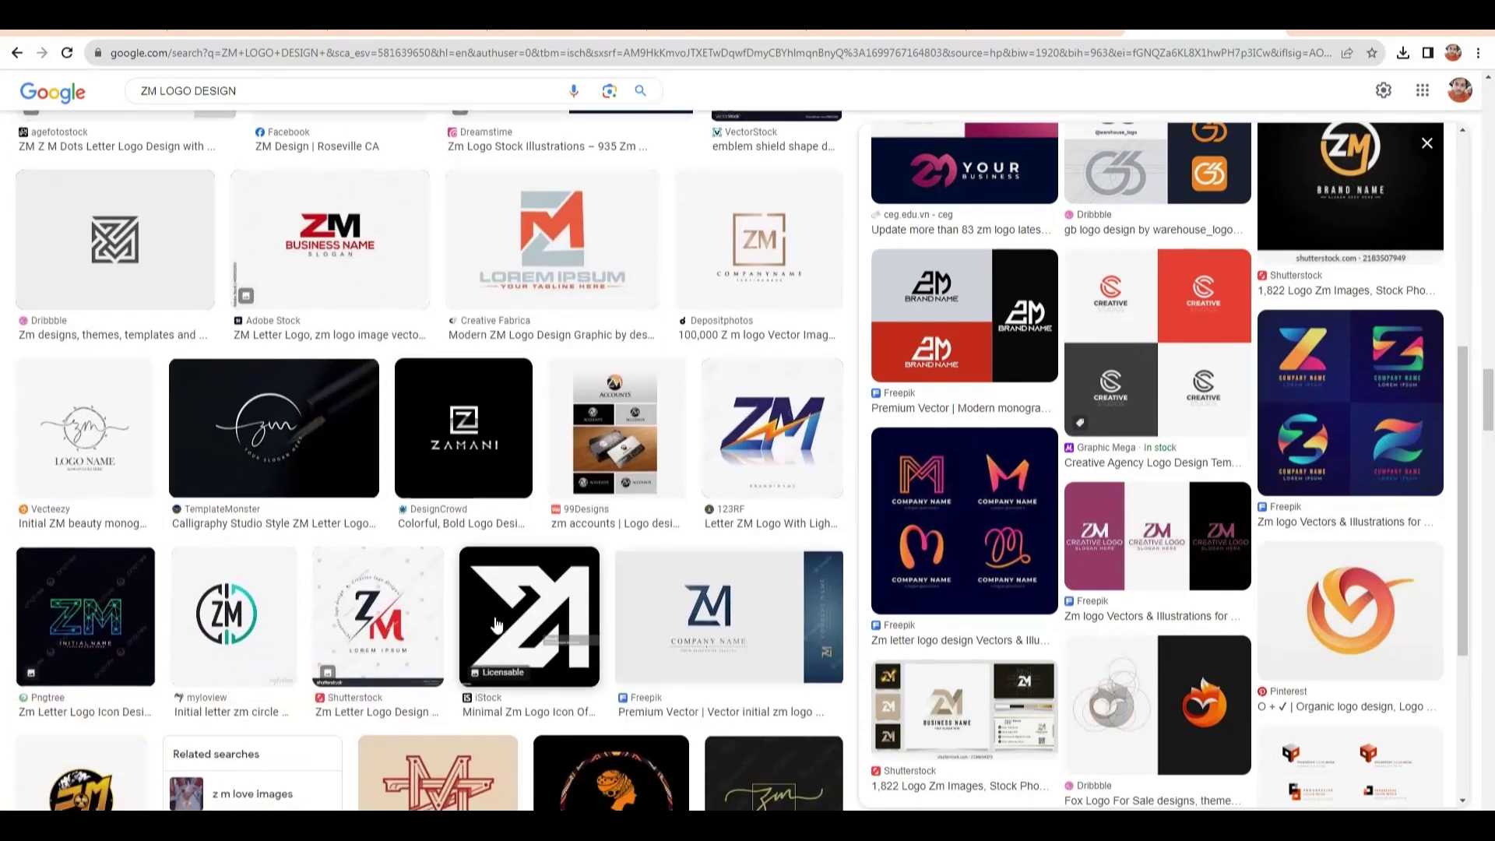
pyautogui.scroll(-3, 476, 648)
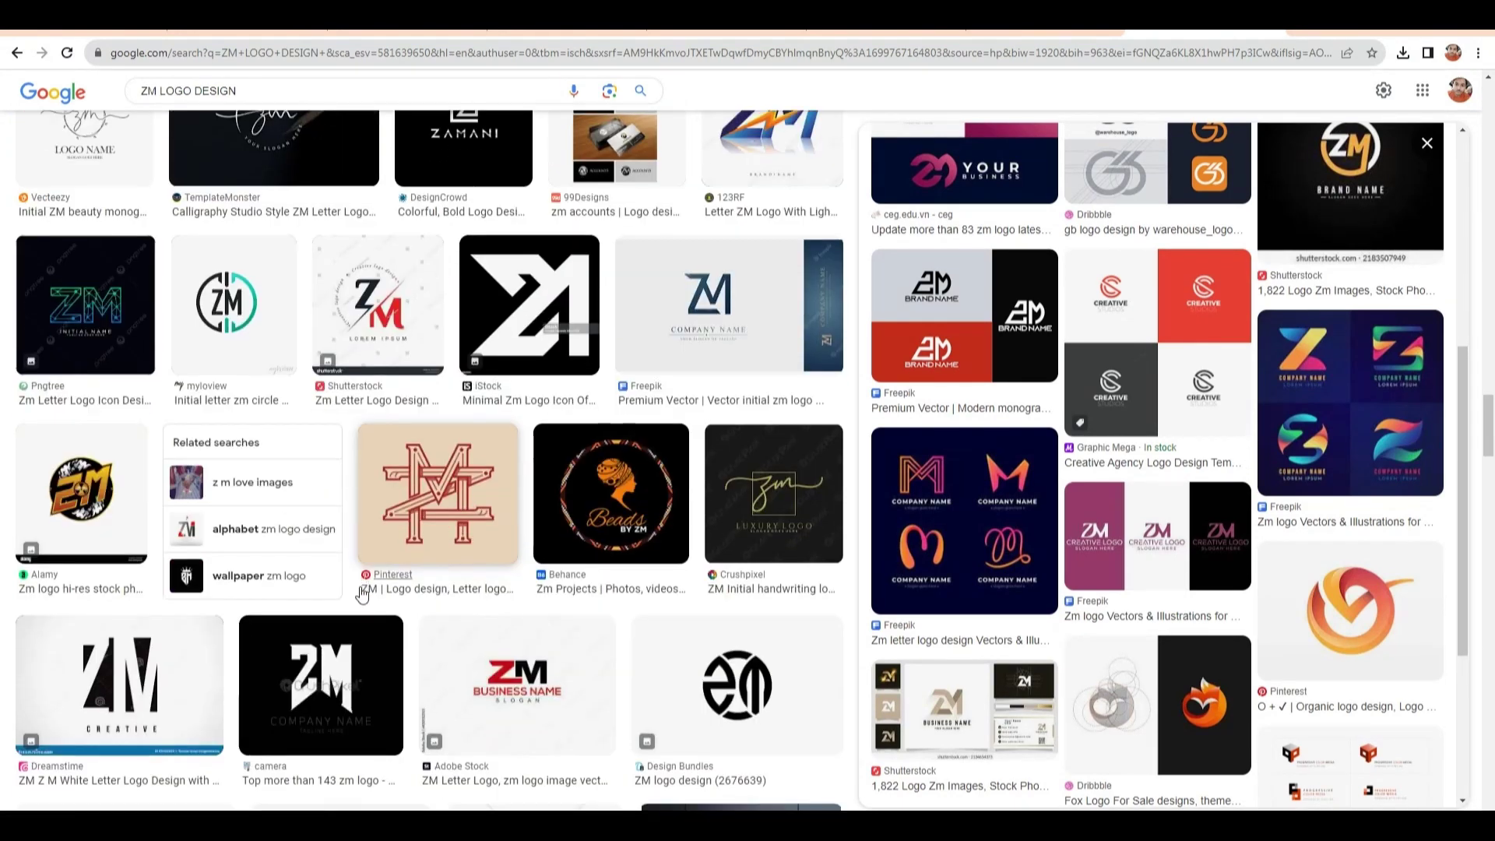
pyautogui.scroll(-1, 498, 595)
pyautogui.scroll(-2, 311, 595)
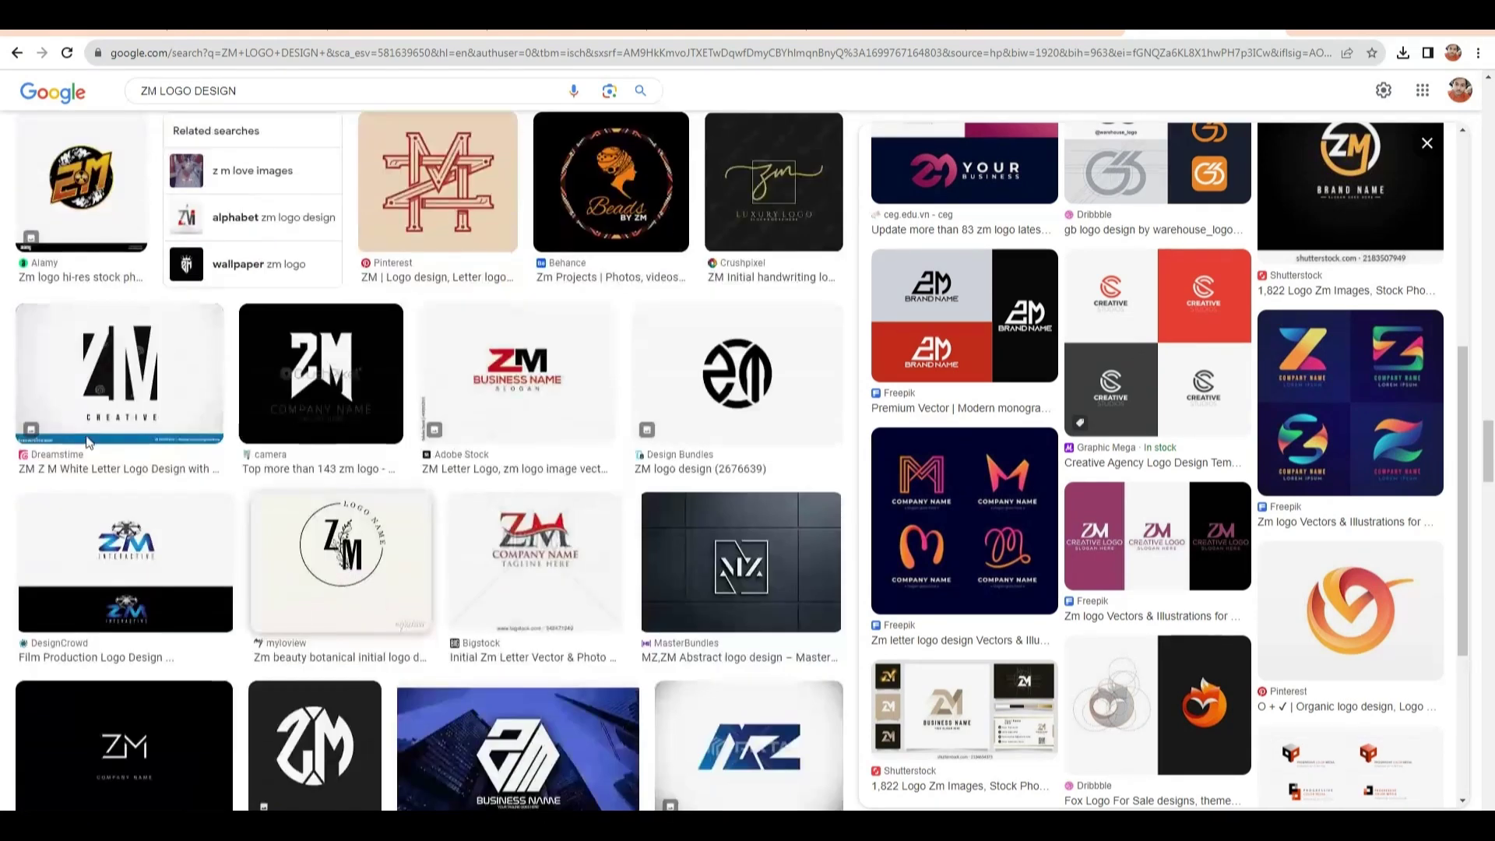
# Review the nearby ZM results again, and preview the blue MZ logo and the purple-to-teal ZM logo from Freepik.
pyautogui.scroll(4, 689, 572)
pyautogui.scroll(-3, 686, 578)
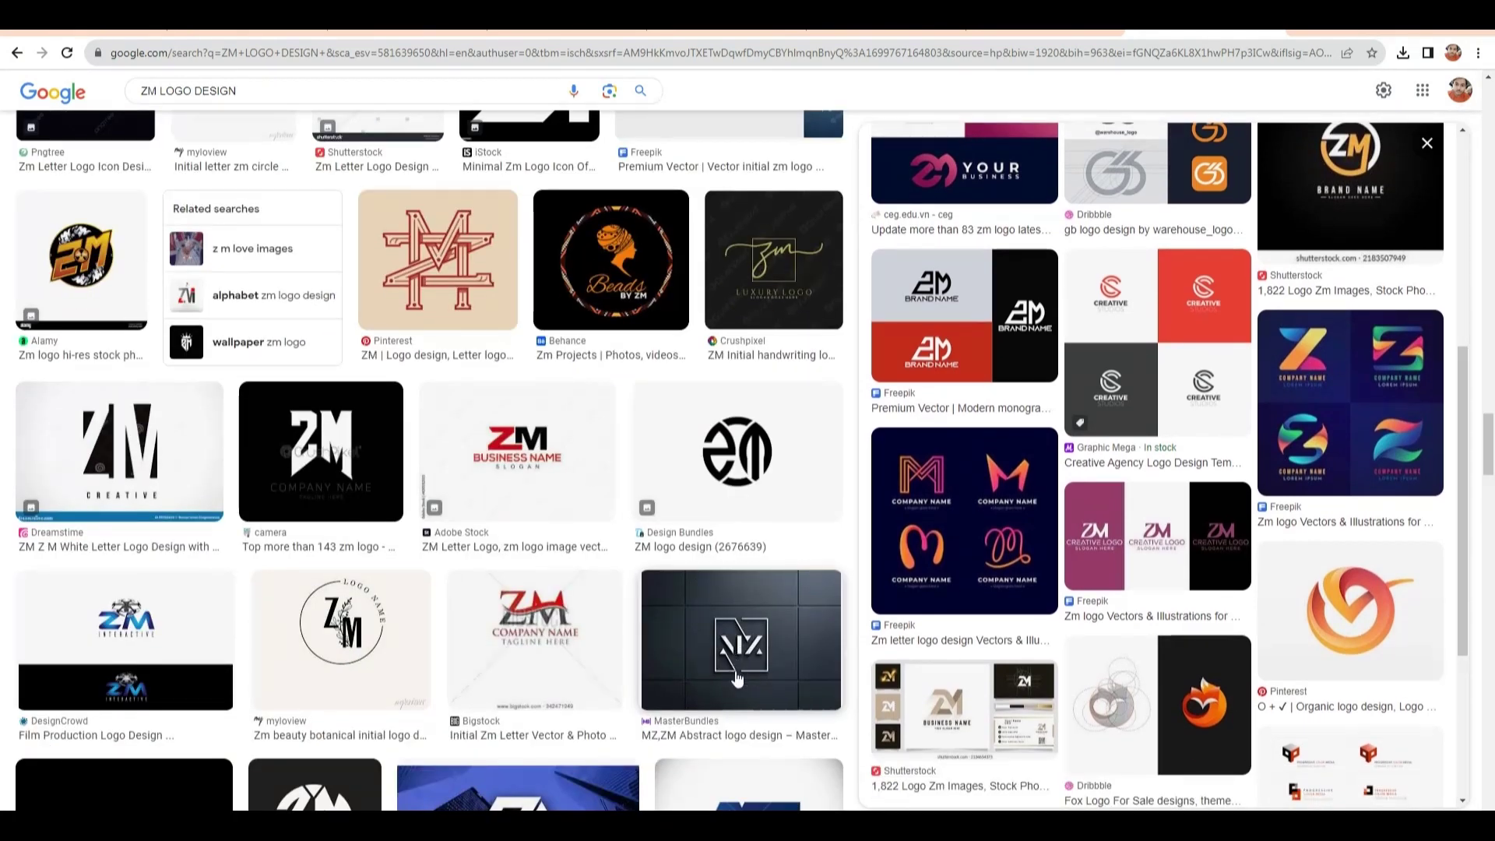
pyautogui.scroll(-2, 737, 676)
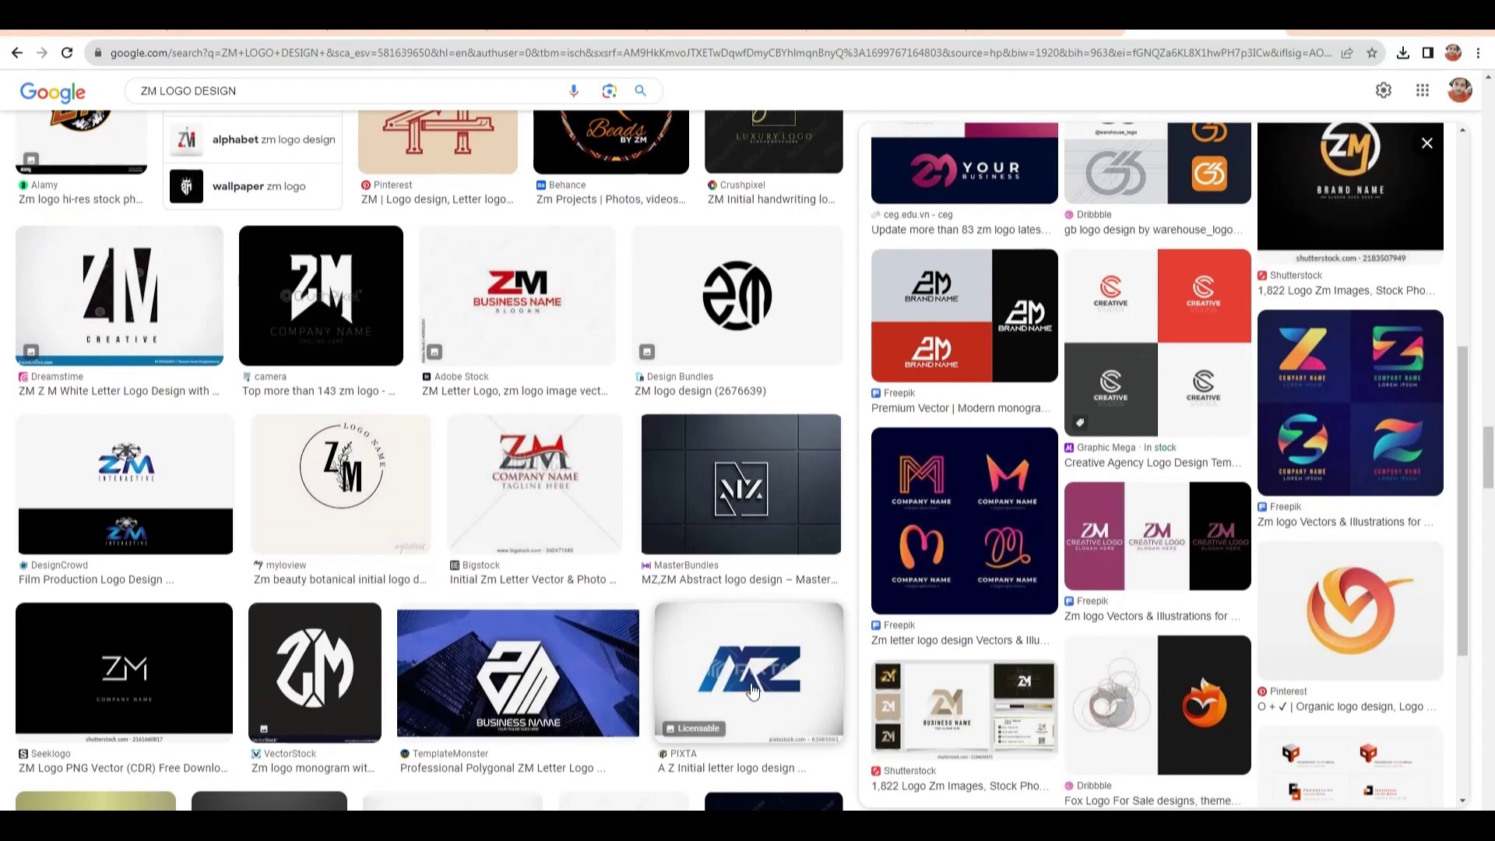
pyautogui.click(752, 690)
pyautogui.click(1164, 409)
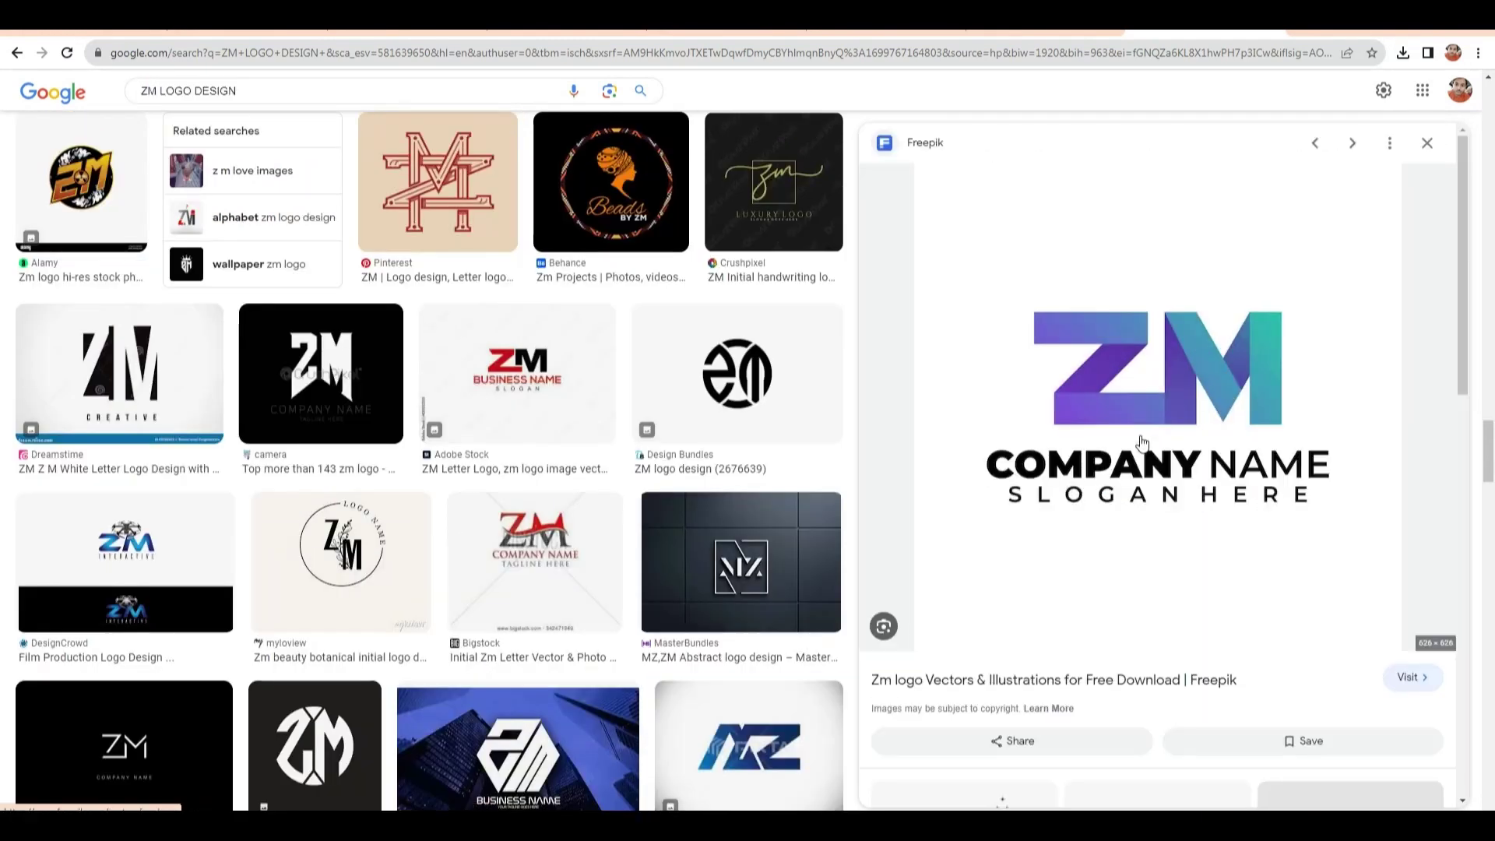